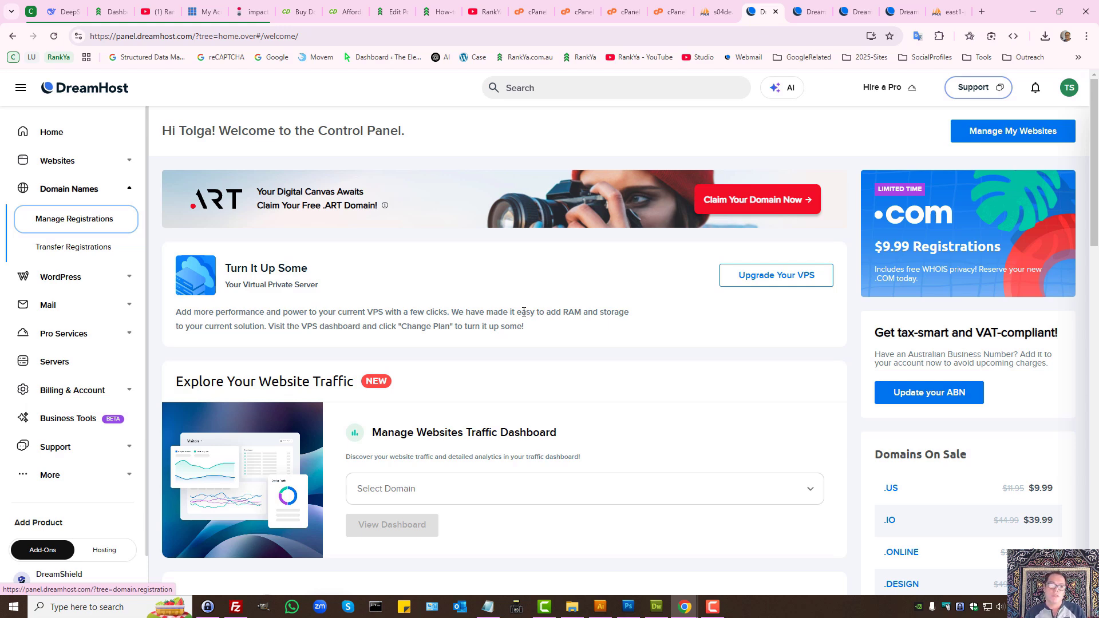
Step: Switch to the crazydomains.co.uk tab showing its sign-up and login panel
left_click(300, 11)
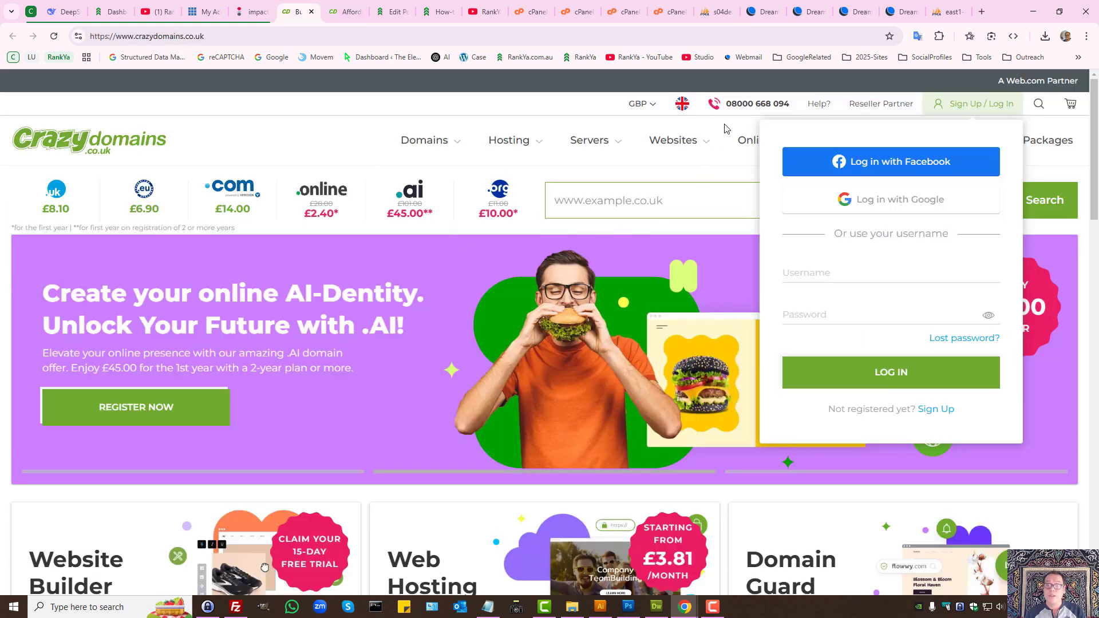
Step: Go back to the DreamHost tab listing the domain registration options
left_click(761, 11)
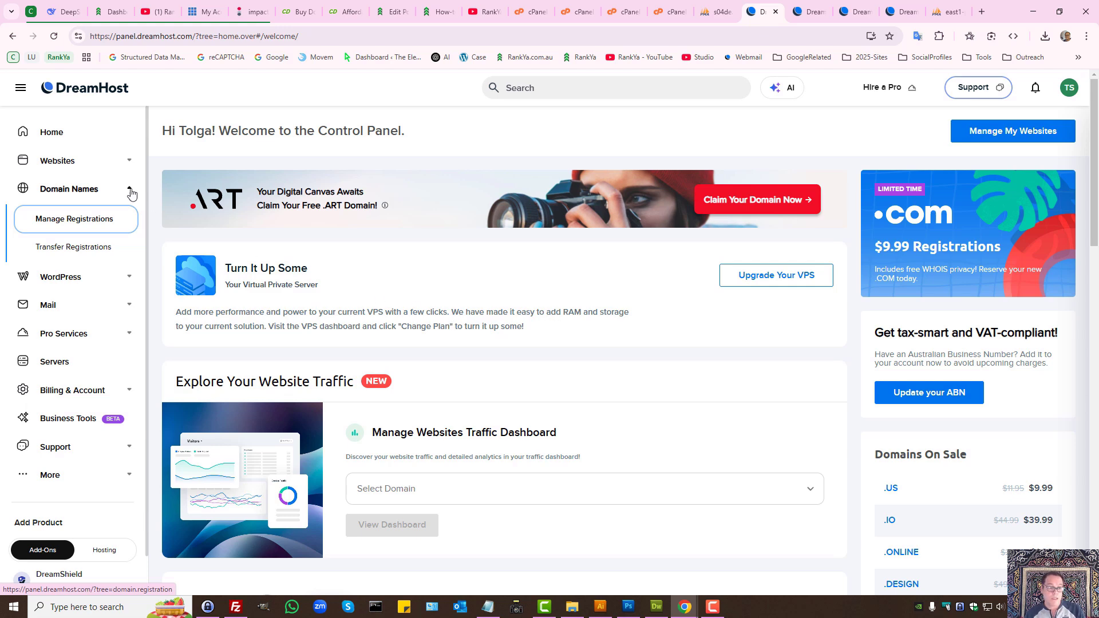
Step: Review the courierdispatchsoftware.co.uk content and files, ending on the phpMyAdmin export page
left_click(94, 164)
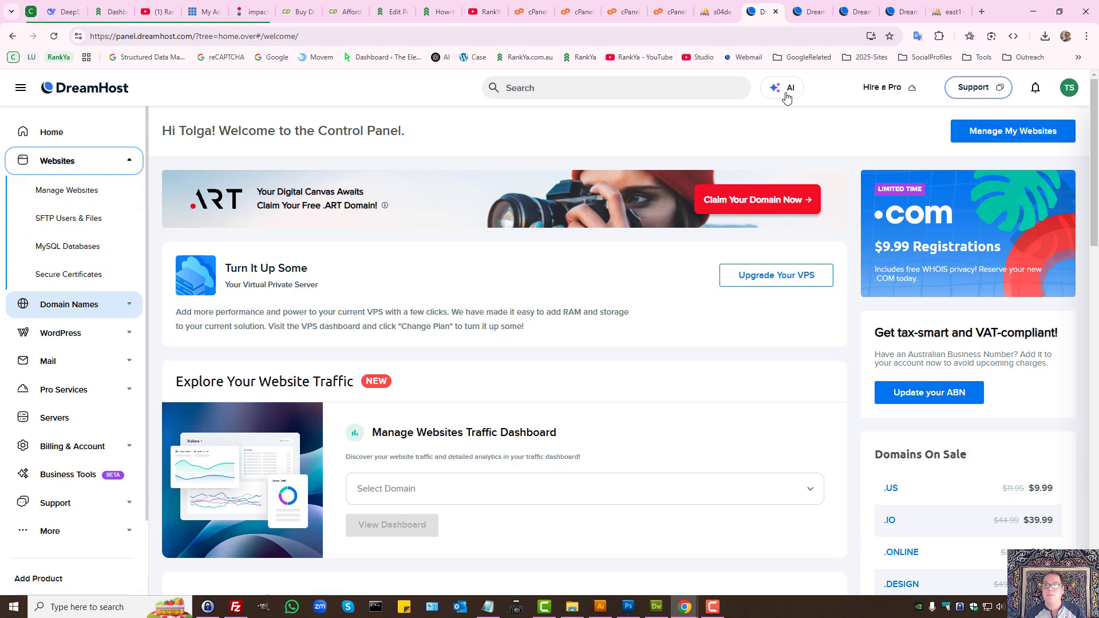
left_click(808, 11)
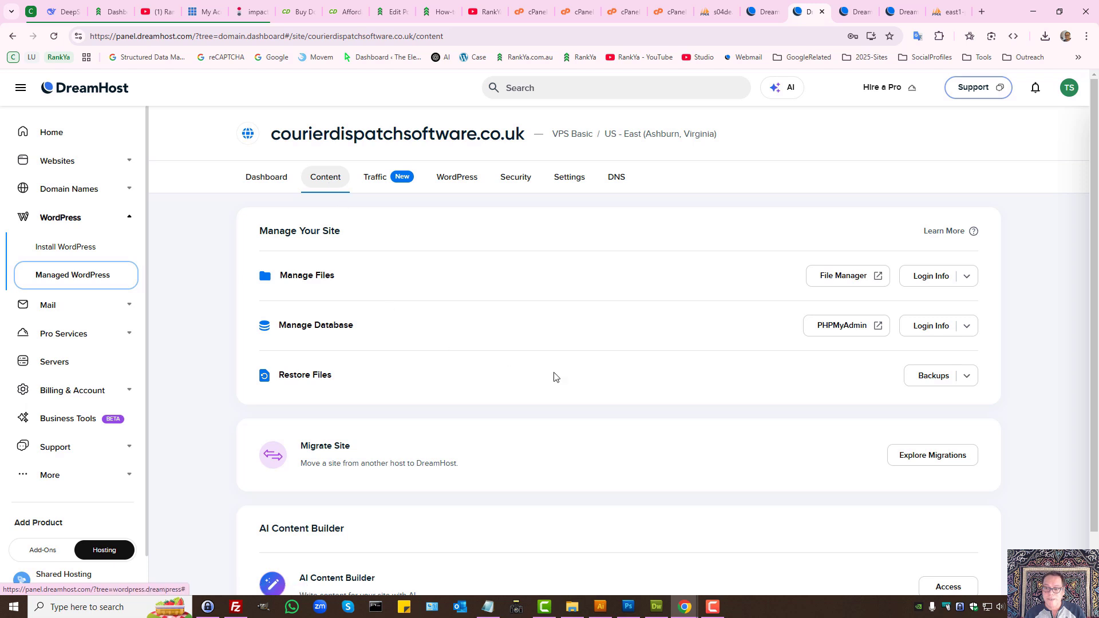
left_click(842, 283)
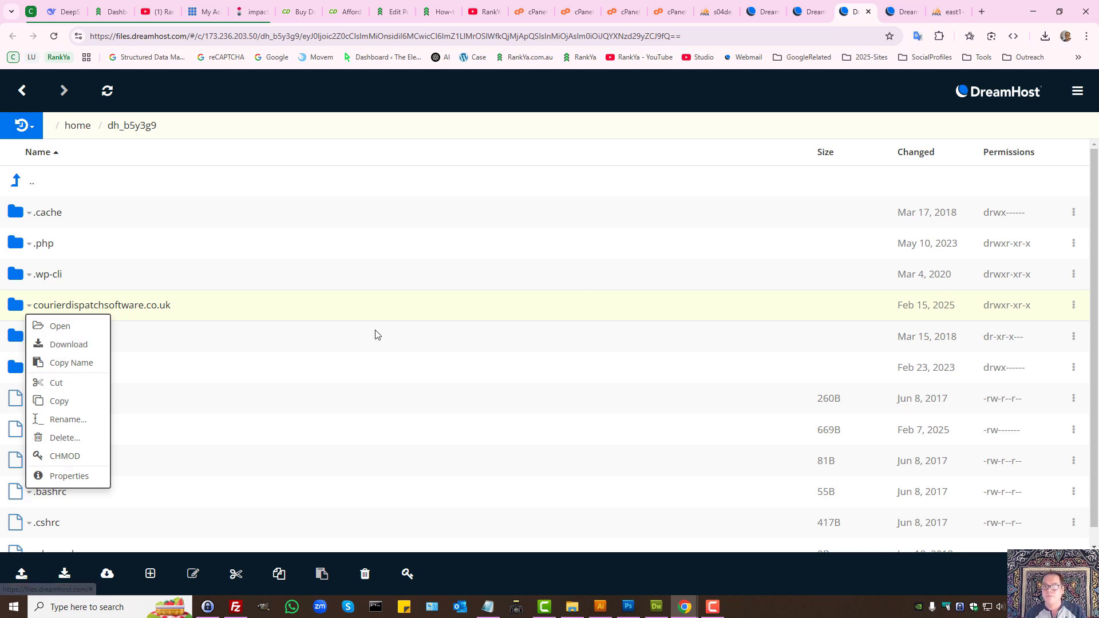
left_click(805, 6)
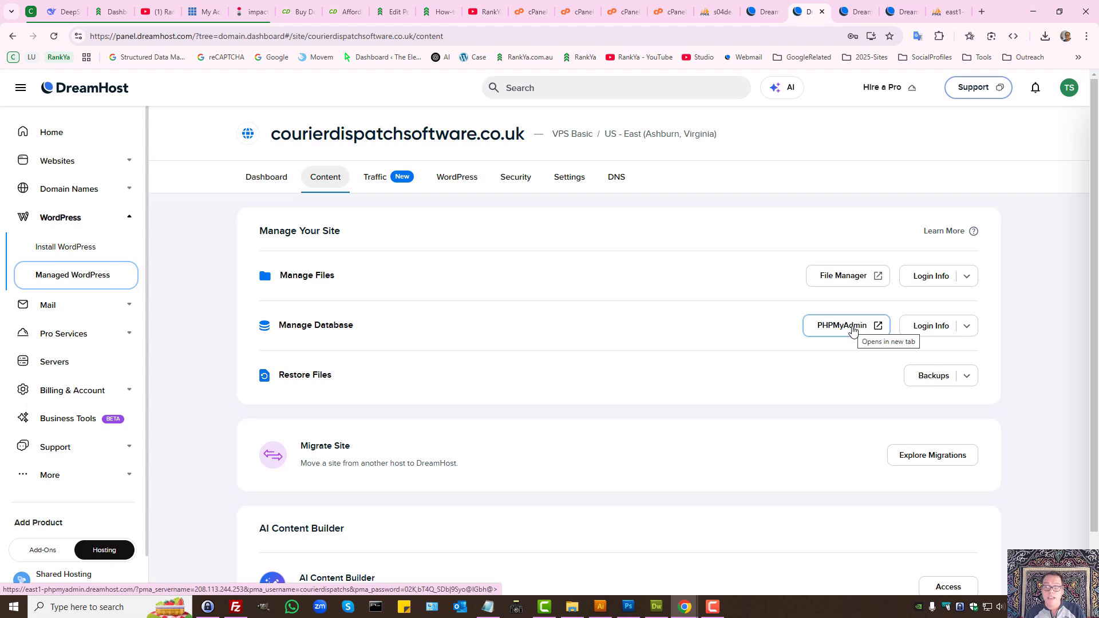
left_click(941, 5)
Step: Reload and scroll through the phpMyAdmin Export options, then go back to DreamHost
scroll(620, 319, "up", 20)
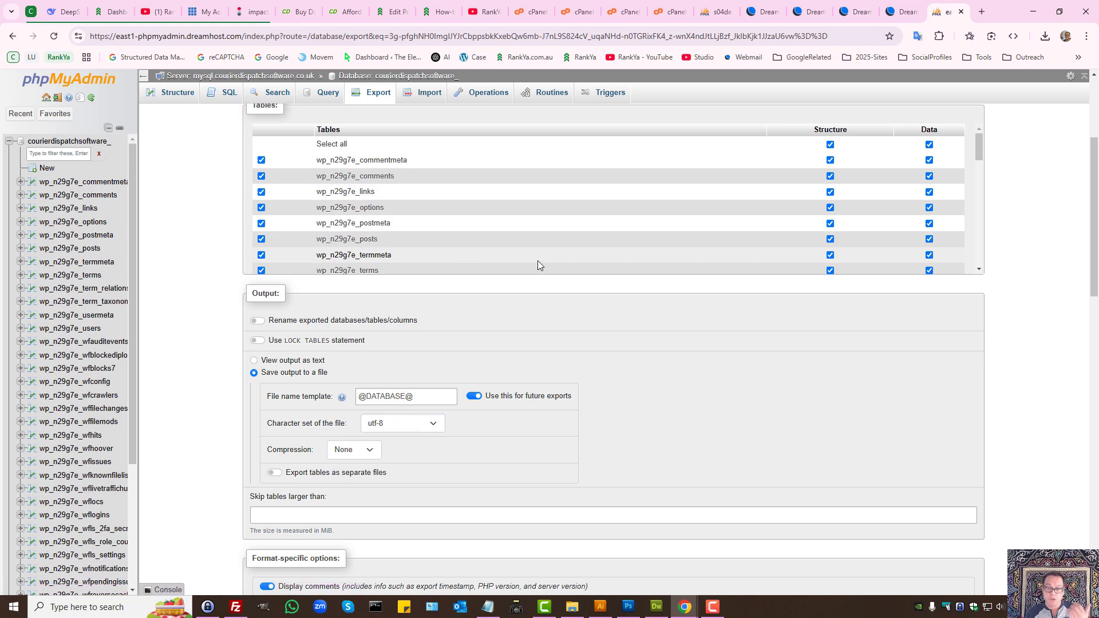
left_click(375, 97)
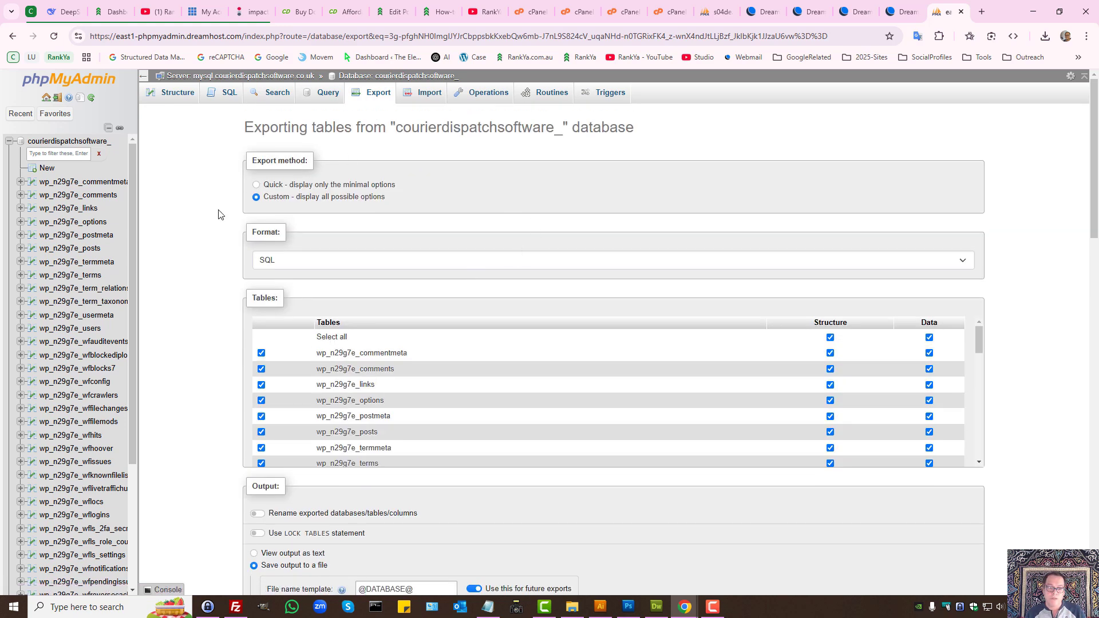
scroll(275, 195, "down", 20)
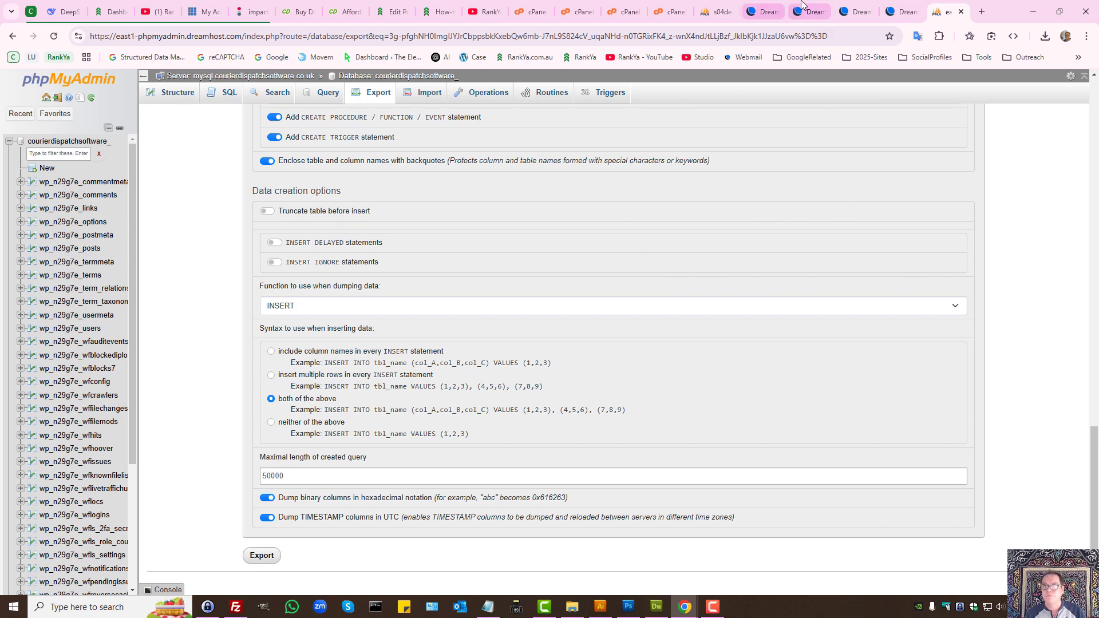
left_click(759, 9)
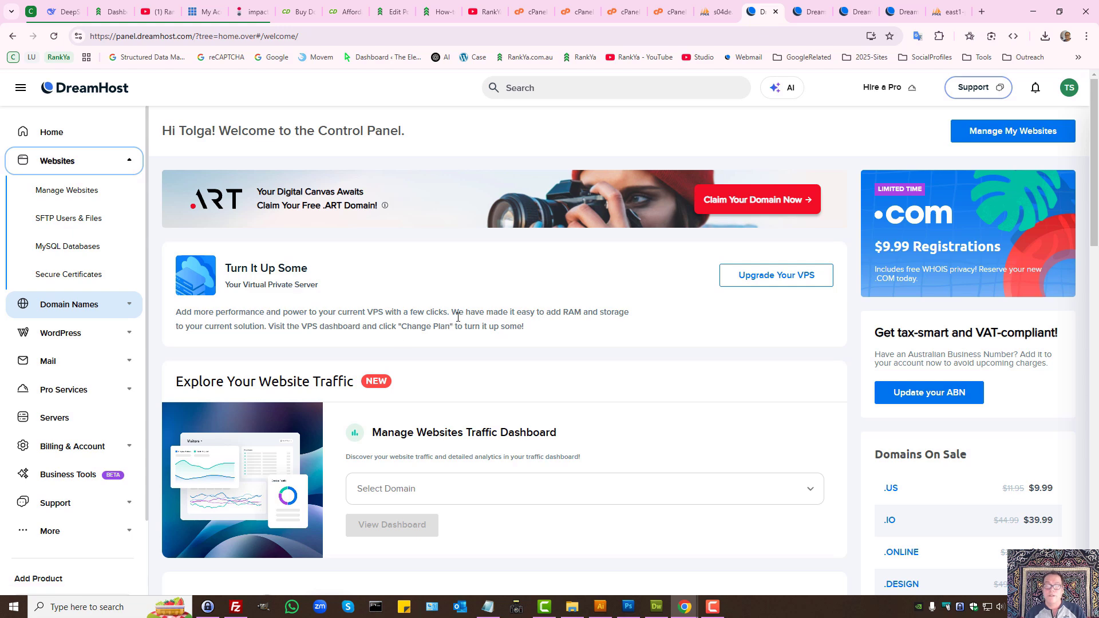
Step: Check FileZilla, the DreamHost file manager and the phpMyAdmin export page
left_click(235, 607)
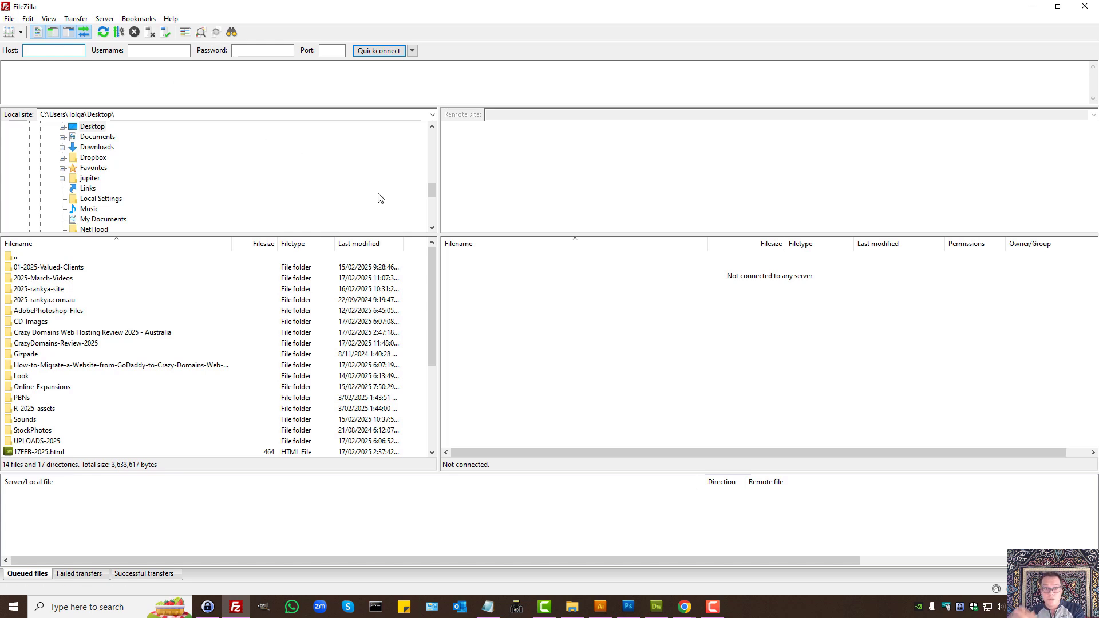
mouse_move(686, 605)
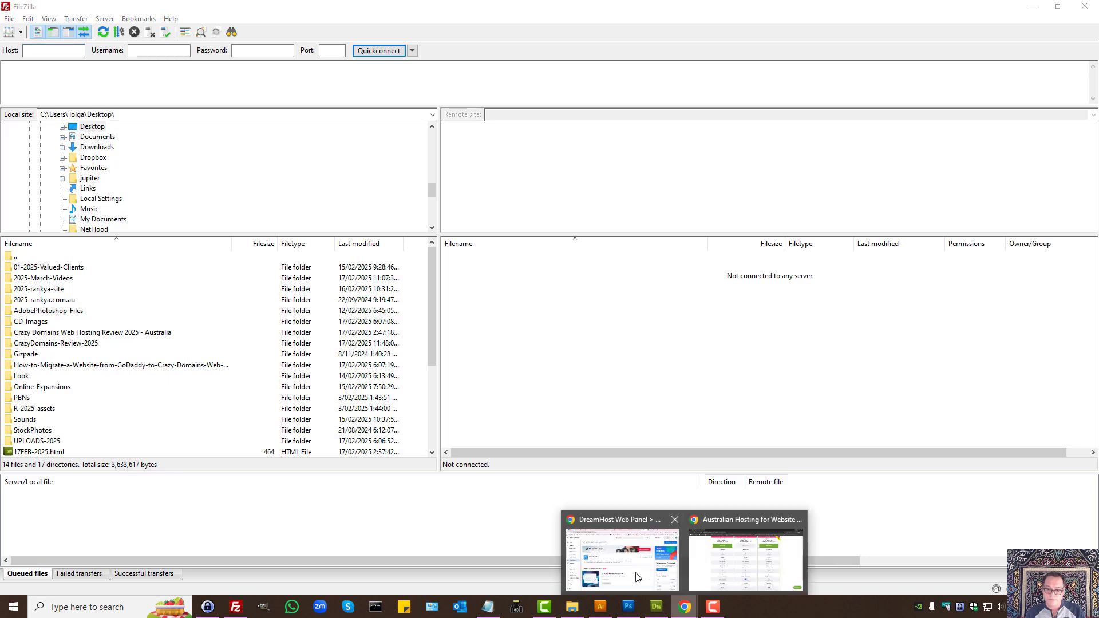
left_click(624, 564)
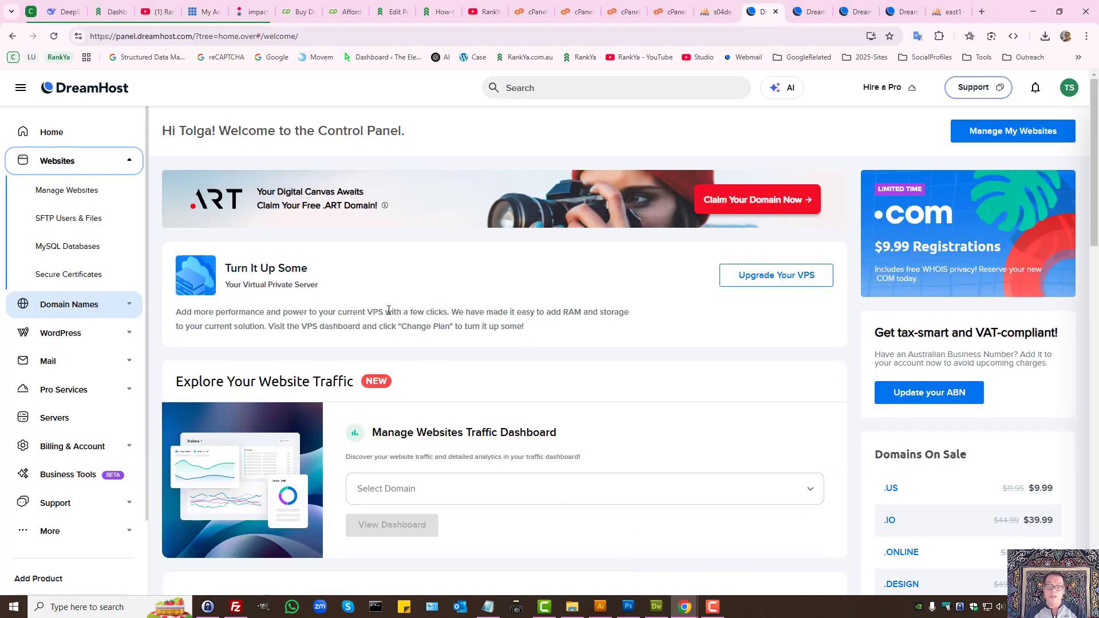
left_click(856, 11)
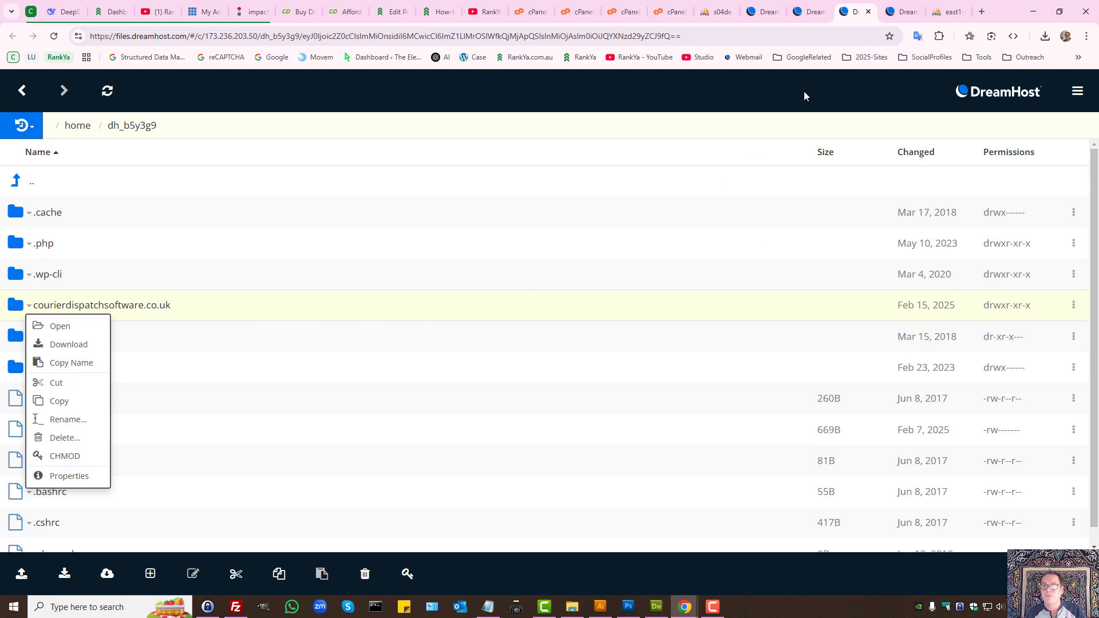
mouse_move(770, 4)
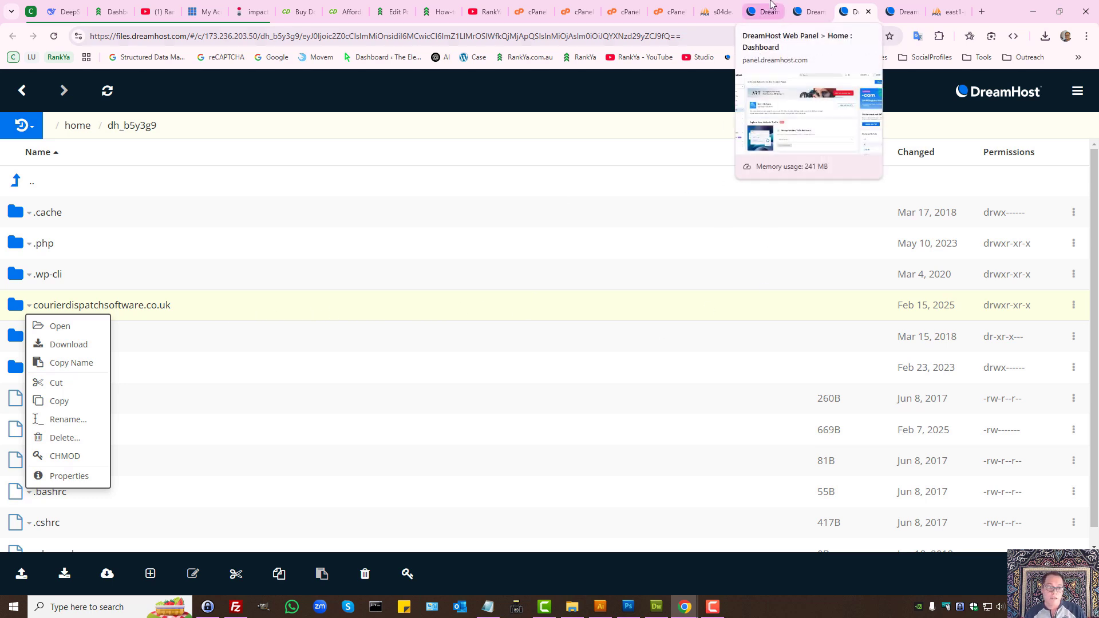
left_click(938, 6)
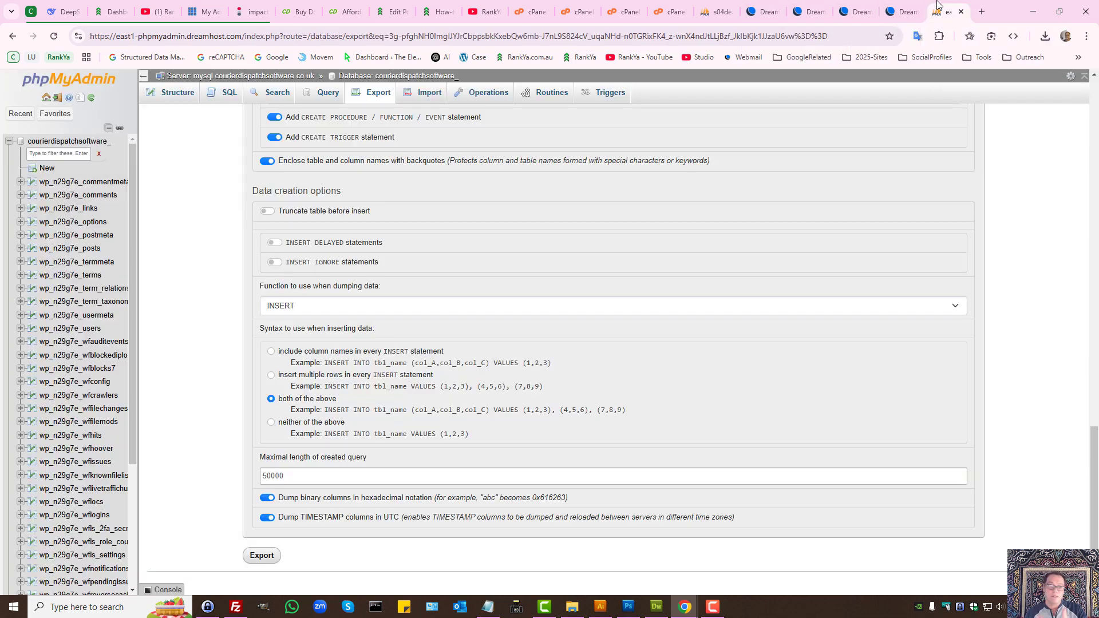
scroll(584, 304, "up", 20)
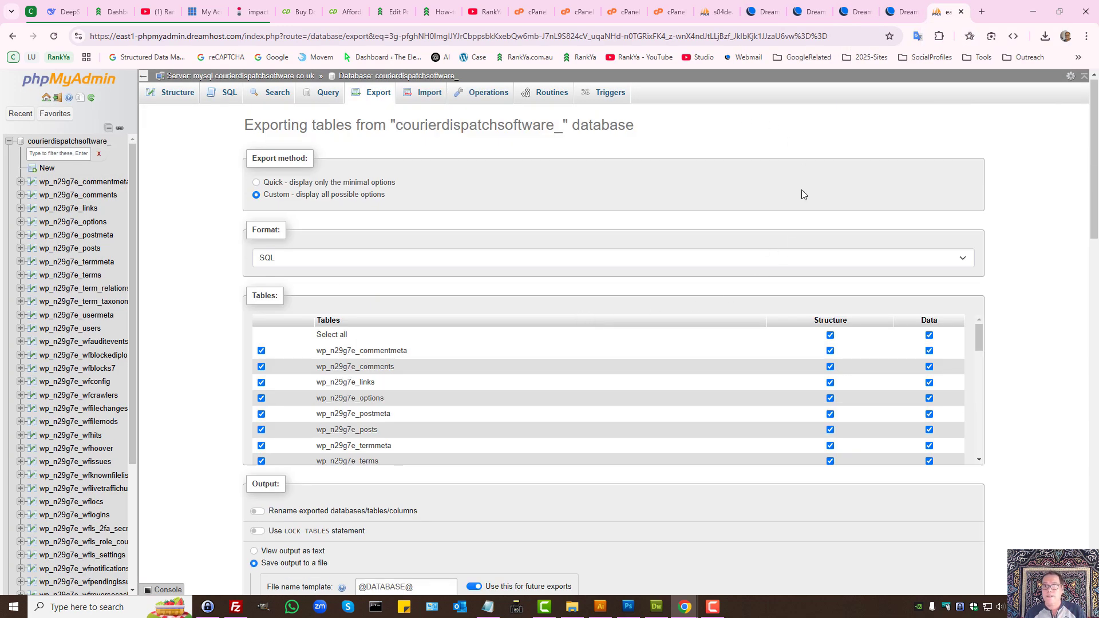
Step: Bring up the Crazy Domains web hosting plans window from DreamHost
left_click(769, 7)
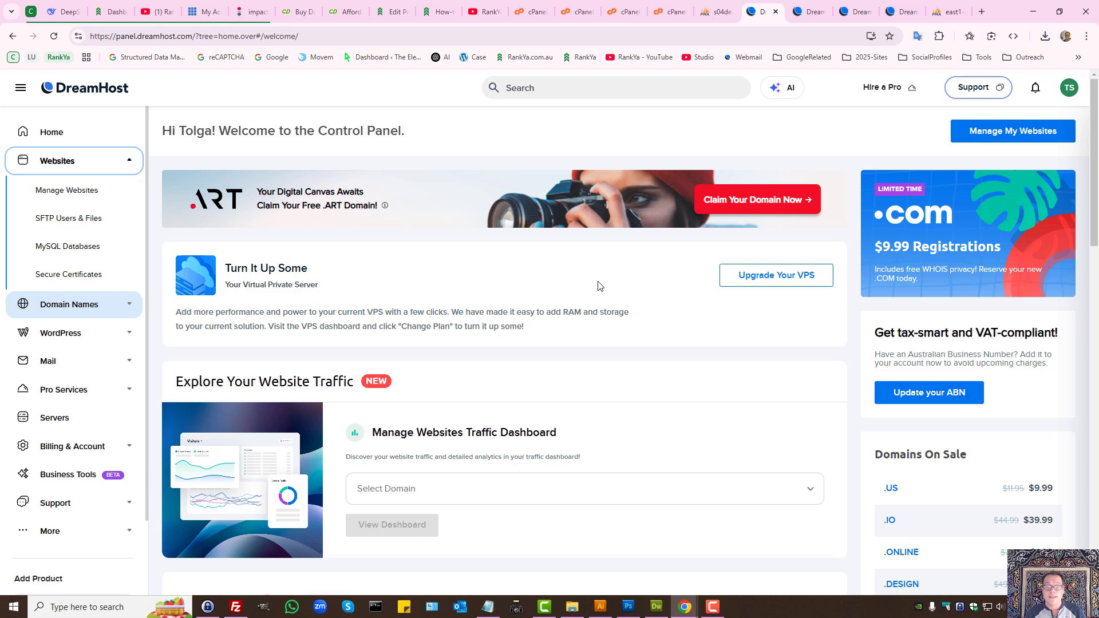
mouse_move(685, 606)
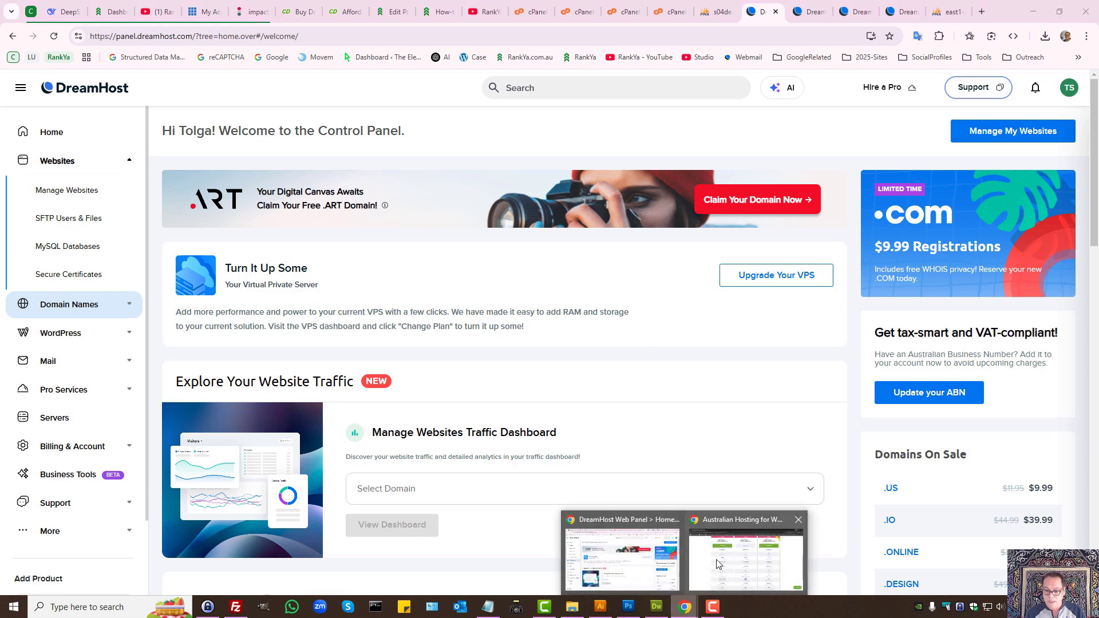
left_click(719, 564)
Step: Highlight the Web Hosting heading and crazydomains.com.au address, toggling 1-year and 2-year pricing
left_click_drag(453, 240, 529, 232)
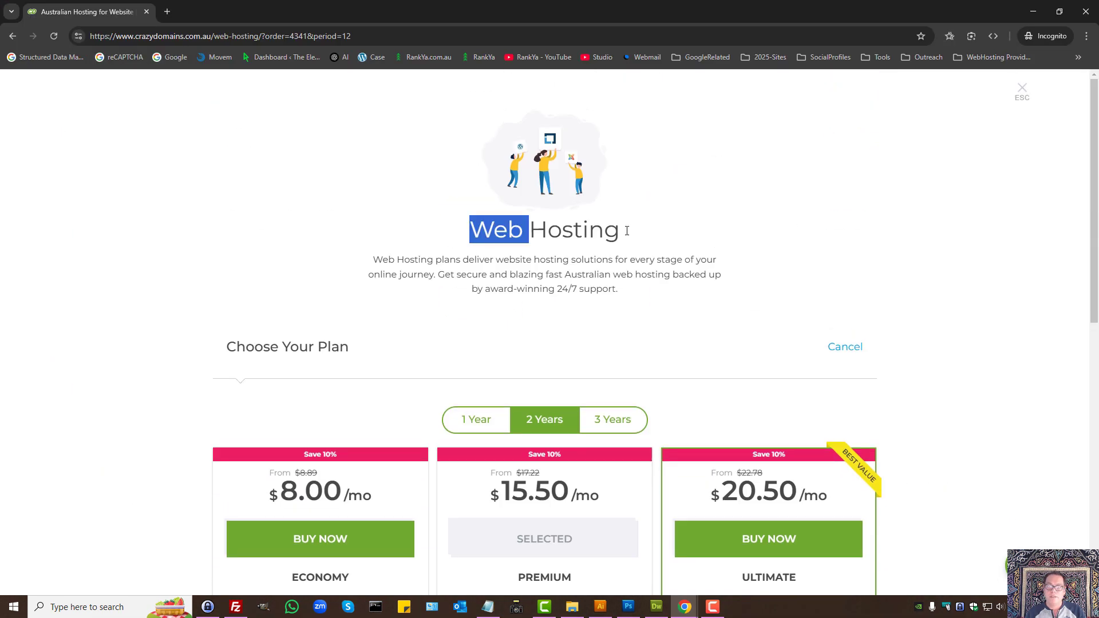
left_click_drag(627, 231, 673, 237)
left_click(593, 278)
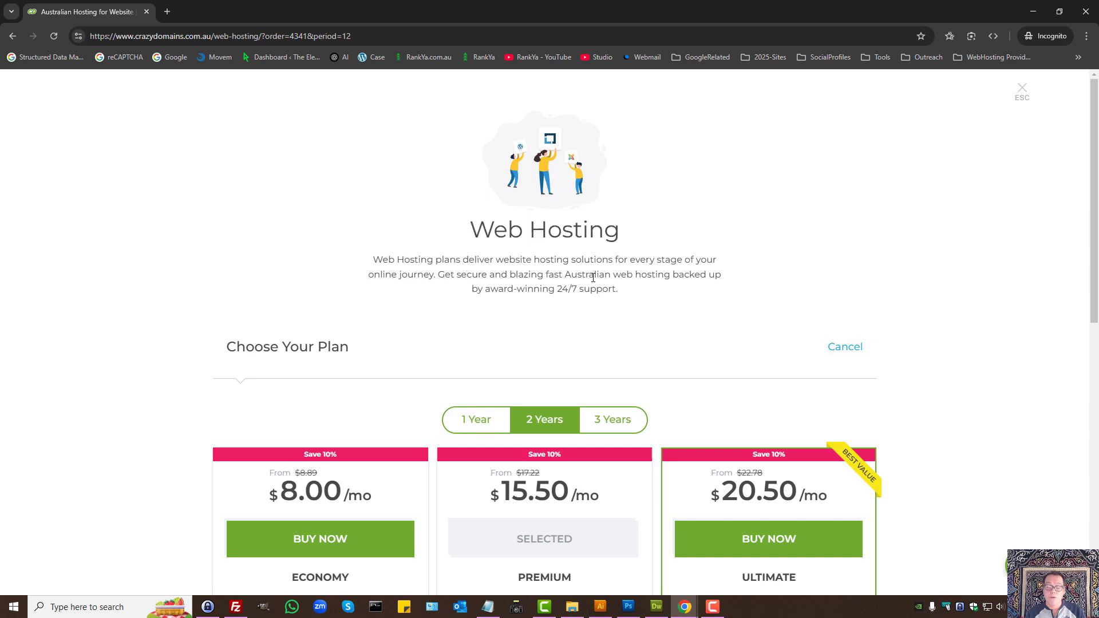
left_click_drag(212, 36, 86, 40)
left_click(476, 419)
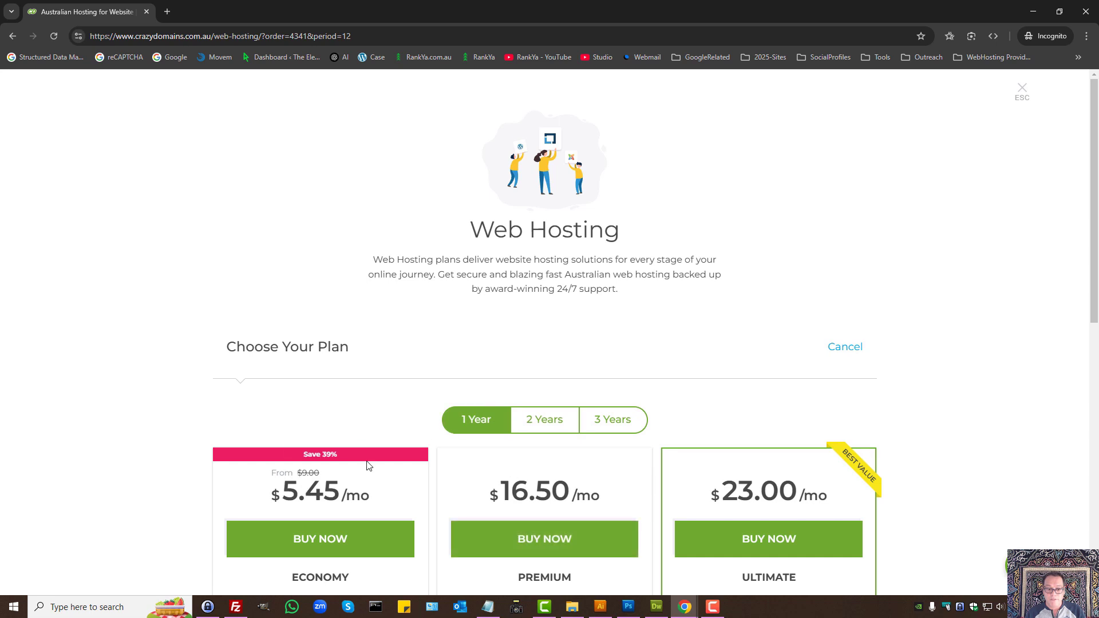
left_click(558, 422)
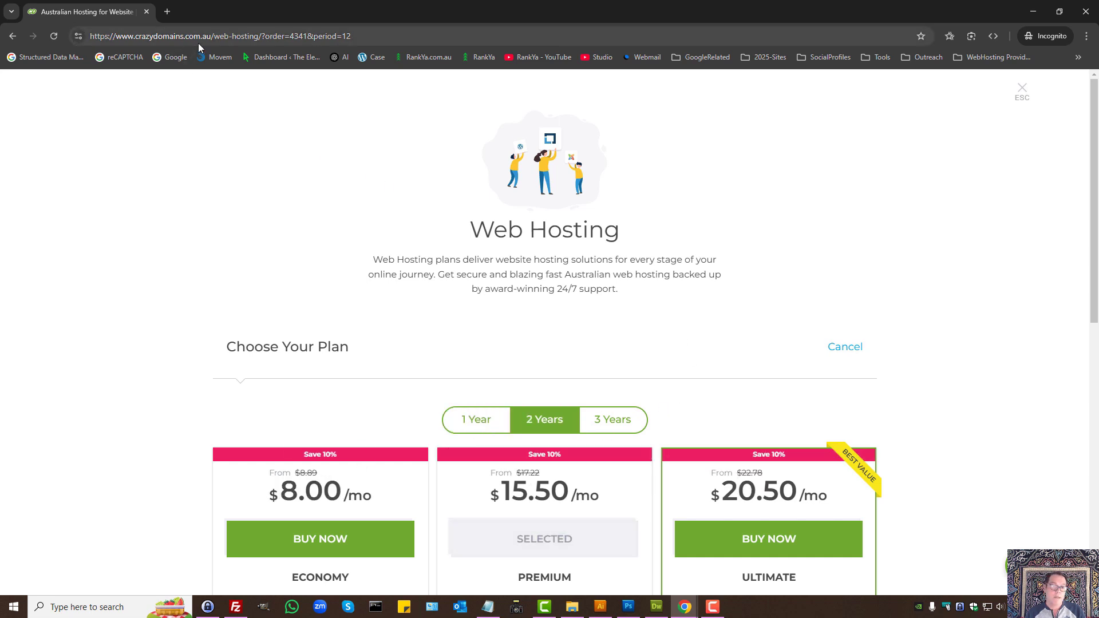
left_click_drag(202, 38, 215, 35)
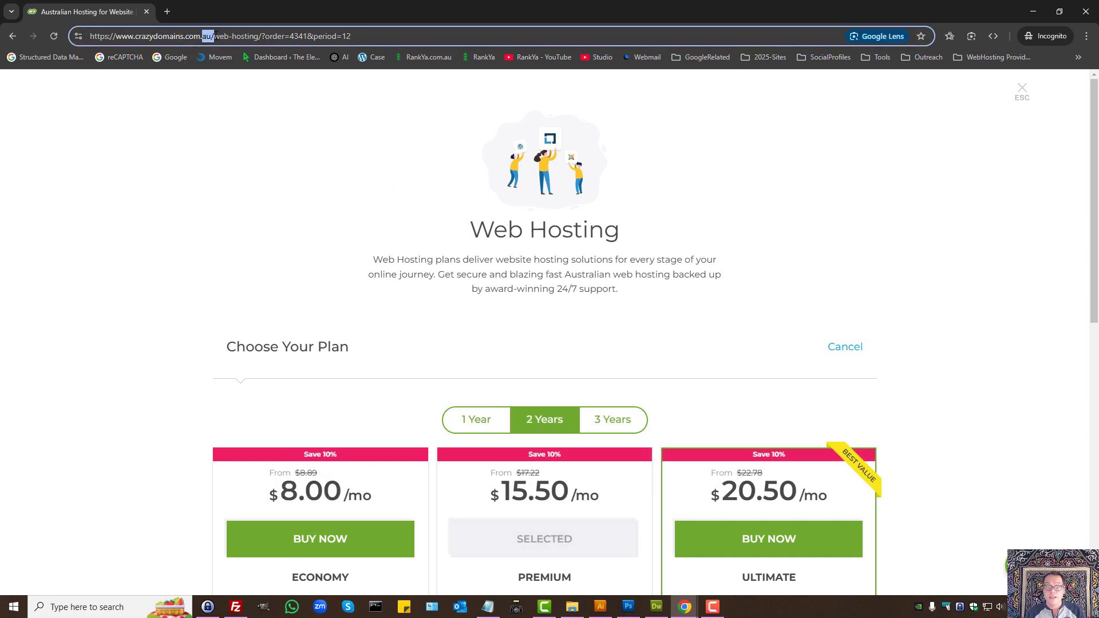
left_click(518, 342)
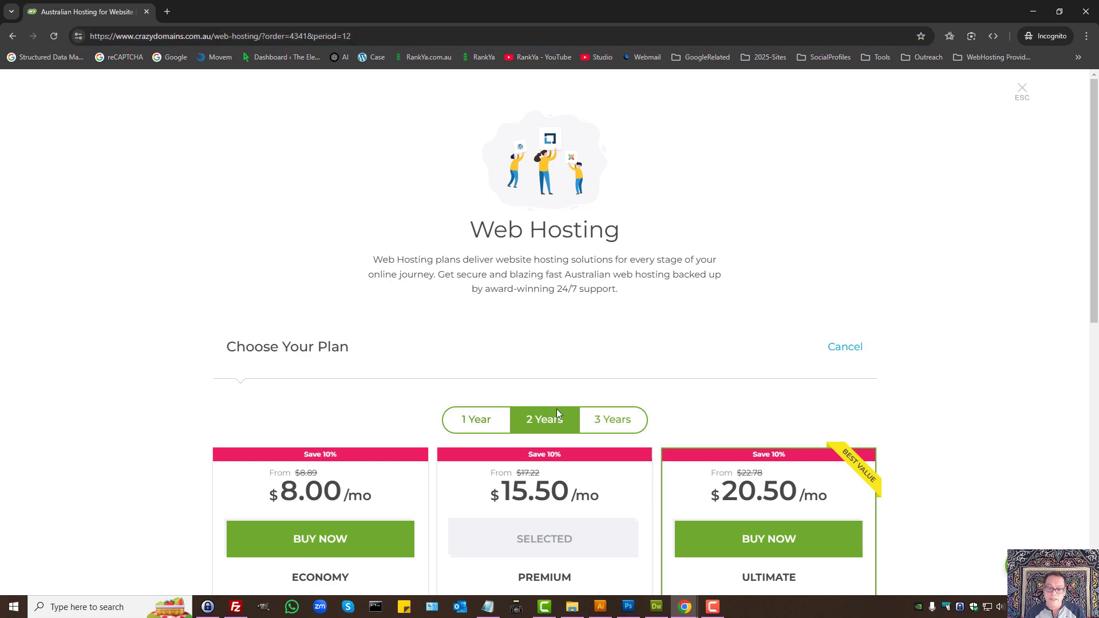
scroll(494, 271, "down", 7)
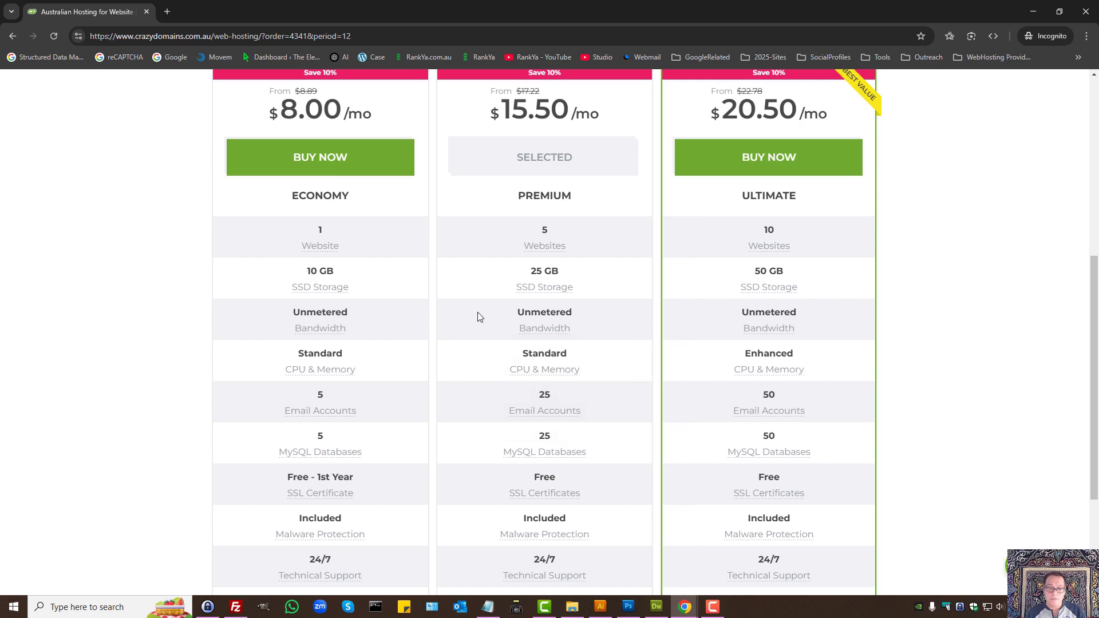
scroll(458, 321, "up", 3)
Step: Show 1-year pricing, pointing out Economy's monthly price and first-year-only free SSL
left_click(465, 229)
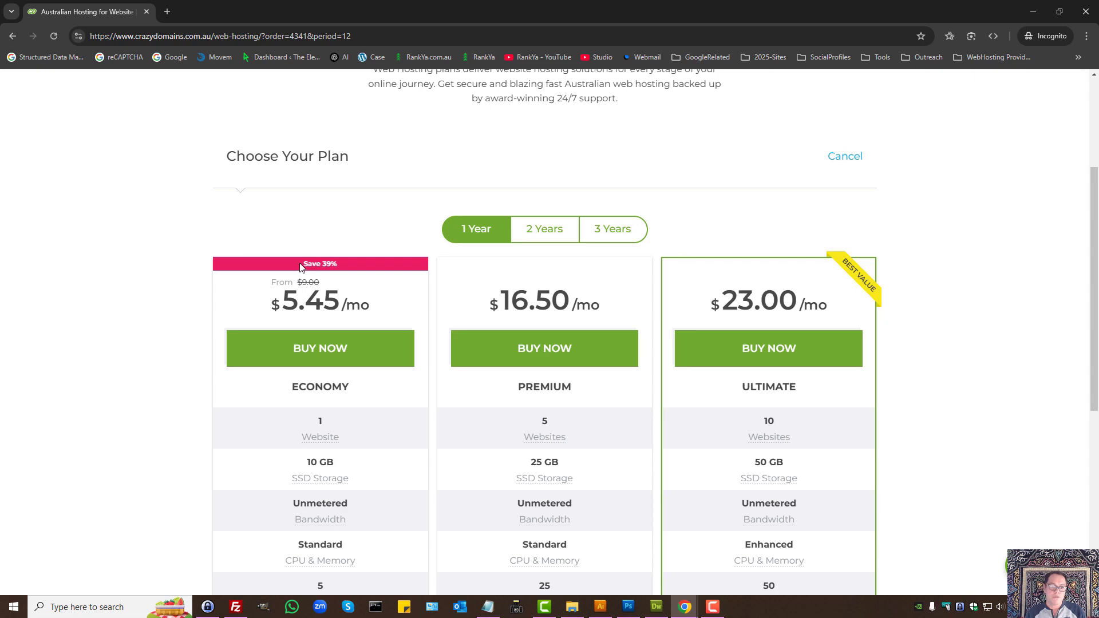
left_click_drag(301, 267, 376, 269)
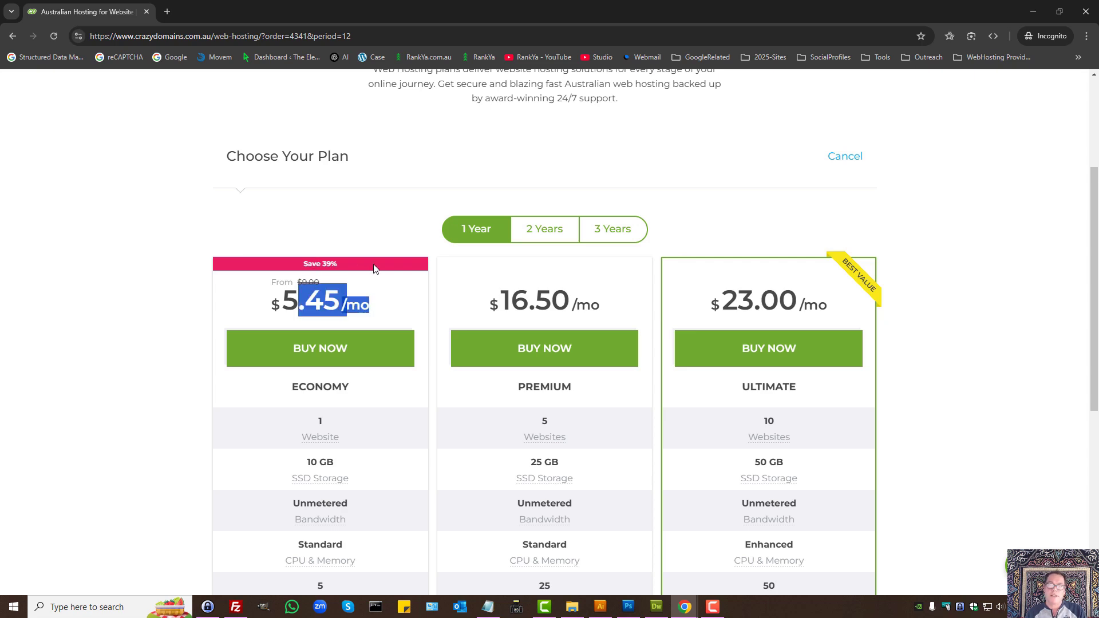
scroll(146, 343, "down", 7)
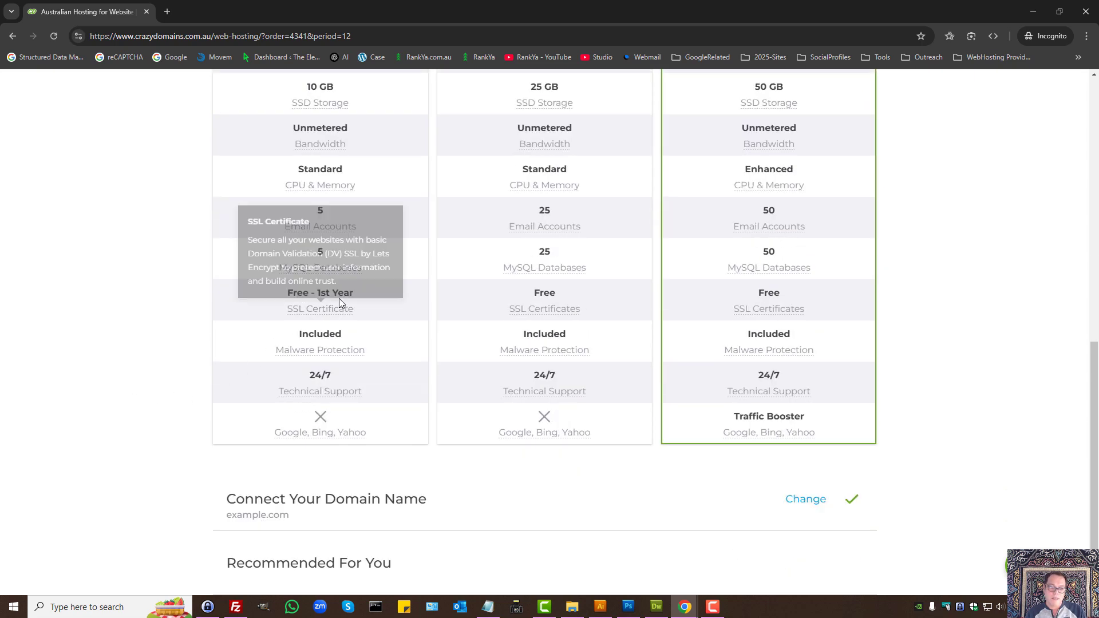
left_click_drag(319, 296, 359, 297)
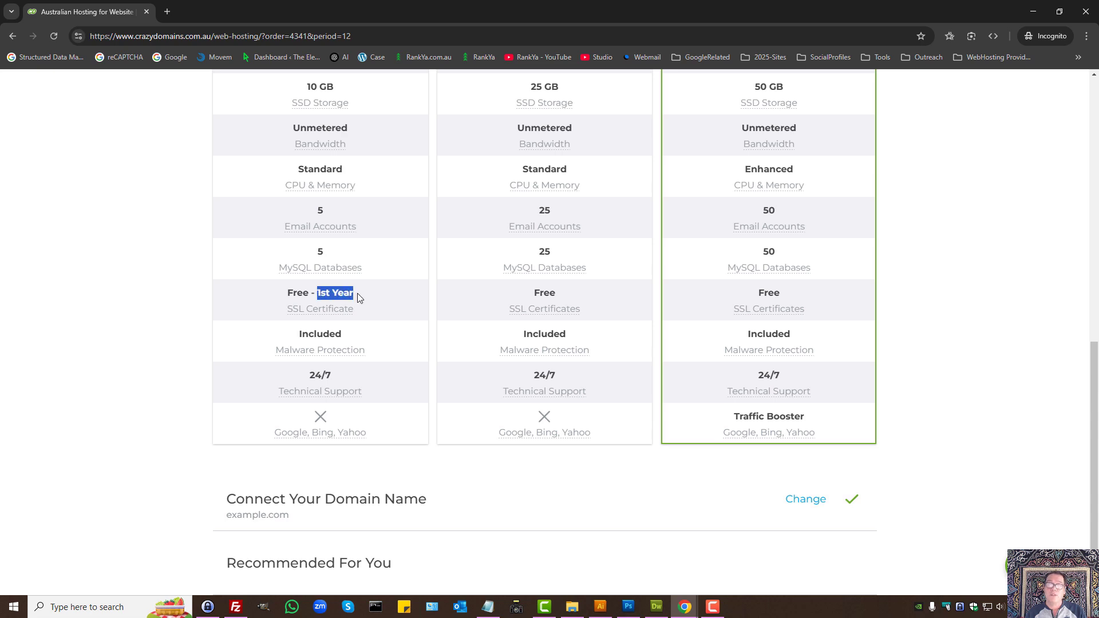
scroll(530, 319, "up", 7)
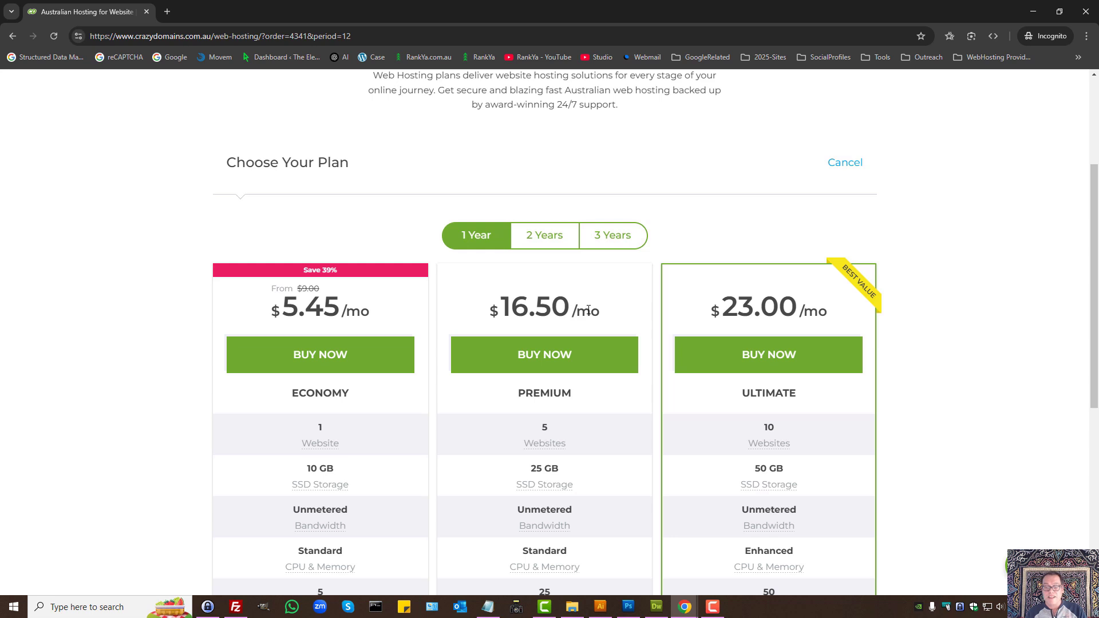
Step: Switch to 2-year pricing and highlight Premium's $15.50 monthly price
left_click(531, 243)
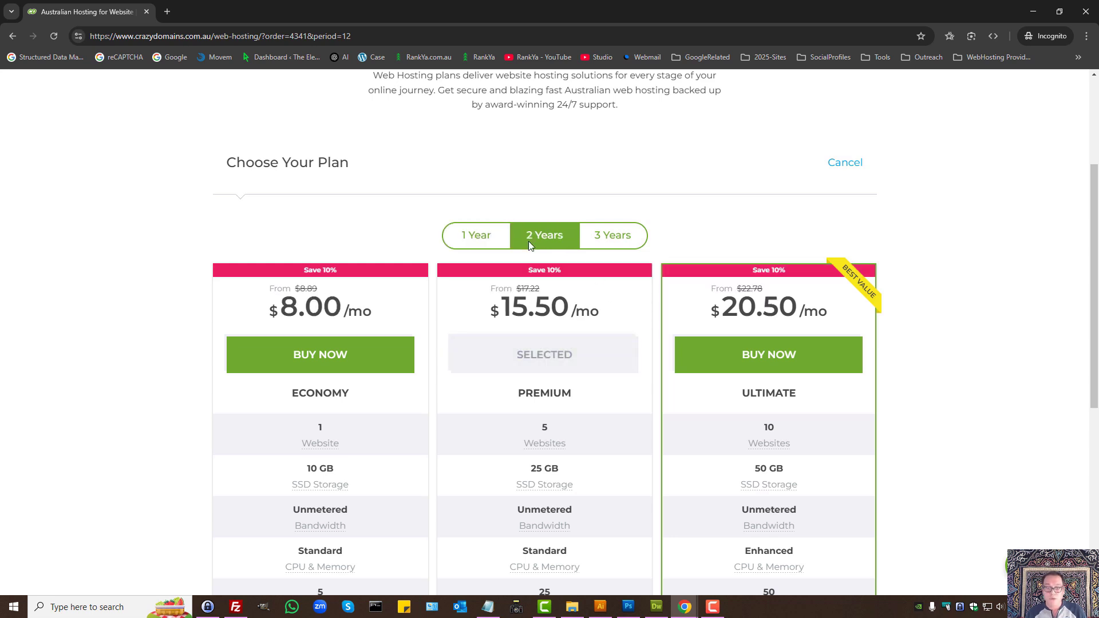
double_click(515, 304)
left_click(611, 312)
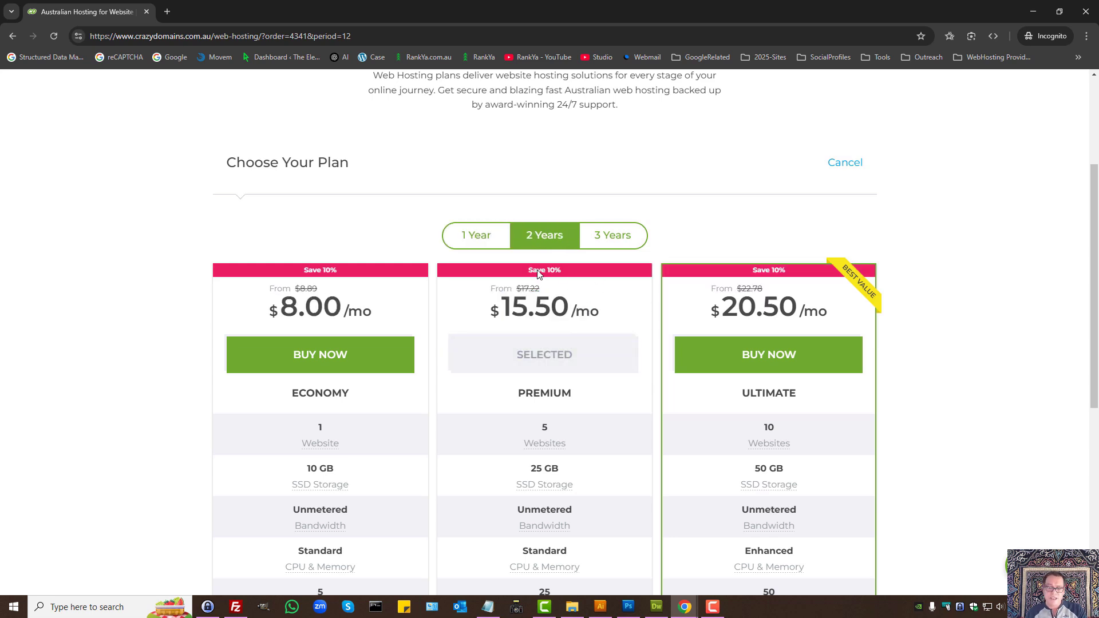
scroll(590, 340, "down", 6)
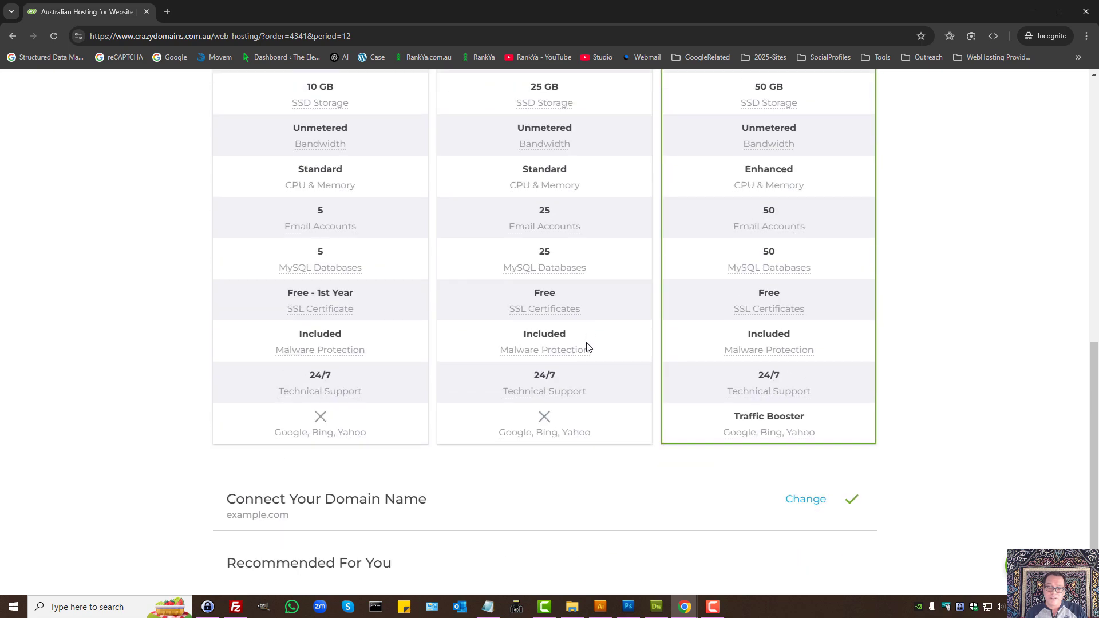
scroll(590, 341, "up", 3)
scroll(579, 308, "down", 3)
mouse_move(544, 309)
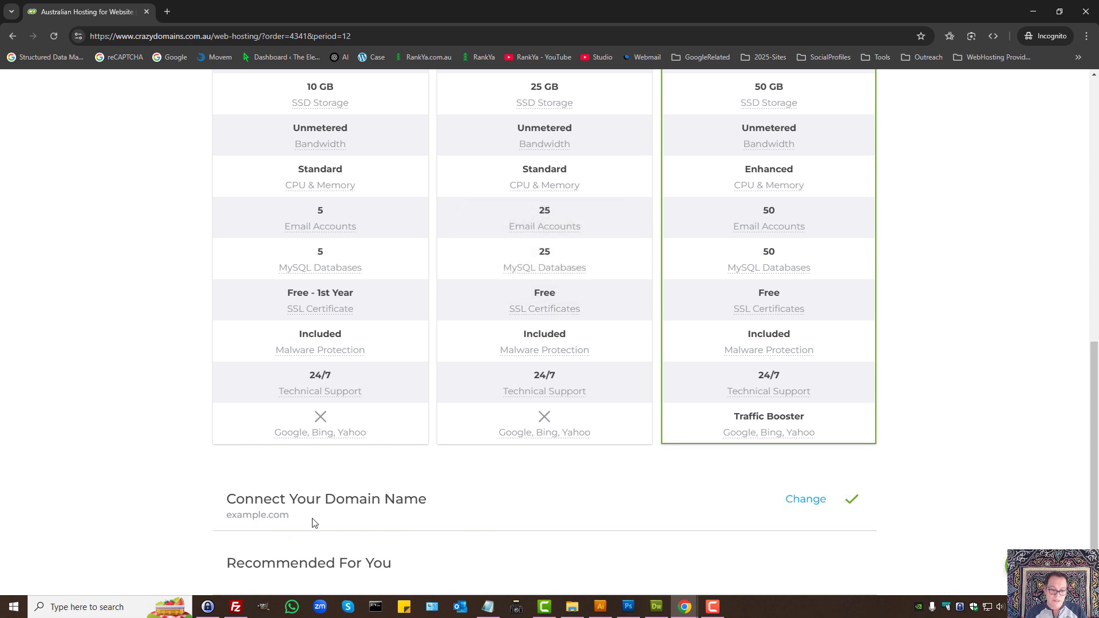
Step: Confirm example.com as the domain for the Premium hosting order
left_click(798, 502)
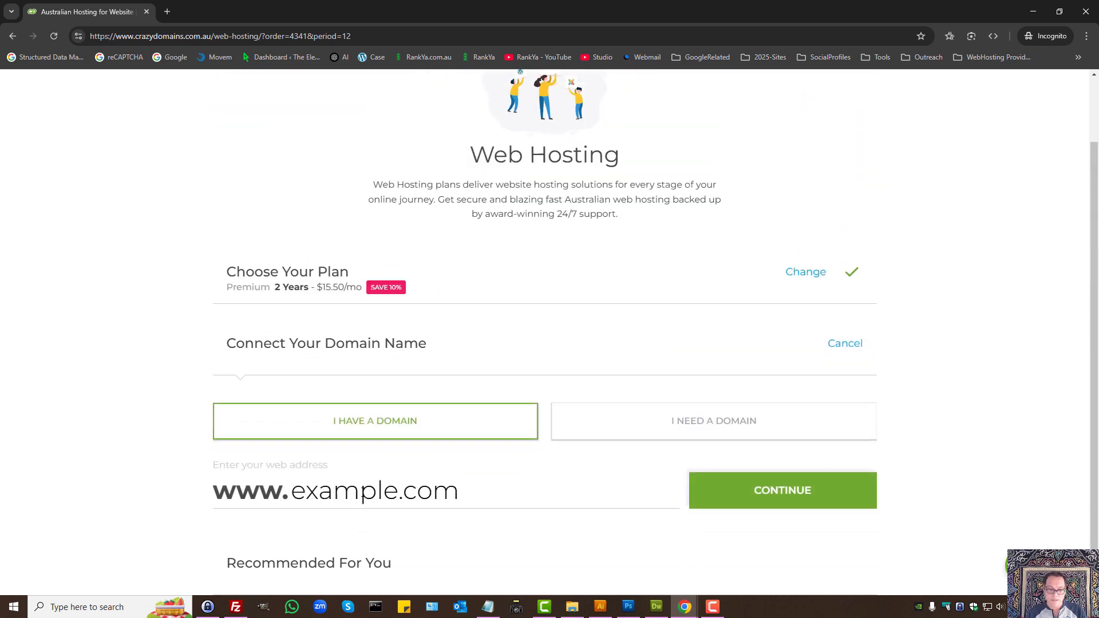
double_click(325, 491)
left_click(397, 488)
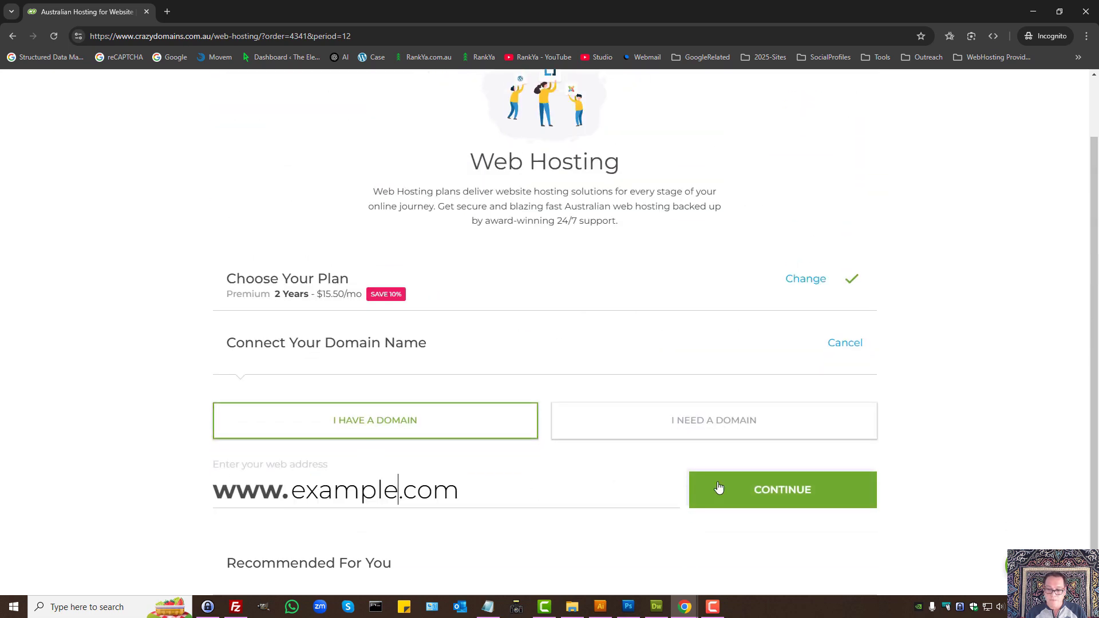
left_click(720, 490)
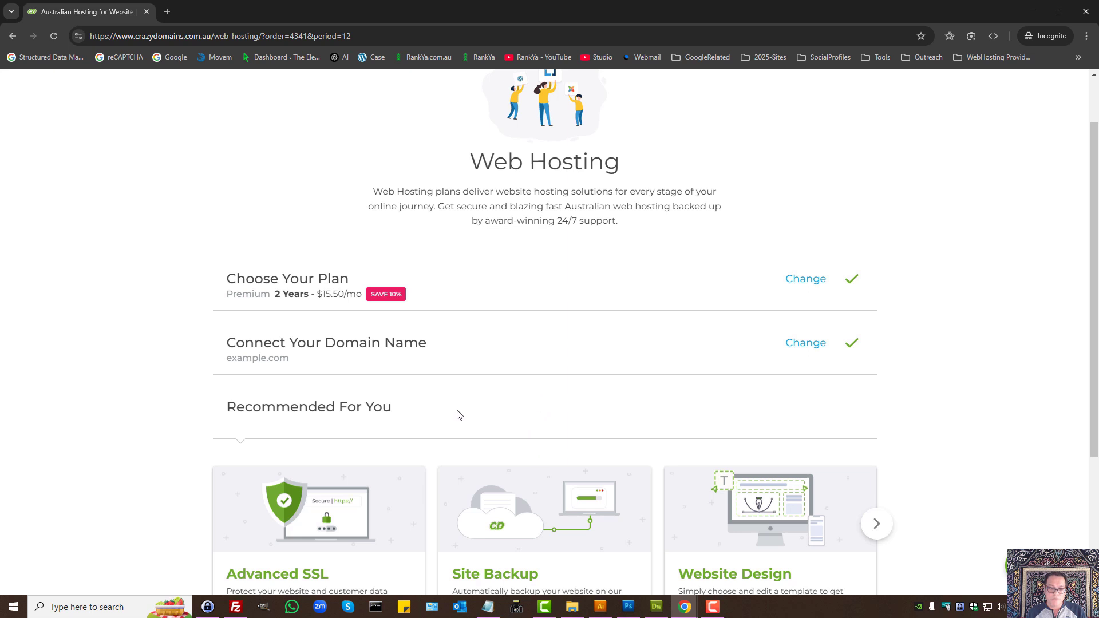
Step: Toggle the Advanced SSL, Site Backup and Website Design add-ons, leaving all three off
scroll(447, 418, "down", 3)
left_click(317, 415)
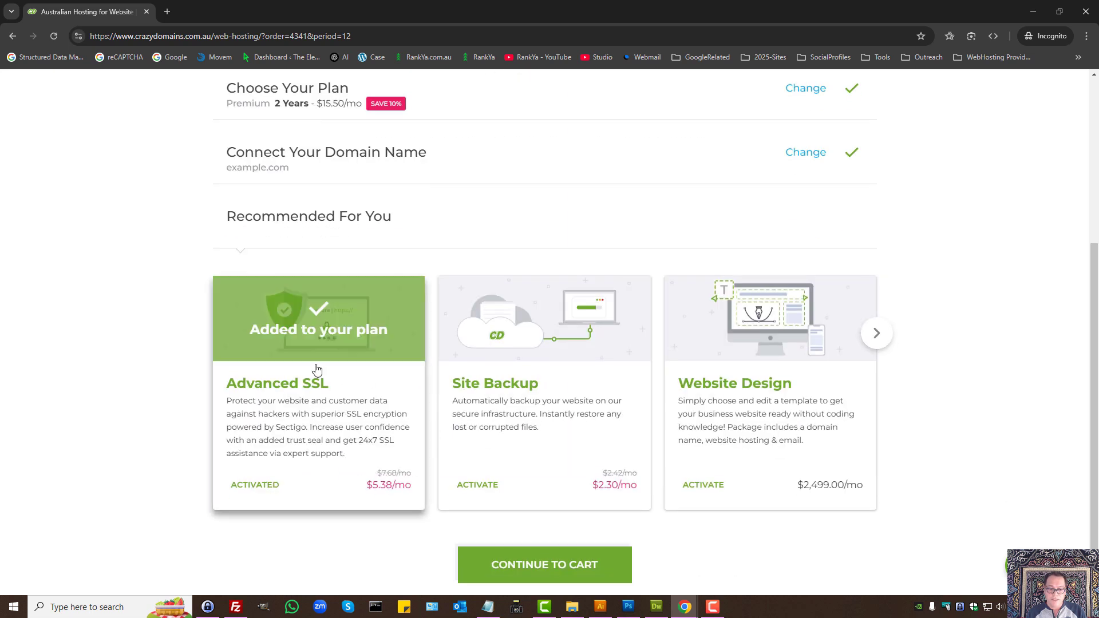
left_click(523, 375)
left_click(756, 325)
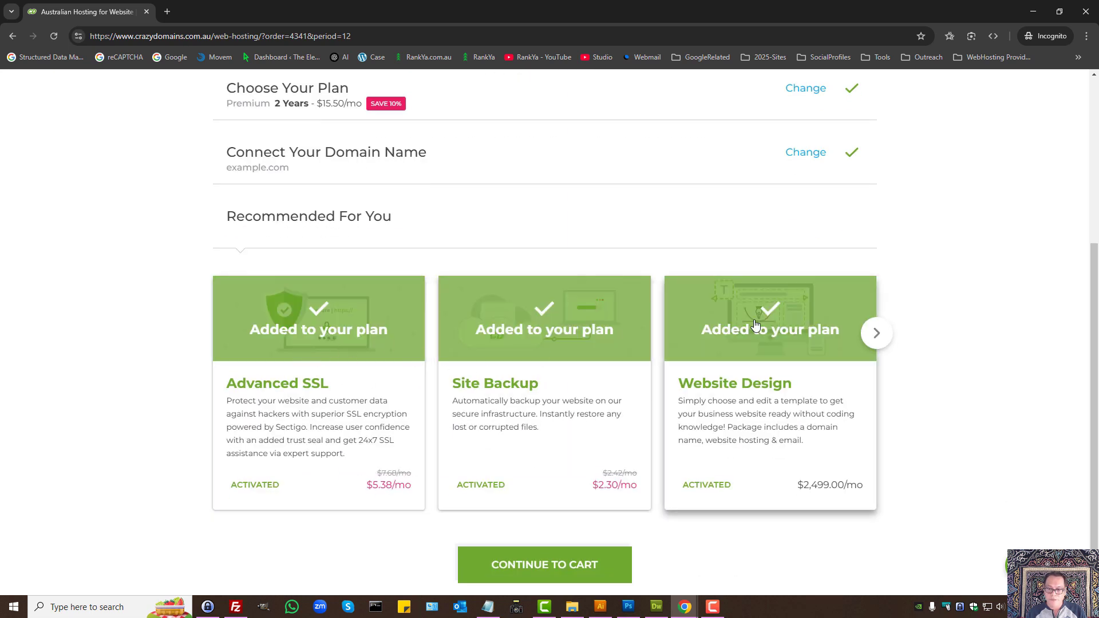
left_click(756, 324)
left_click(540, 342)
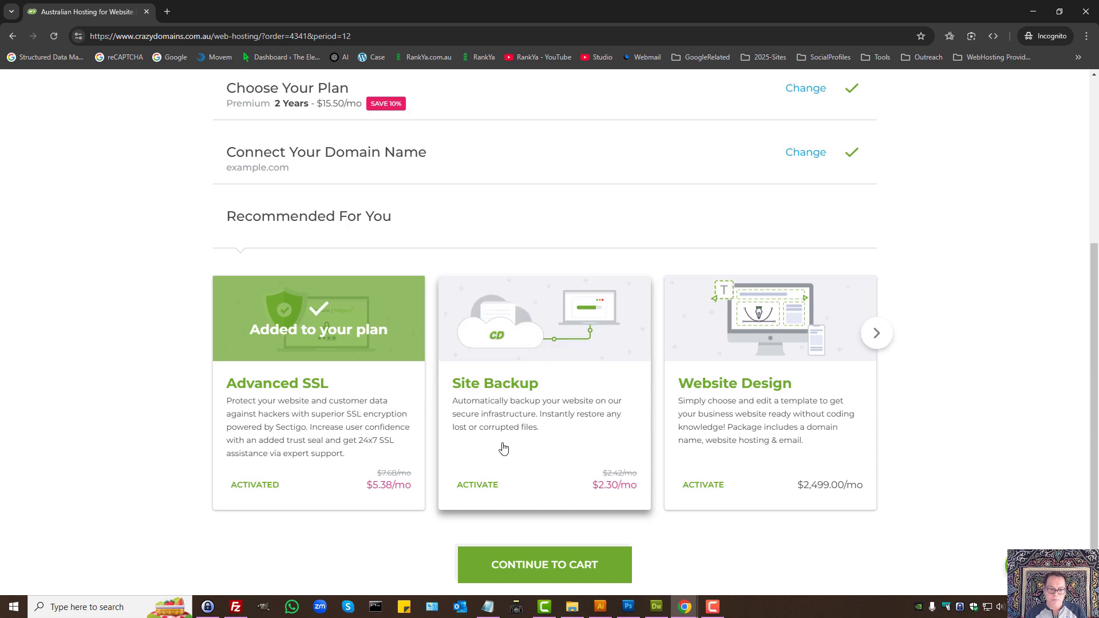
left_click(306, 351)
left_click(524, 352)
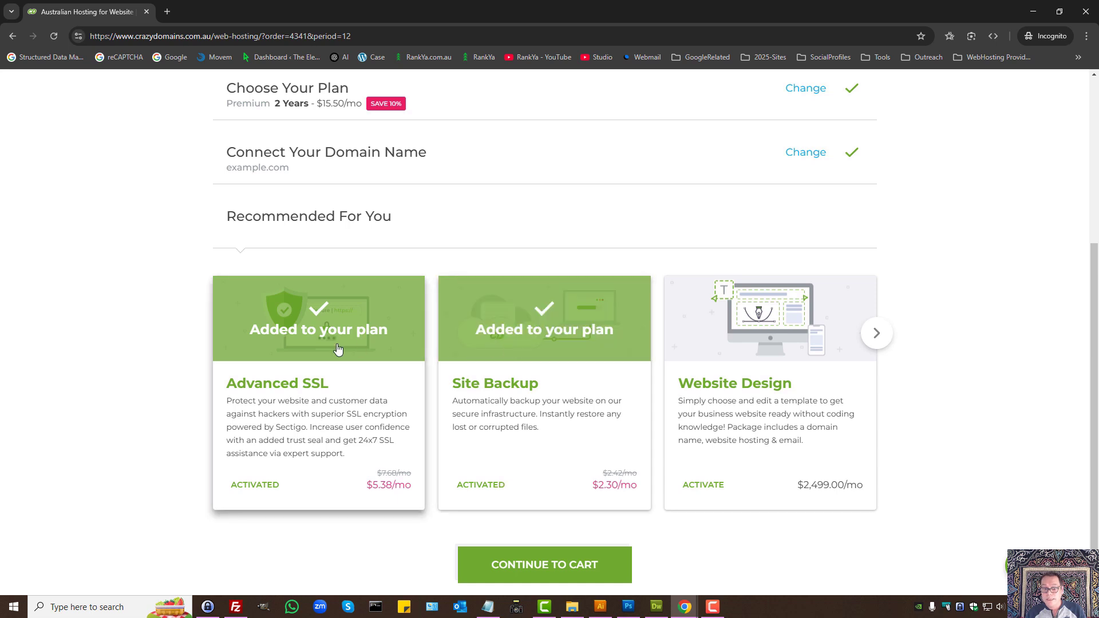
left_click(338, 350)
left_click(515, 337)
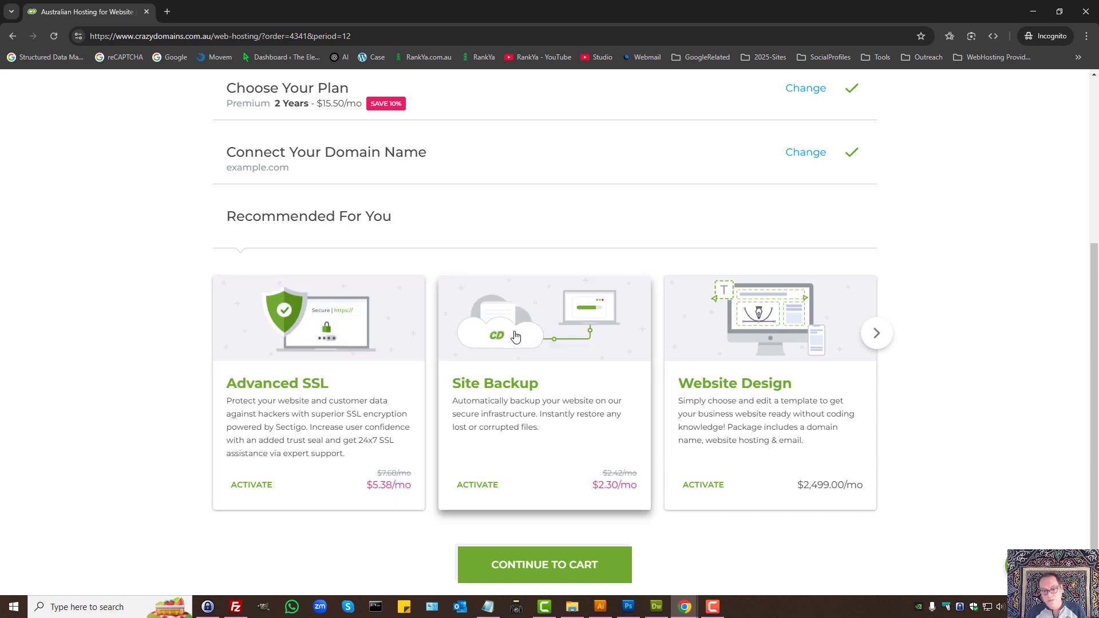
left_click(312, 350)
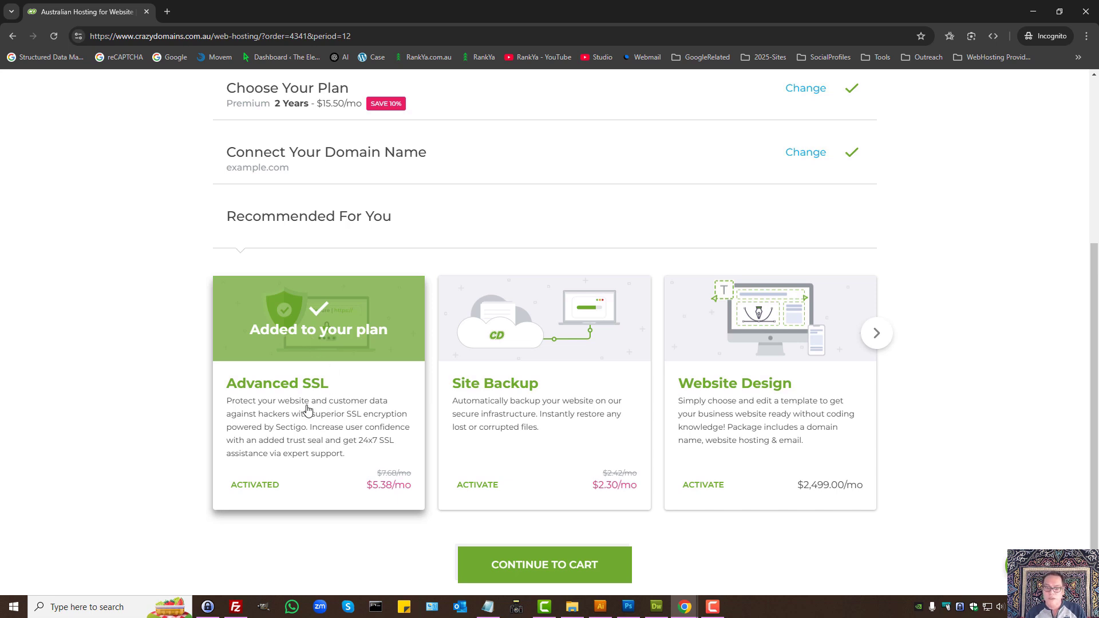
left_click(308, 407)
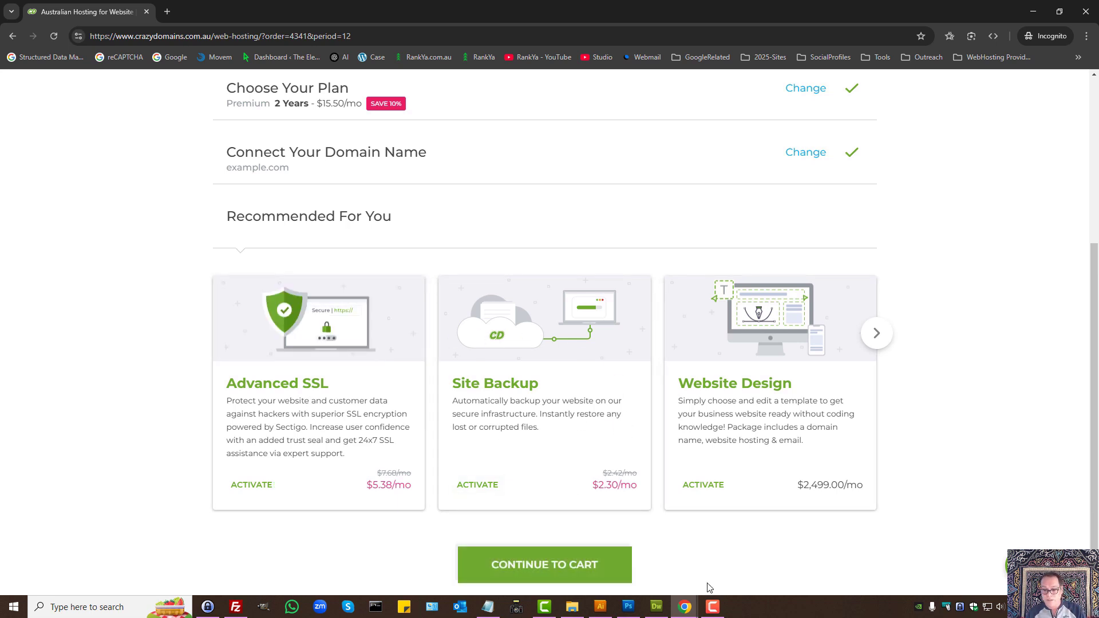
Step: Bring the DreamHost control panel window to the front via the taskbar
mouse_move(687, 610)
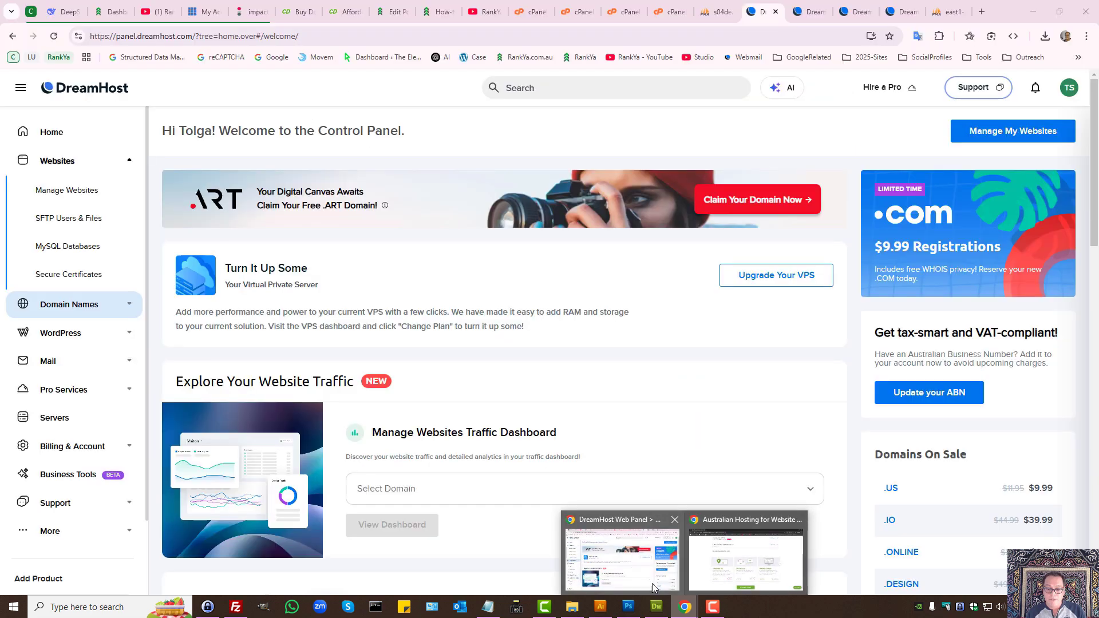
mouse_move(650, 600)
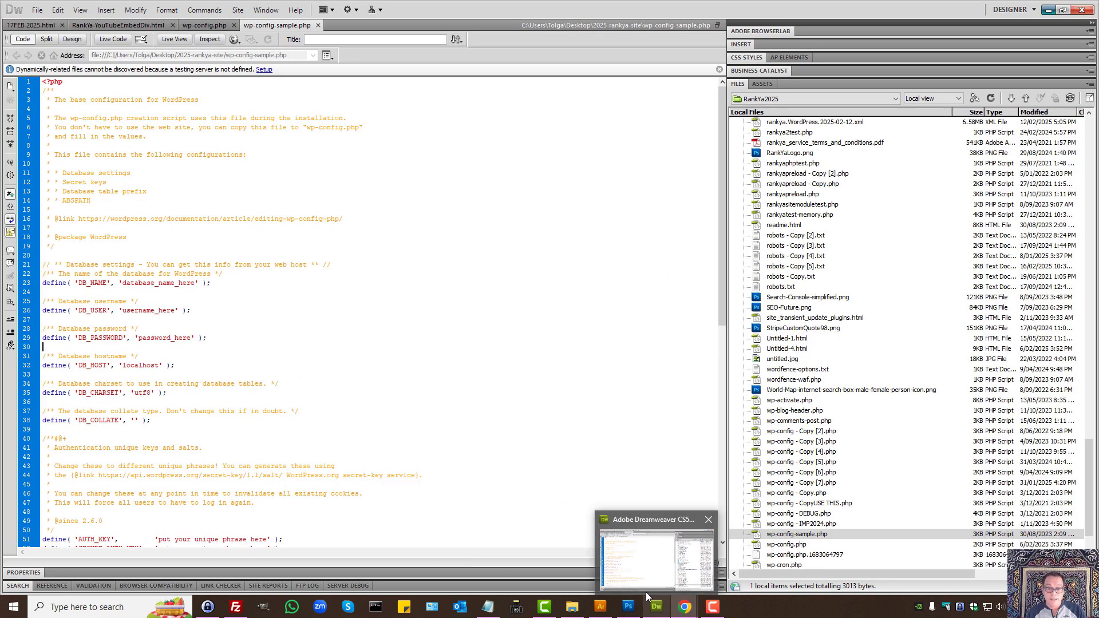
left_click(646, 583)
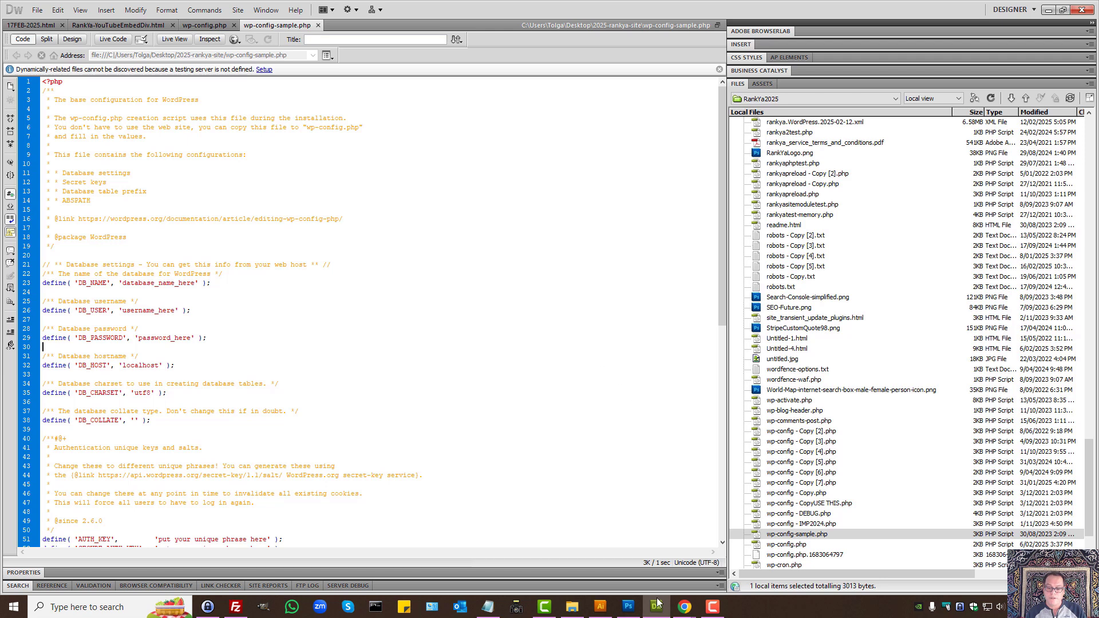
mouse_move(685, 607)
left_click(635, 550)
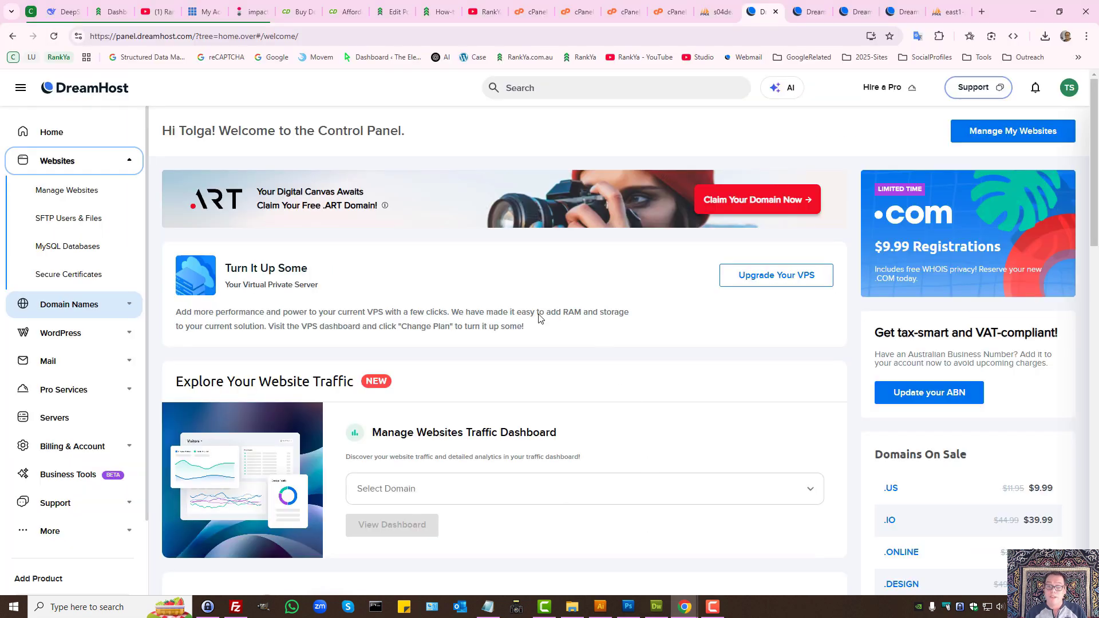
Step: Go to the Crazy Domains login page and begin entering the username
left_click(297, 11)
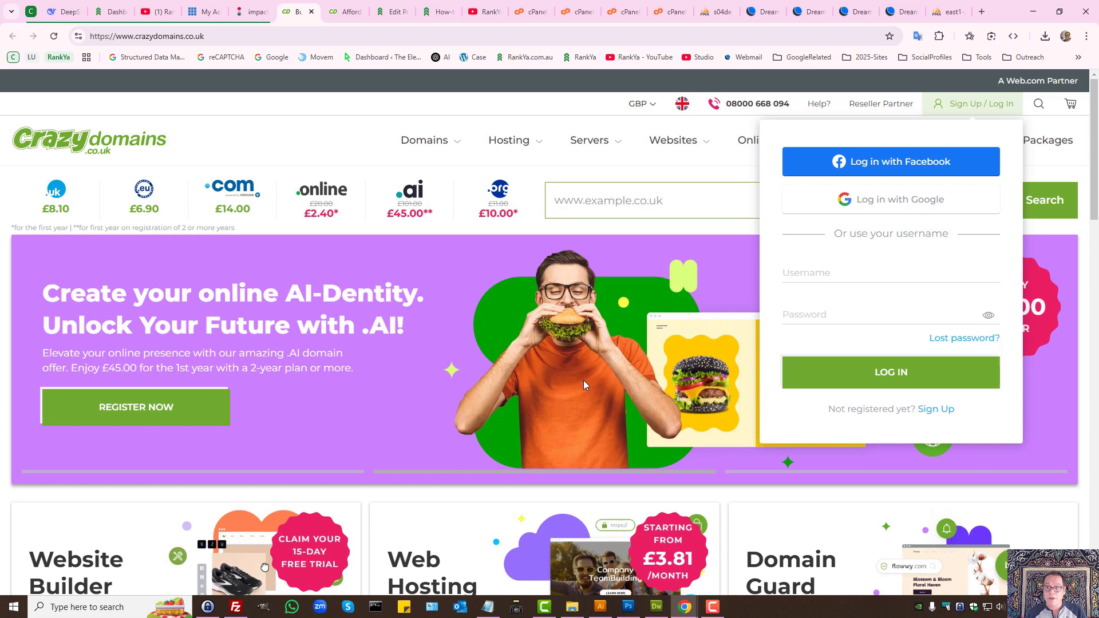
left_click(805, 270)
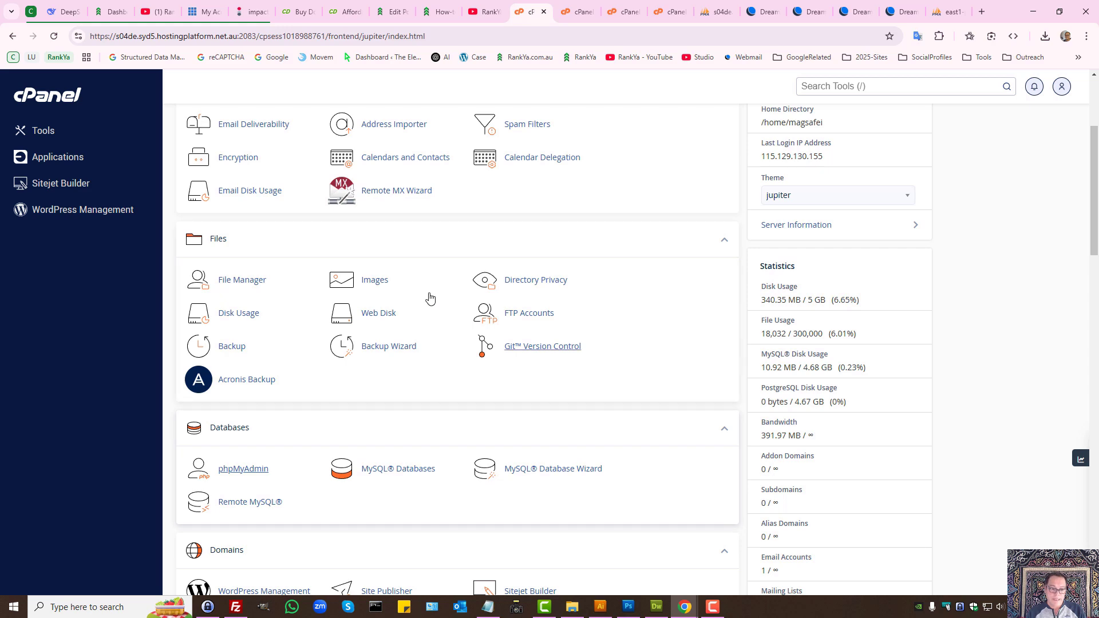
Step: Open File Manager in a tab beside cPanel, enter public_html and its Upload page
left_click(229, 280, "ctrl")
left_click_drag(724, 11, 555, 9)
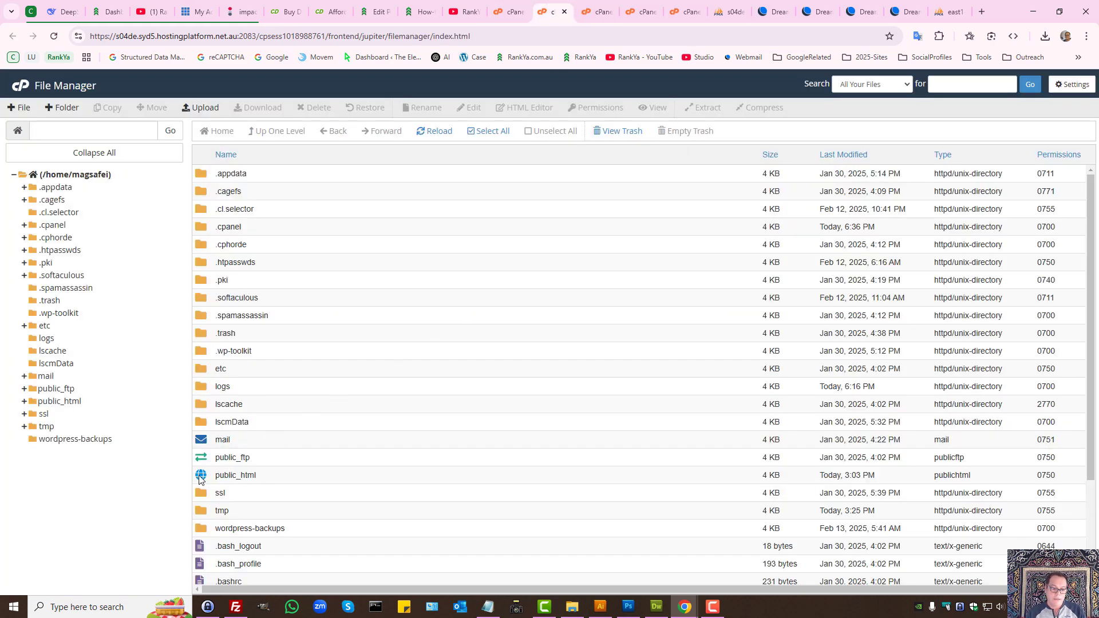
double_click(200, 480)
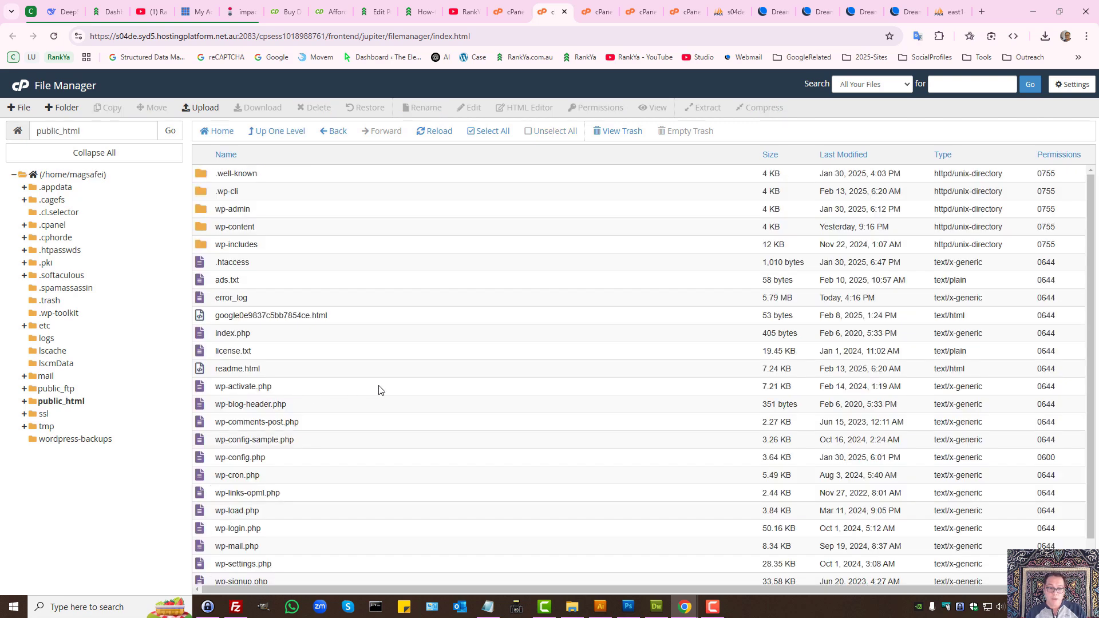
left_click(197, 110)
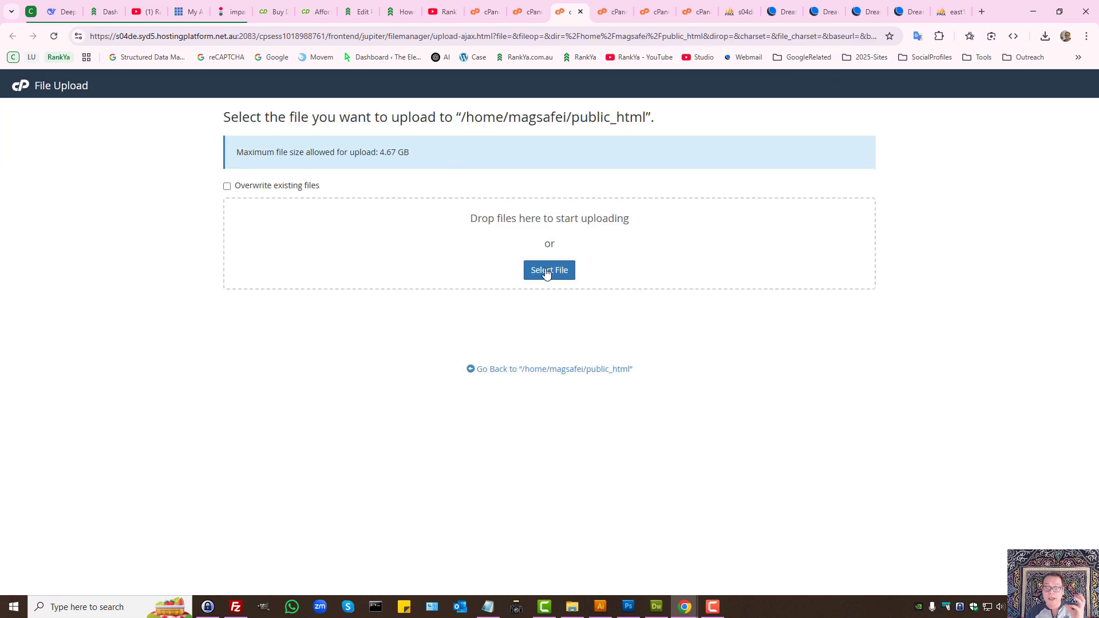
left_click(780, 7)
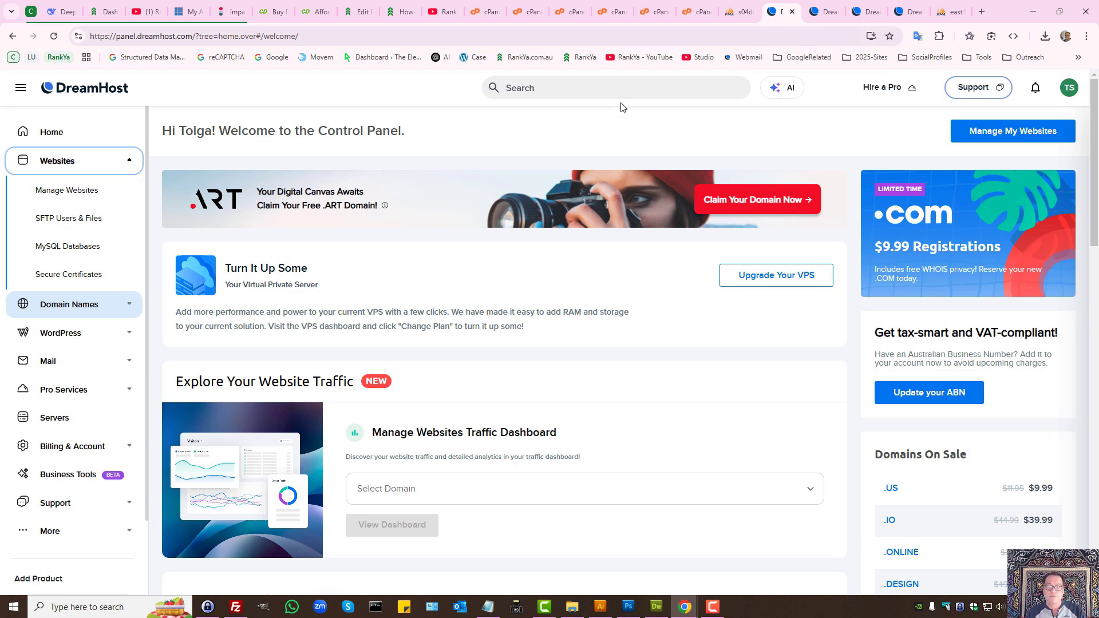
left_click(690, 6)
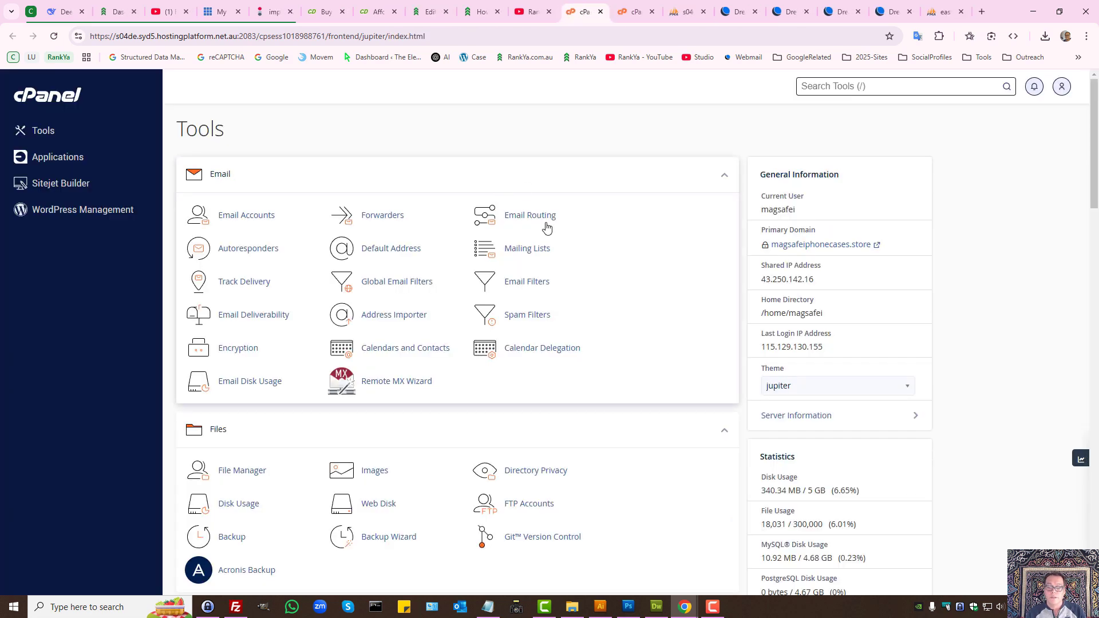
Step: Open MySQL® Databases in a new tab, check the other tabs, then return to it
scroll(577, 322, "down", 3)
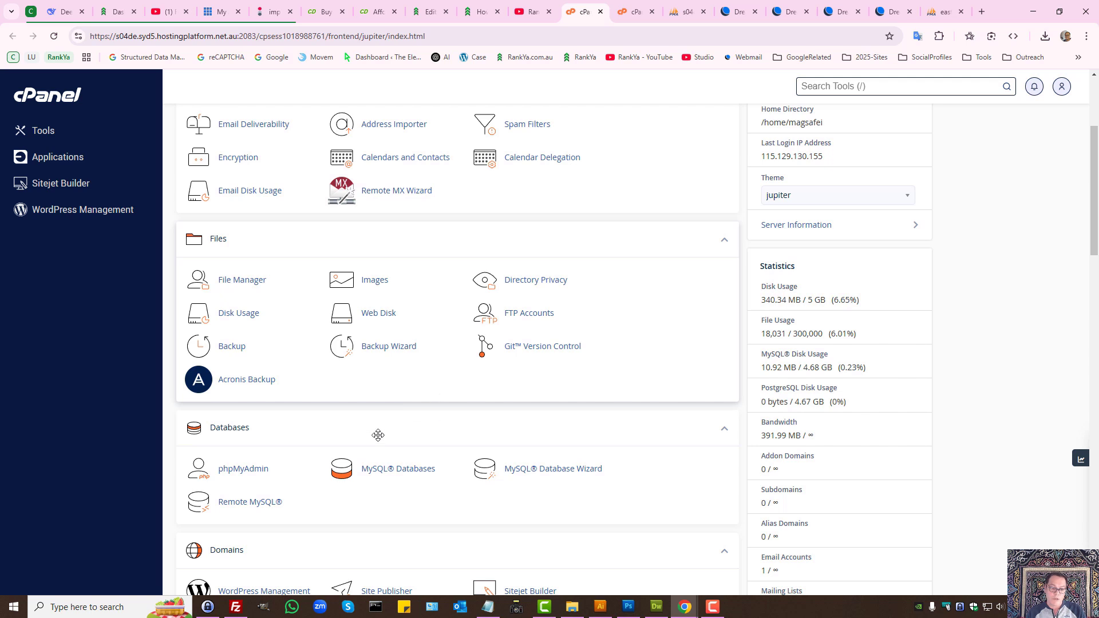
left_click(385, 476, "ctrl")
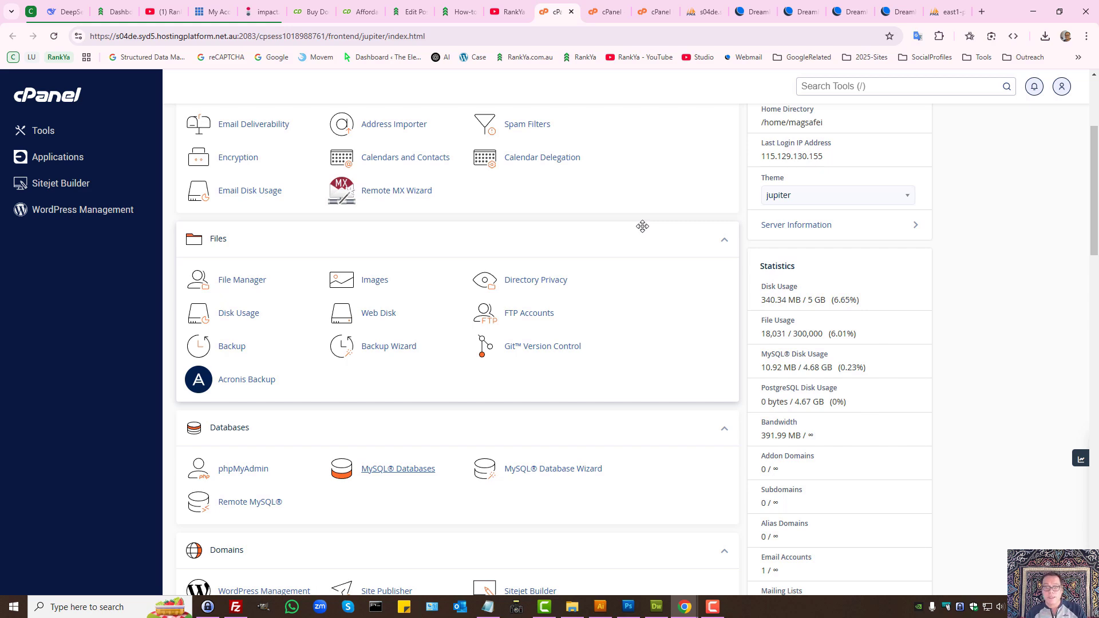
left_click(750, 11)
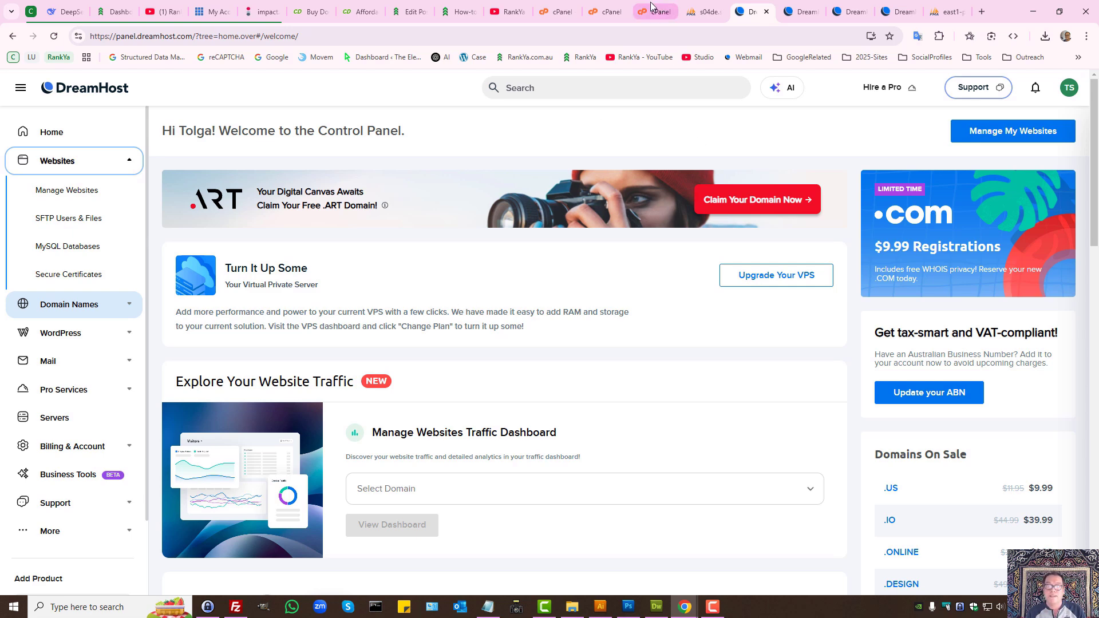
left_click(697, 11)
left_click(654, 7)
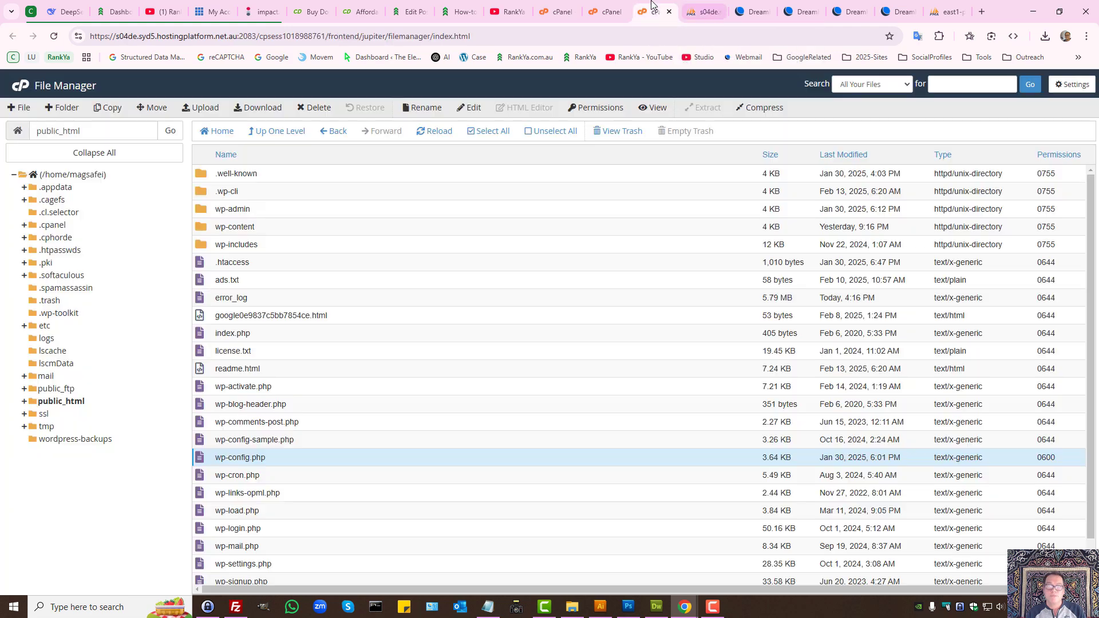
left_click(618, 5)
Step: Enter newdb333 as the new database name and fill in the new database user
left_click(270, 263)
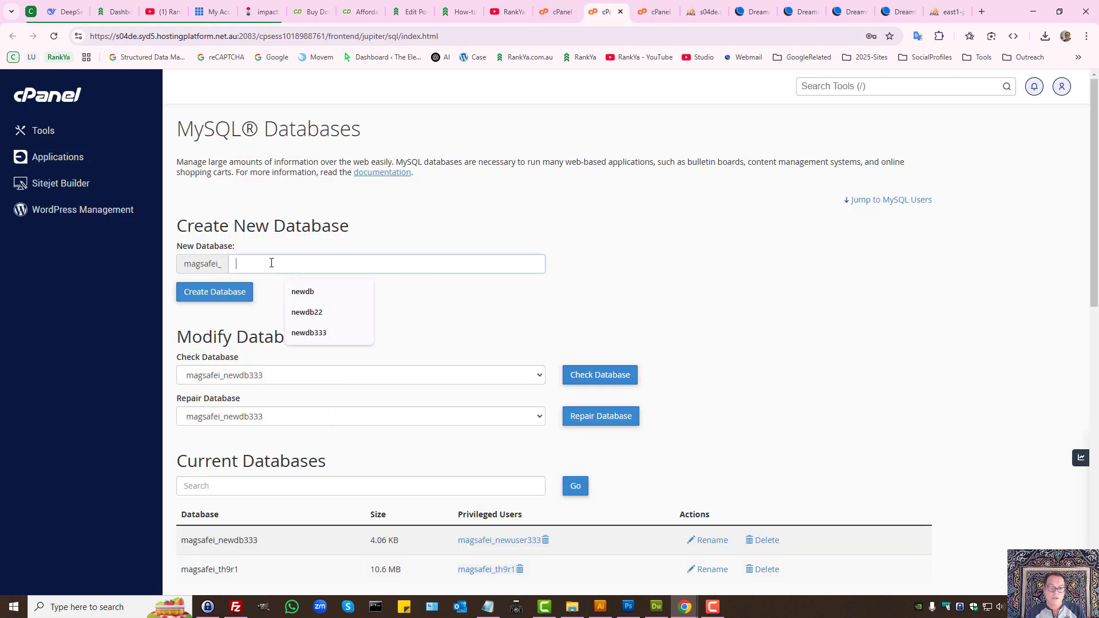
left_click(361, 332)
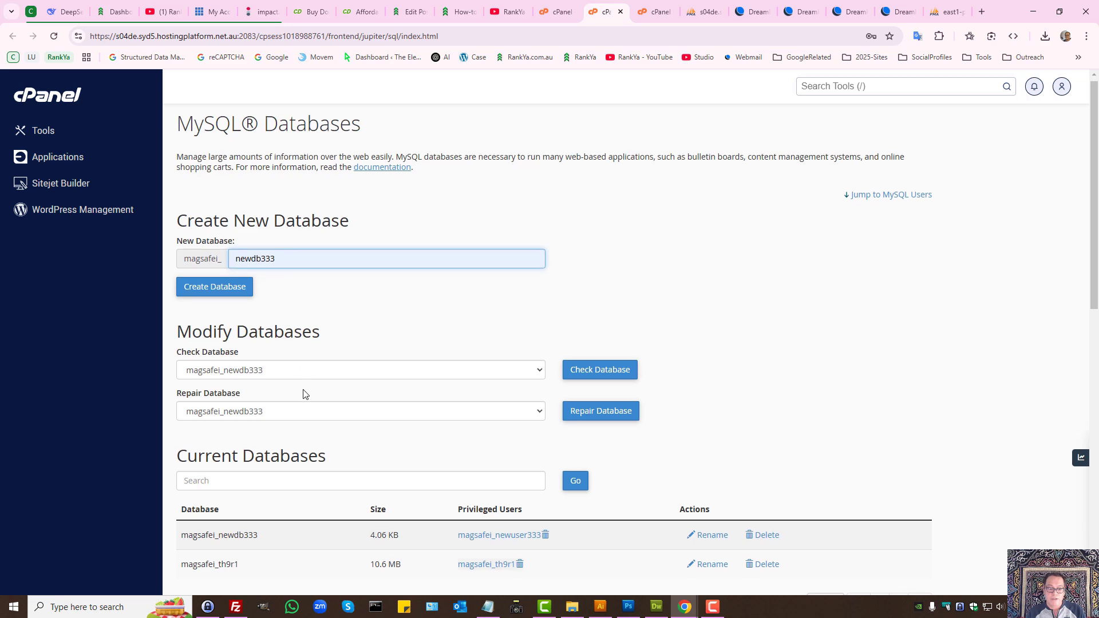
scroll(306, 334, "down", 3)
scroll(421, 316, "up", 3)
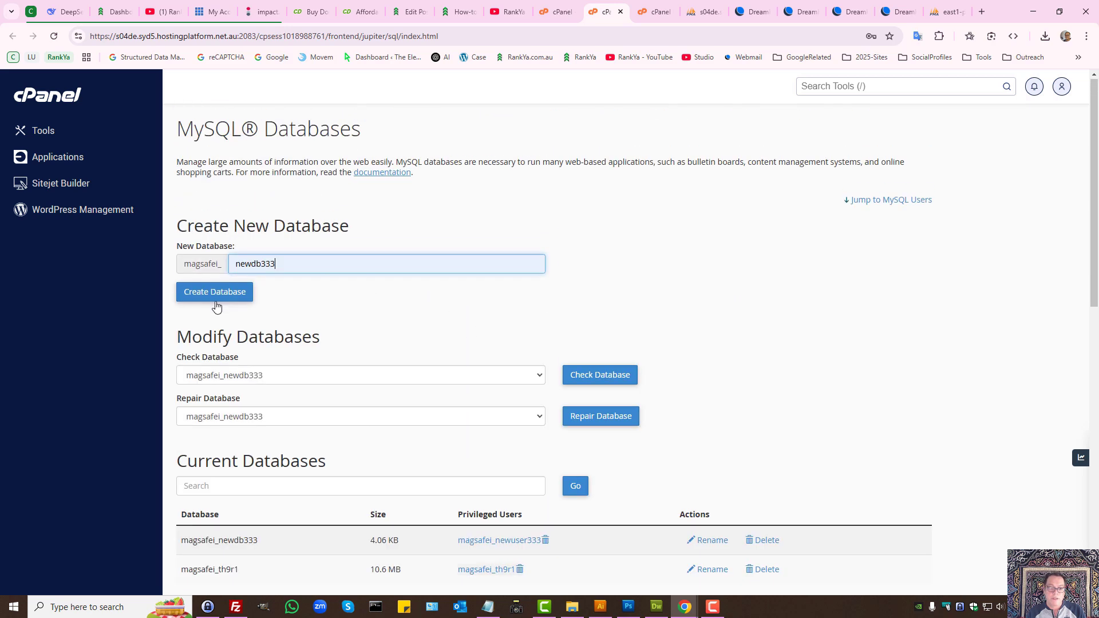
scroll(377, 384, "down", 3)
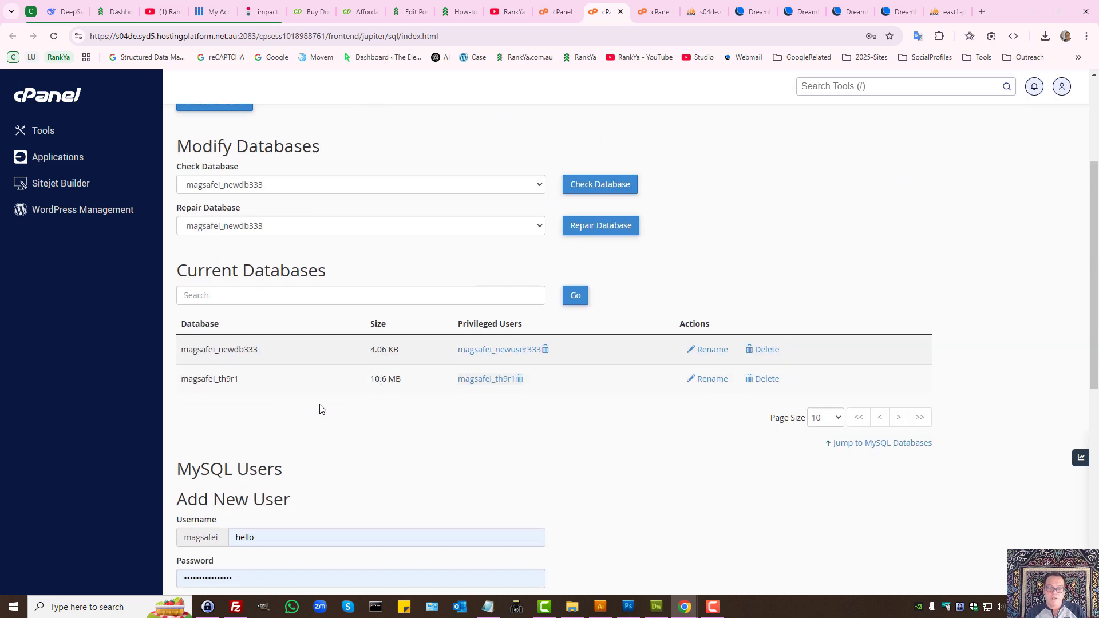
scroll(323, 408, "down", 3)
left_click(270, 348)
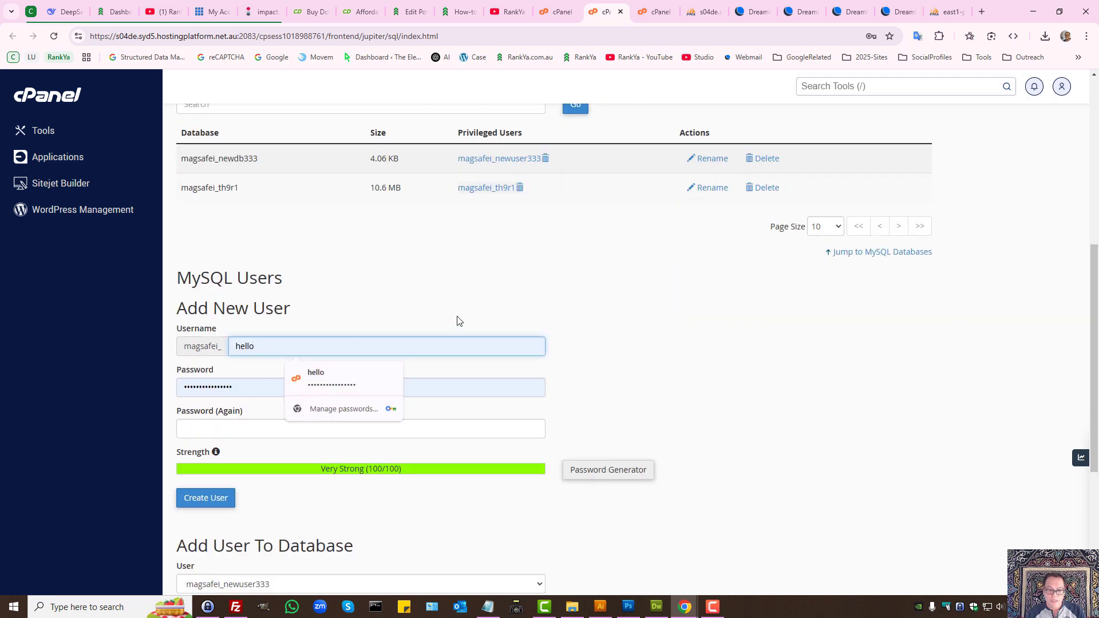
left_click(534, 392)
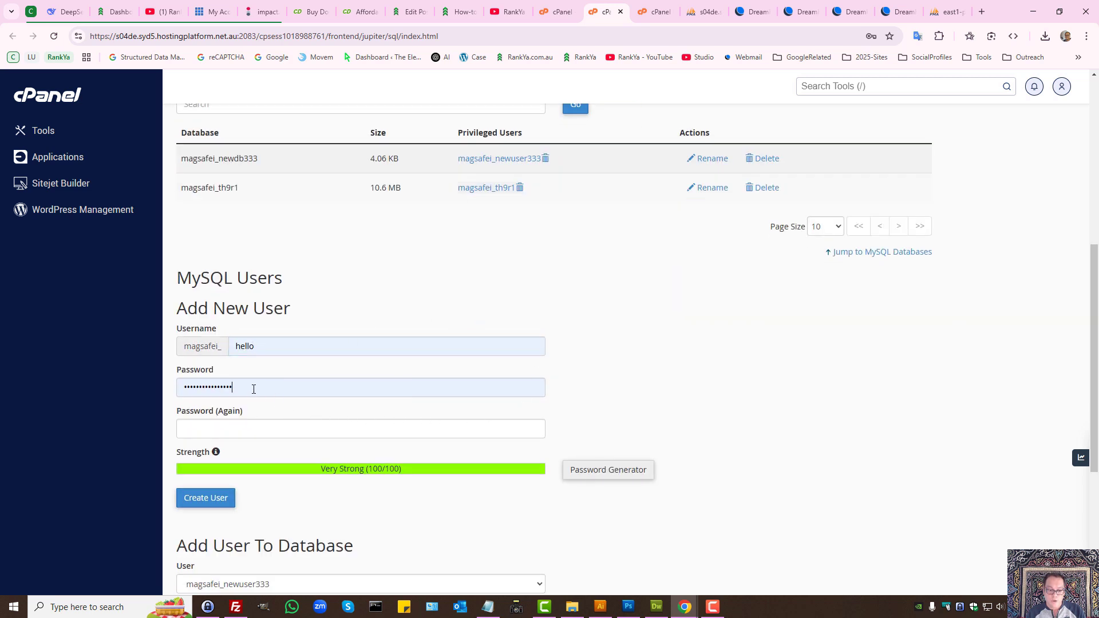
Step: Try the Password Generator, overwriting its generated password, then cancel it
left_click(284, 383)
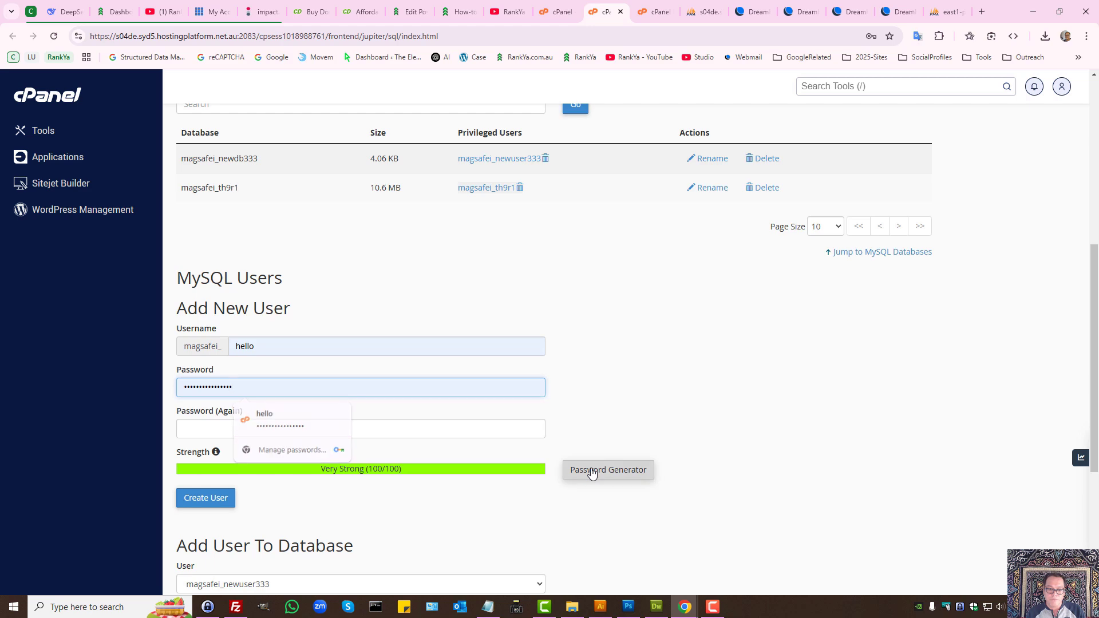
left_click(592, 473)
left_click(477, 296)
key("ctrl+a")
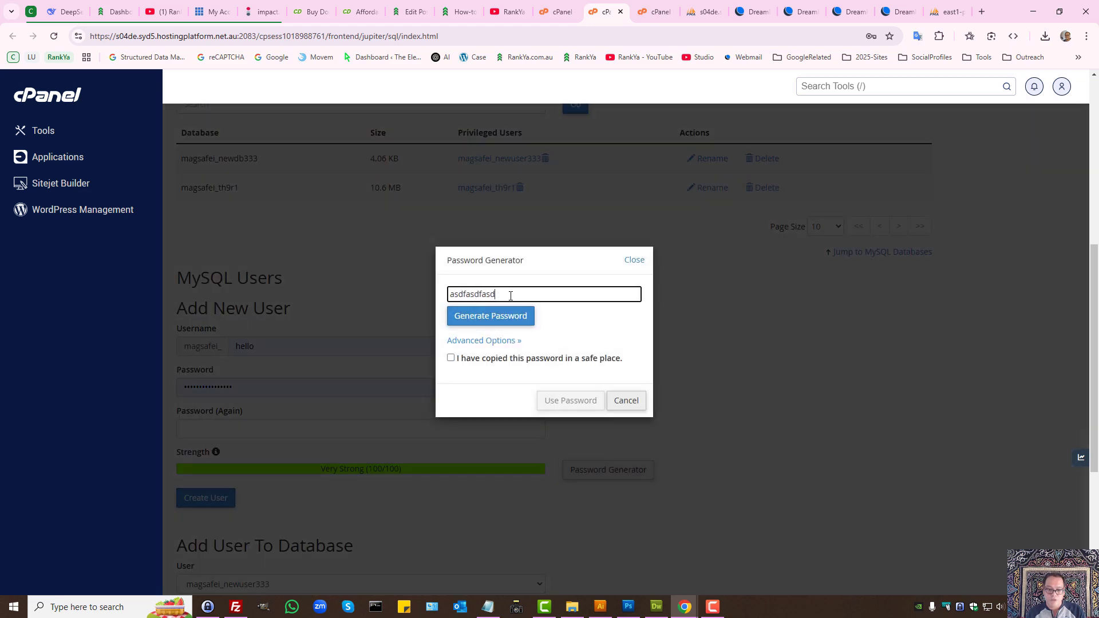
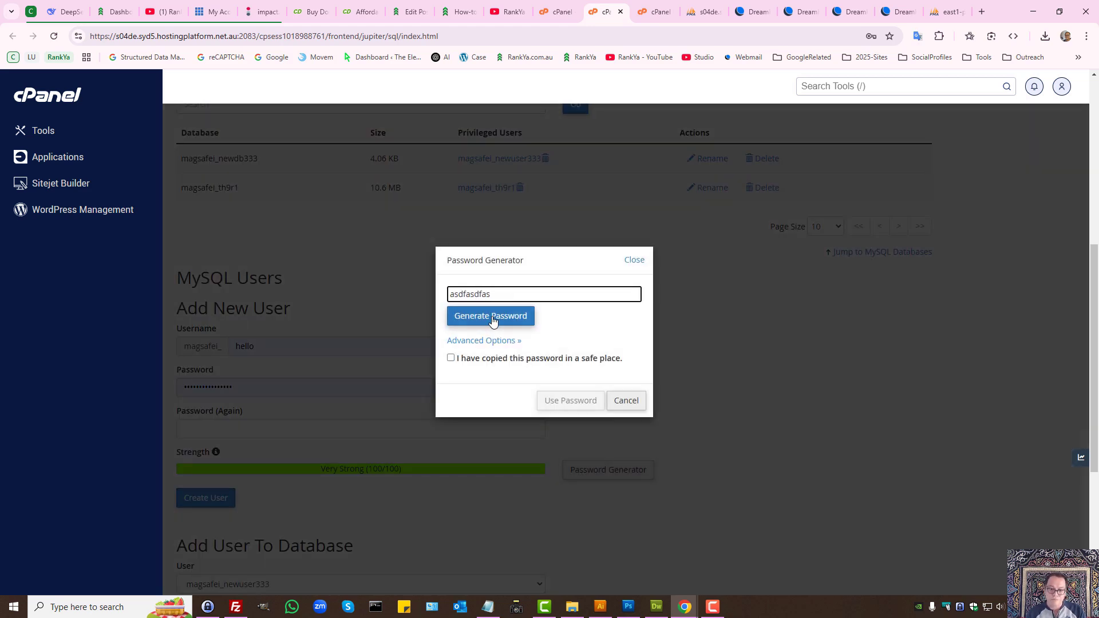
left_click(493, 317)
triple_click(475, 289)
left_click(475, 292)
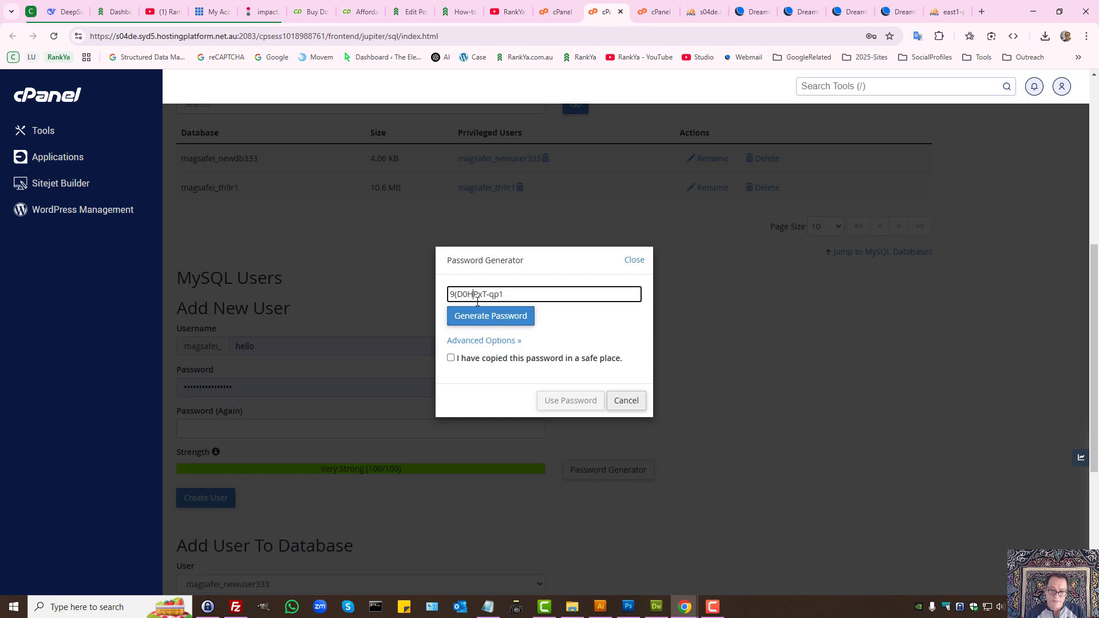
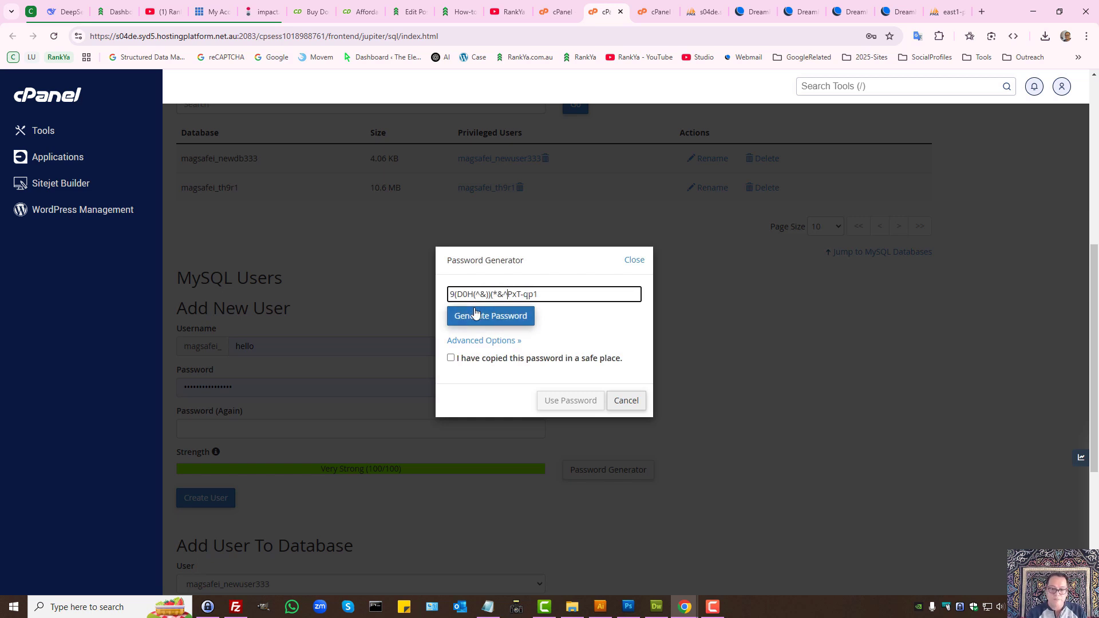
left_click(619, 400)
Step: Show the privileged user's Manage User Privileges page on magsafei_newdb333, with ALL PRIVILEGES ticked
scroll(660, 440, "down", 3)
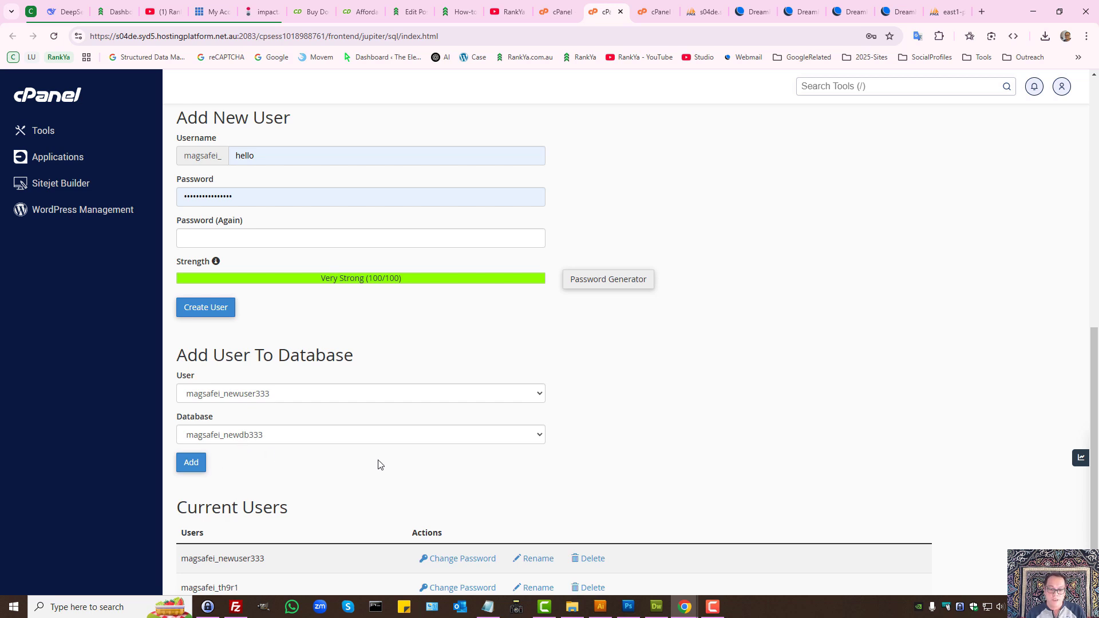
scroll(399, 461, "down", 2)
scroll(356, 467, "up", 10)
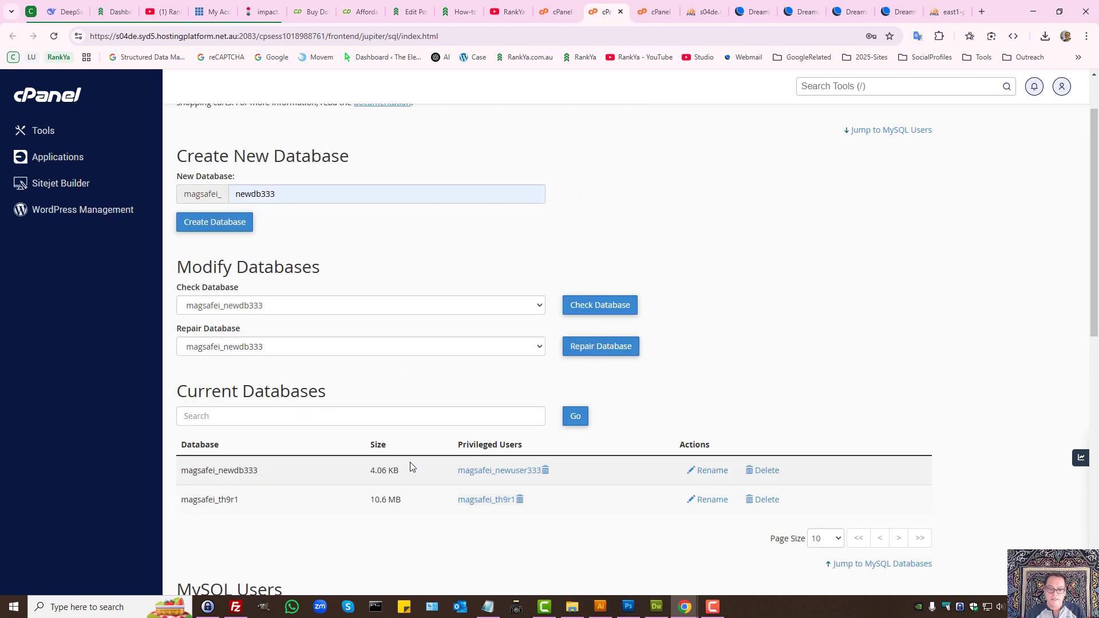
left_click(479, 471)
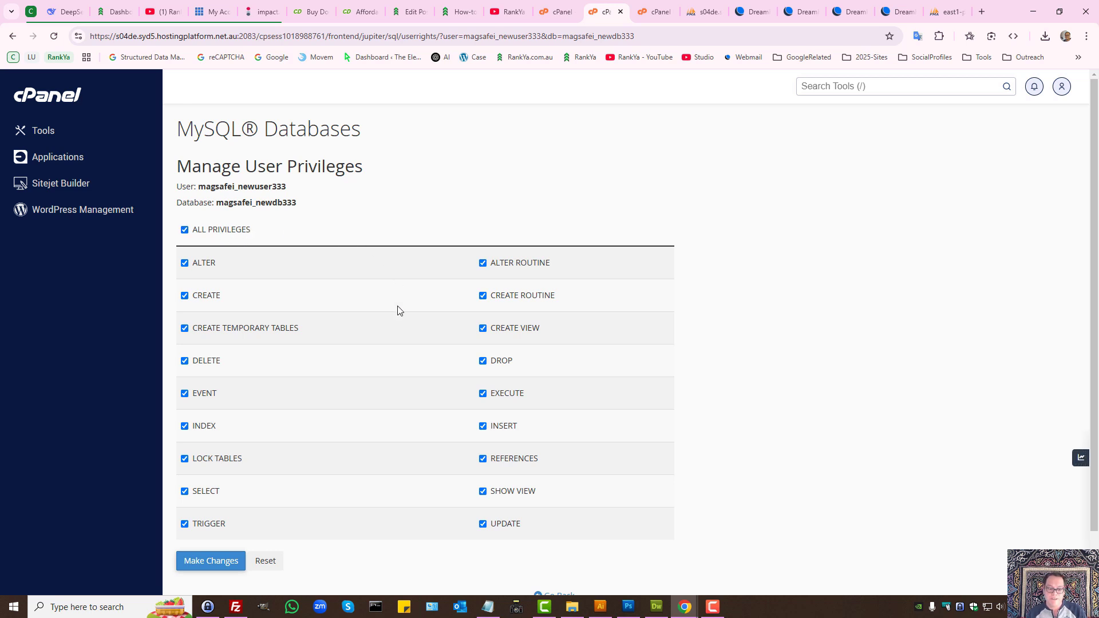
Step: Select the magsafei_newdb333 database name and its user name for copying
double_click(256, 205)
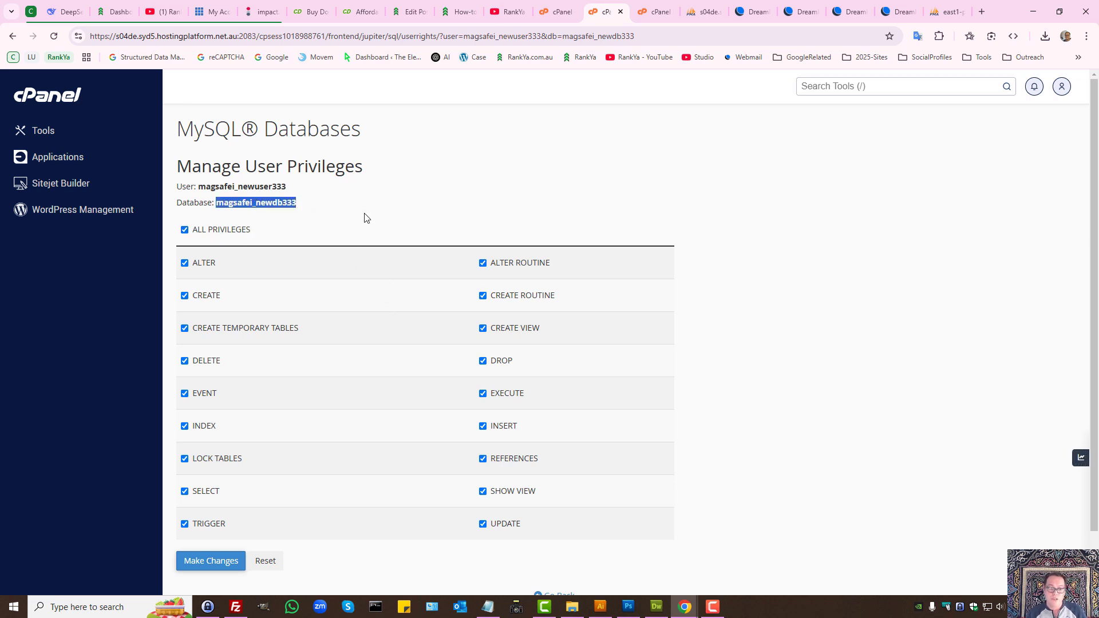
double_click(242, 187)
scroll(395, 367, "down", 1)
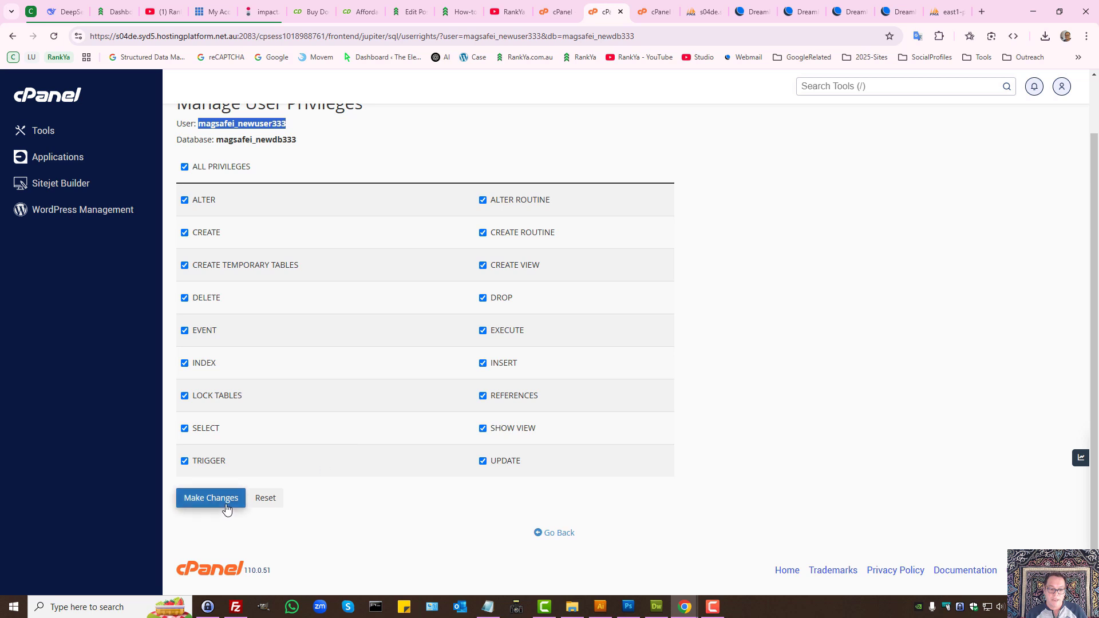
scroll(783, 253, "up", 1)
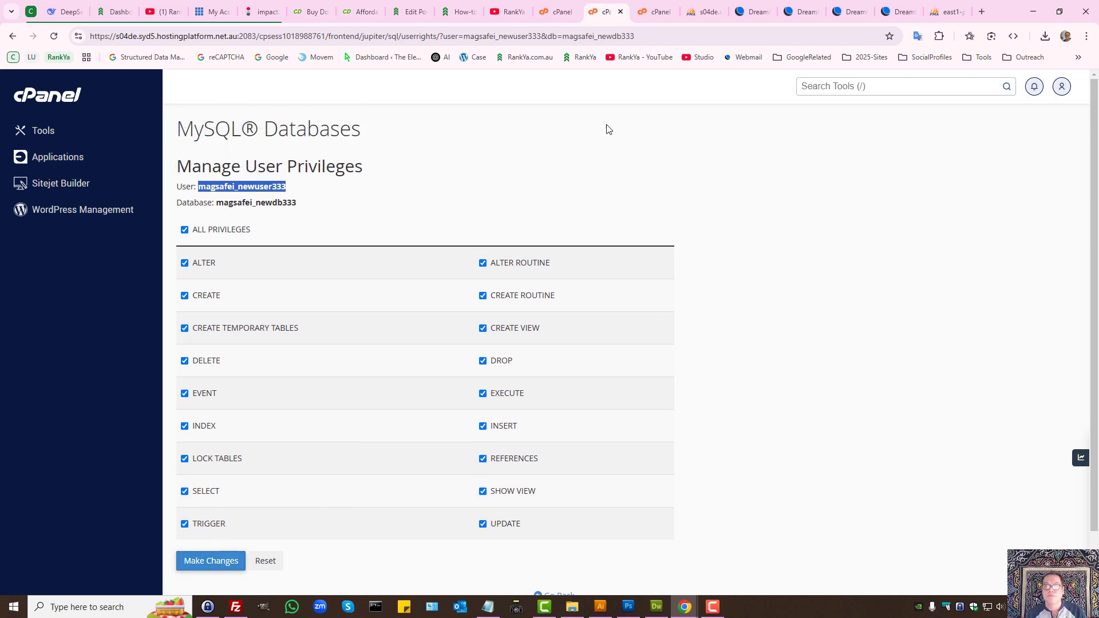
Step: Close the MySQL Databases tab and bring phpMyAdmin's import page forward
left_click(621, 13)
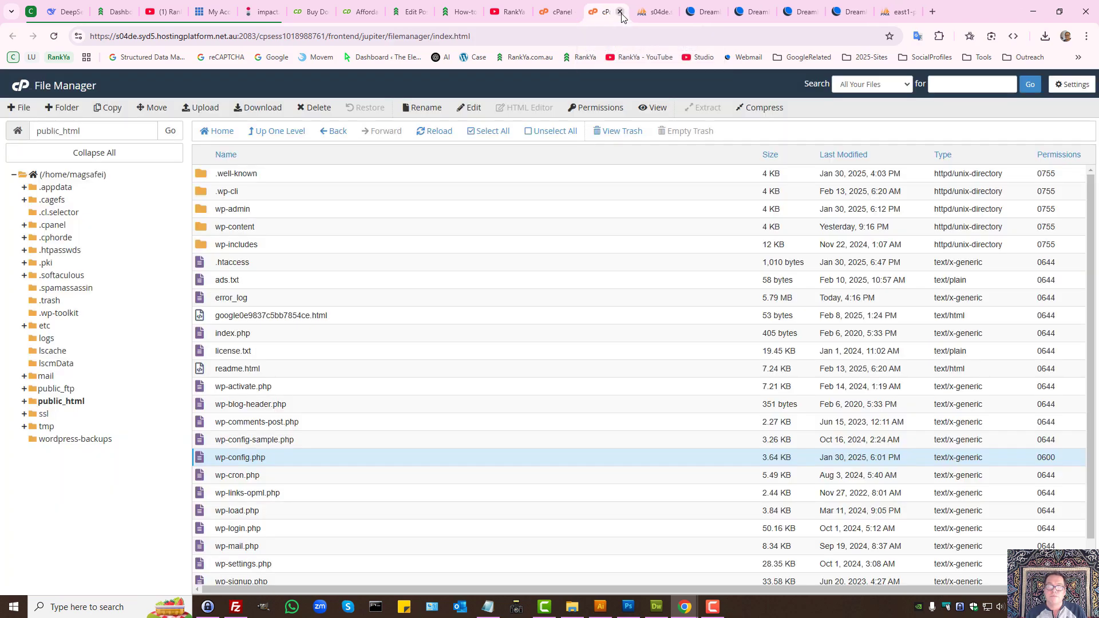
left_click(670, 7)
scroll(575, 270, "up", 3)
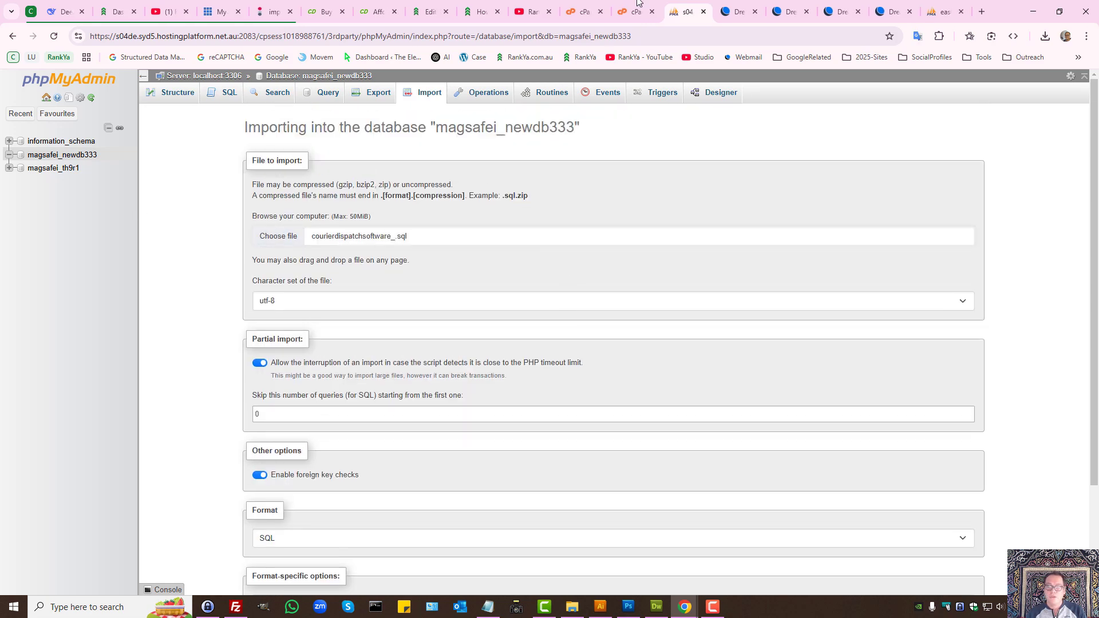
Step: Open phpMyAdmin from cPanel and go to magsafei_newdb333's Import page
left_click(636, 11)
left_click(584, 12)
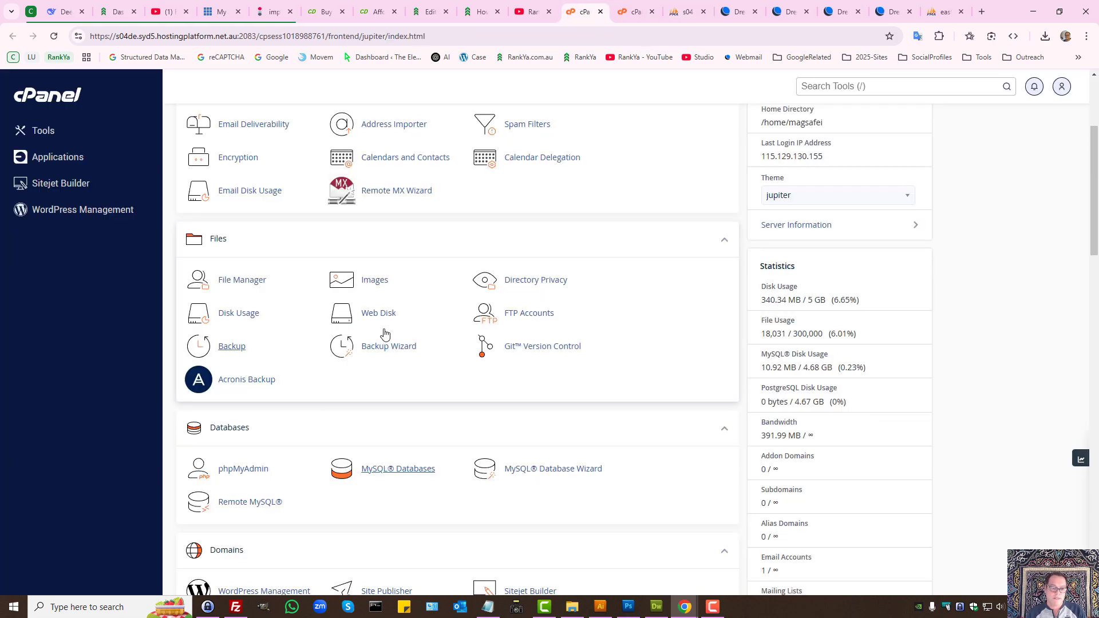
left_click(262, 470)
left_click(605, 7)
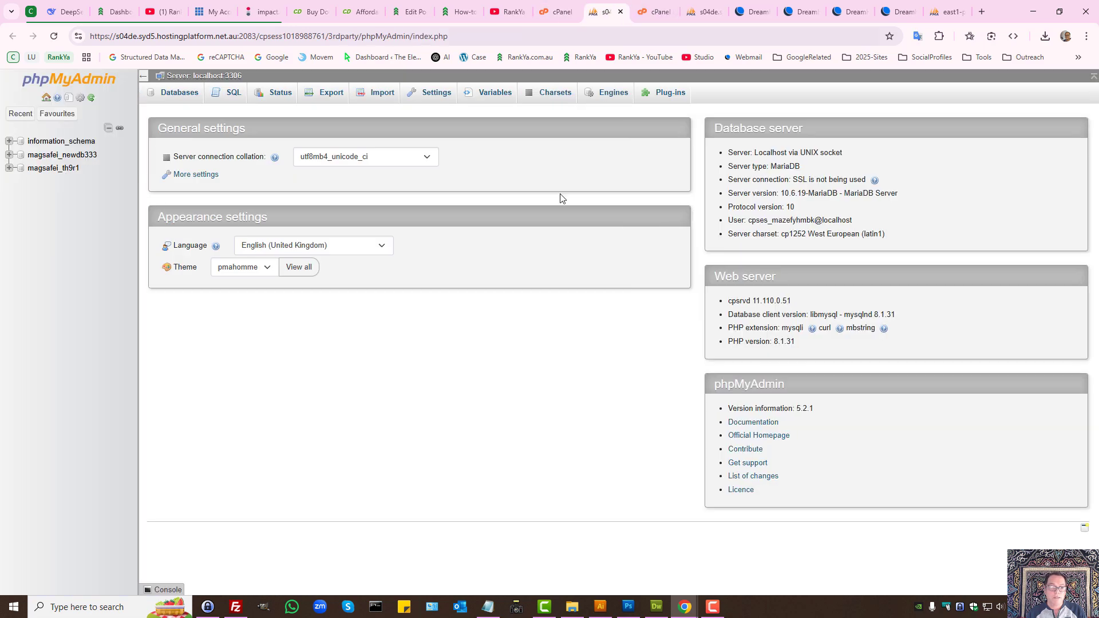
left_click(63, 155)
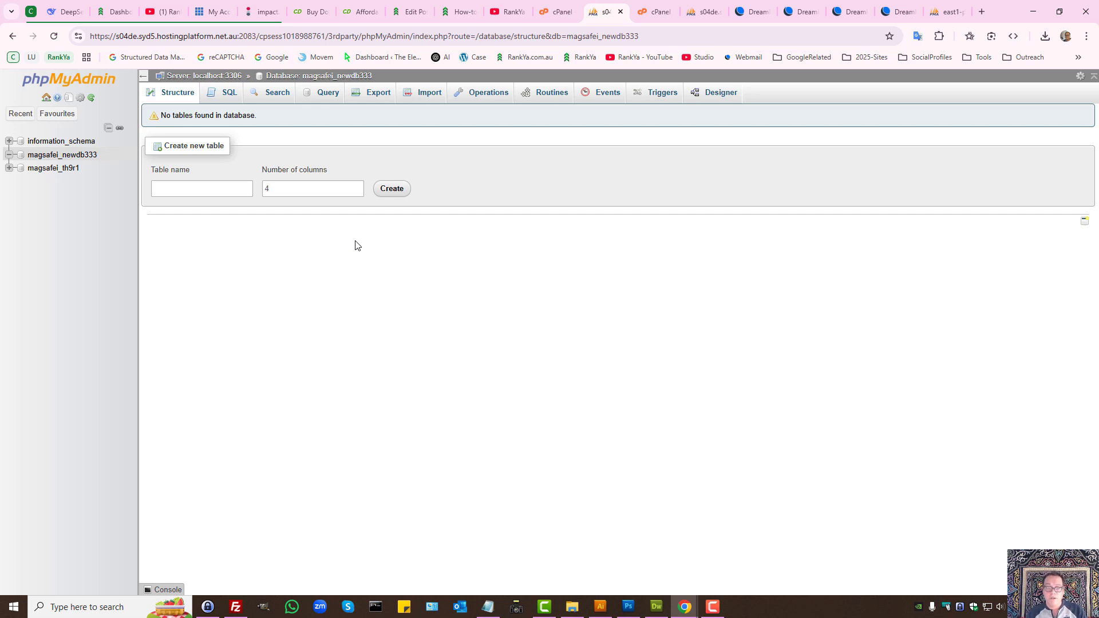
left_click(424, 95)
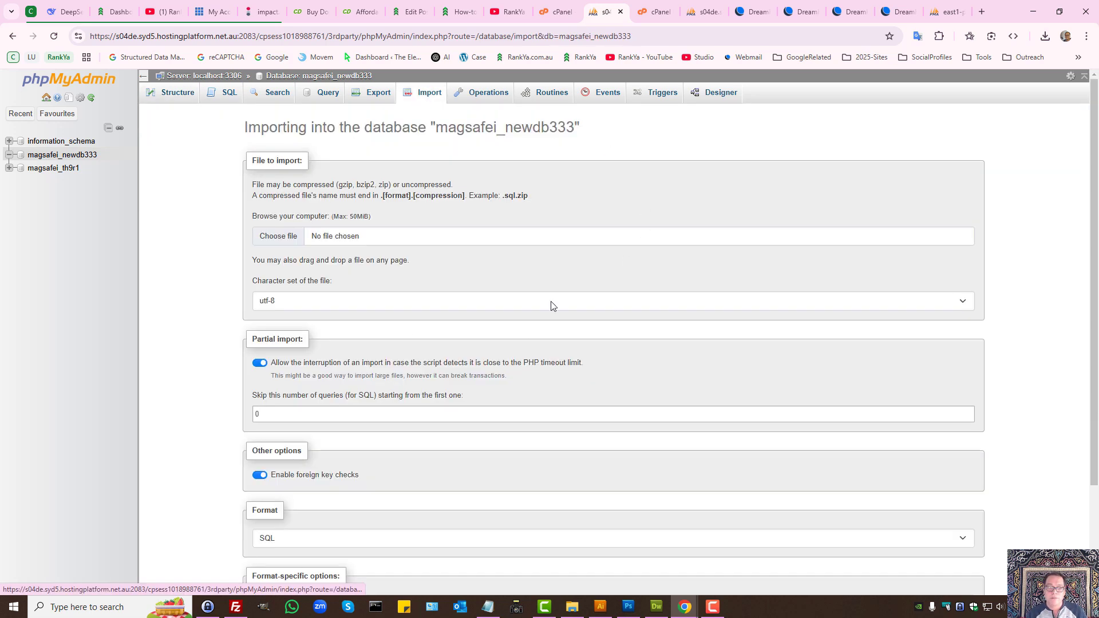
Step: Choose courierdispatchsoftware_.sql for import, then return to cPanel and open File Manager
left_click(276, 237)
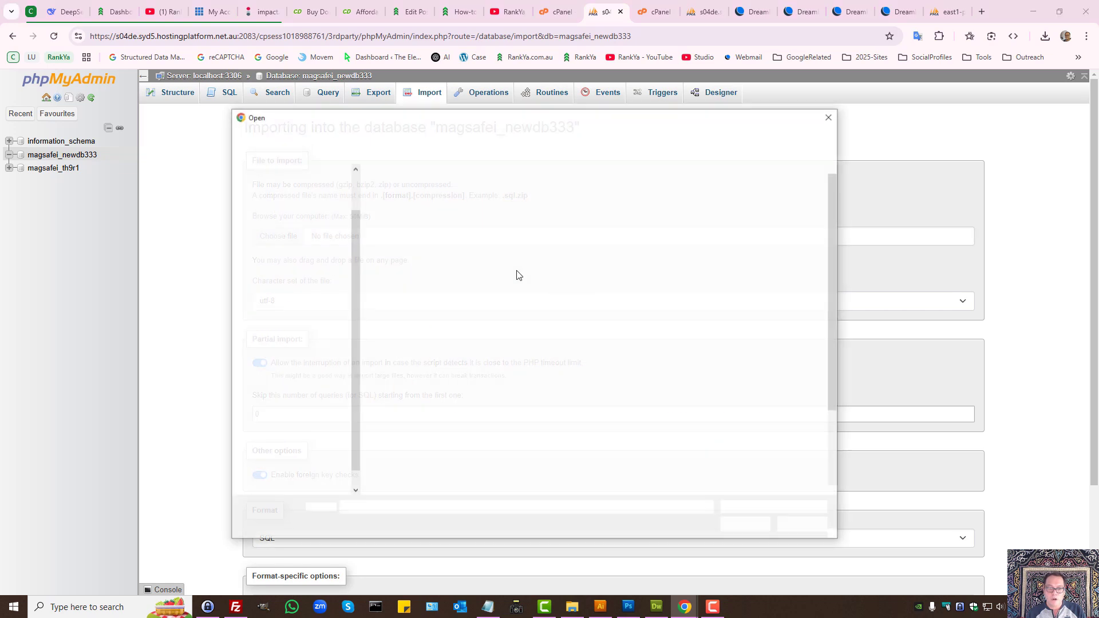
left_click(684, 380)
left_click(747, 525)
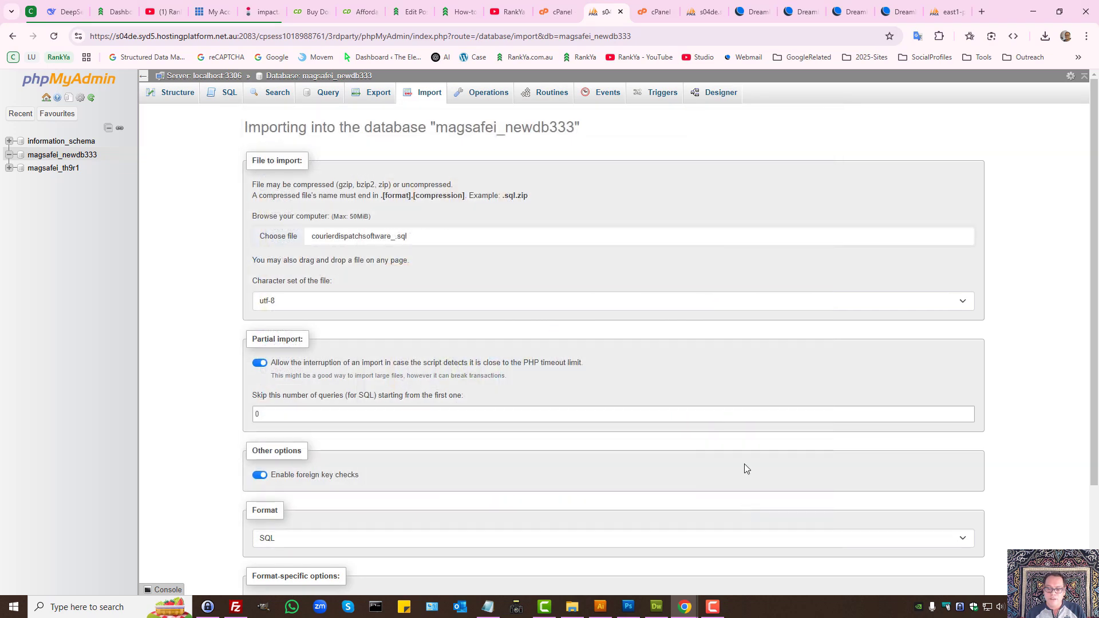
scroll(246, 353, "down", 2)
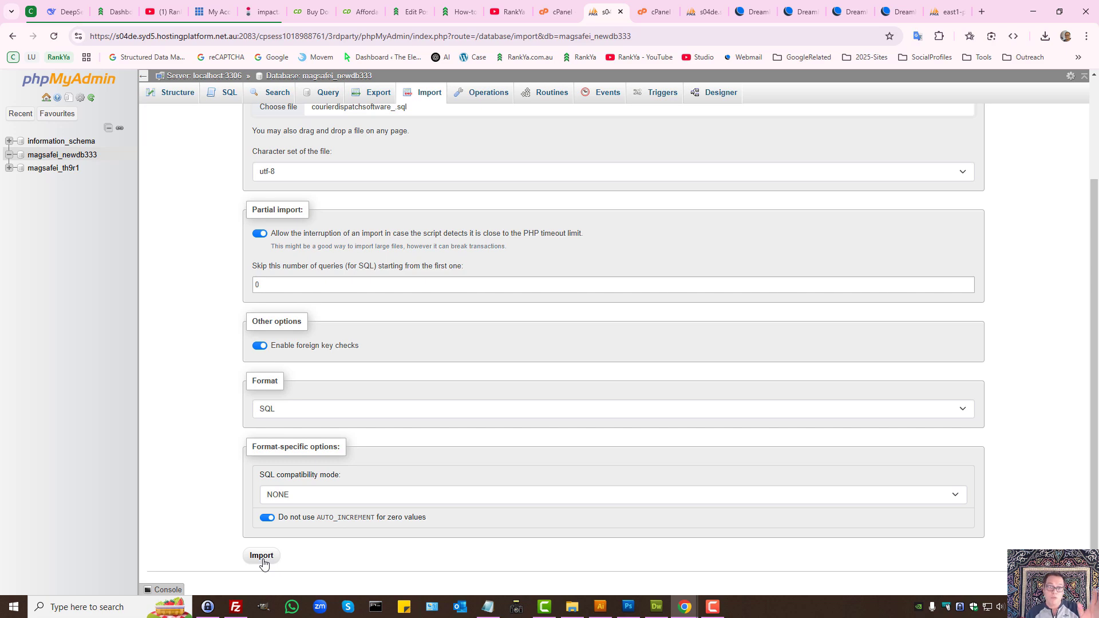
left_click(564, 9)
left_click(234, 281)
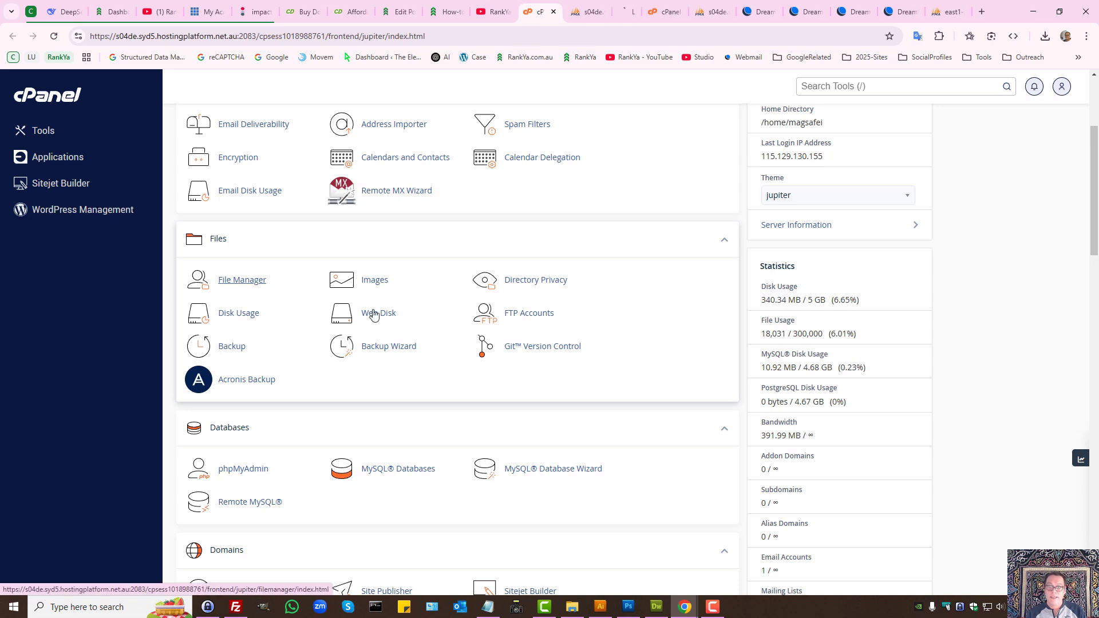
Step: Bring File Manager forward and expand public_html to list wp-config.php and wp-content
left_click(254, 291)
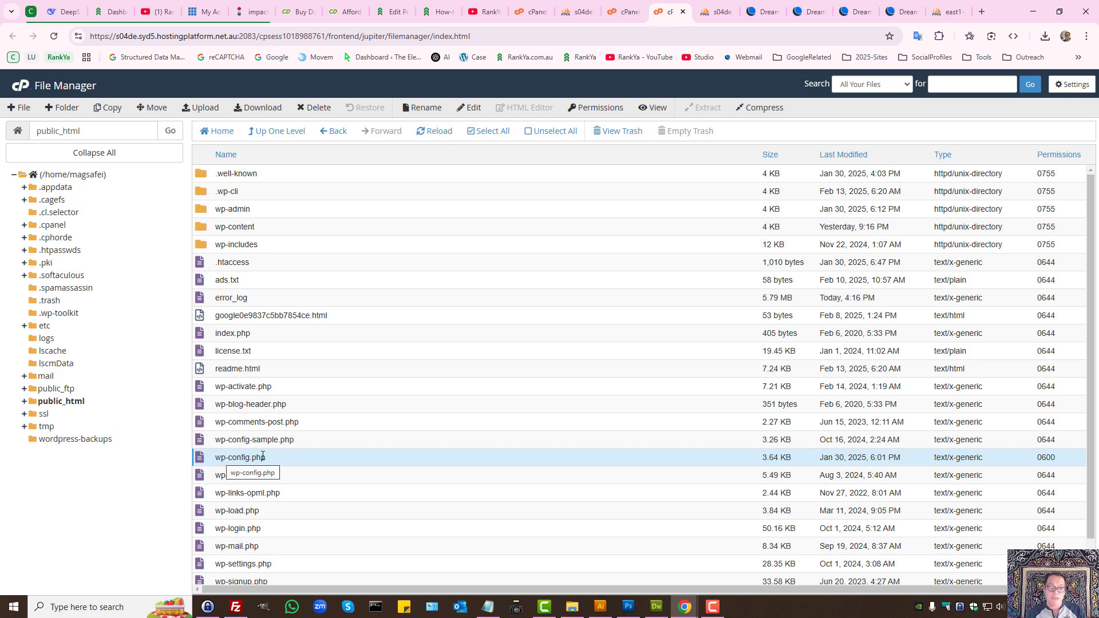
left_click(56, 403)
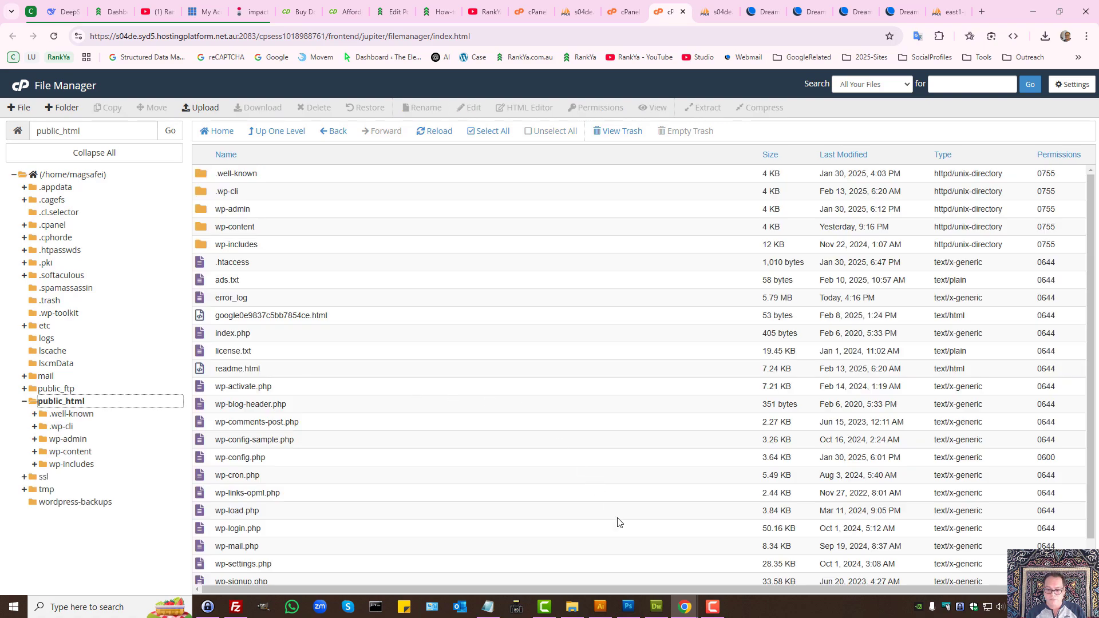
Step: In Dreamweaver's wp-config-sample.php, select the database_name_here, username_here and password_here placeholders
left_click(657, 607)
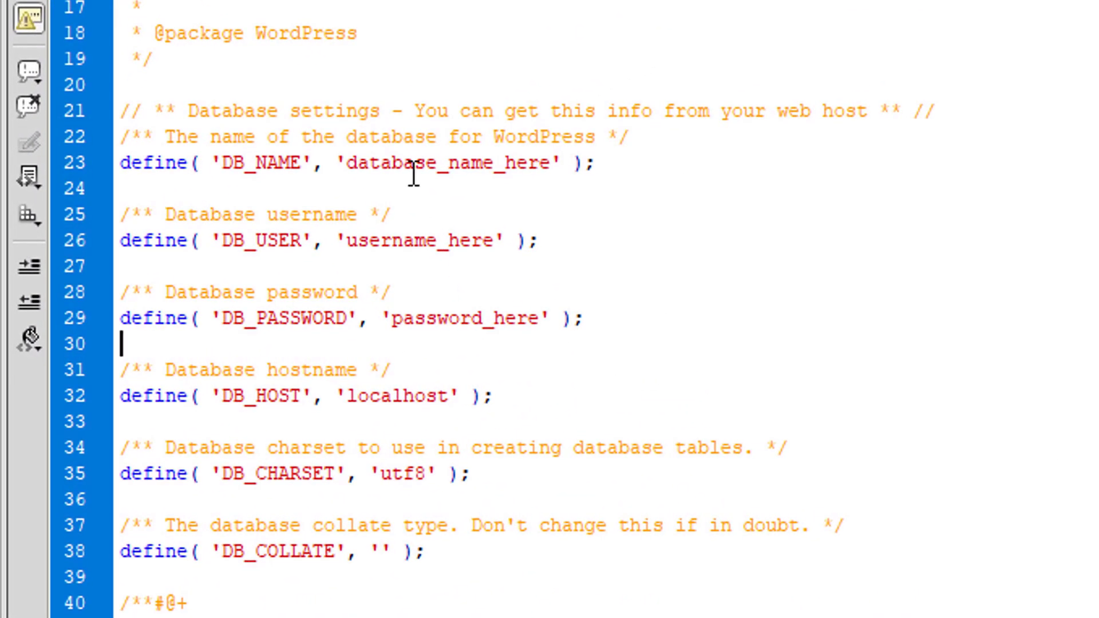
double_click(407, 164)
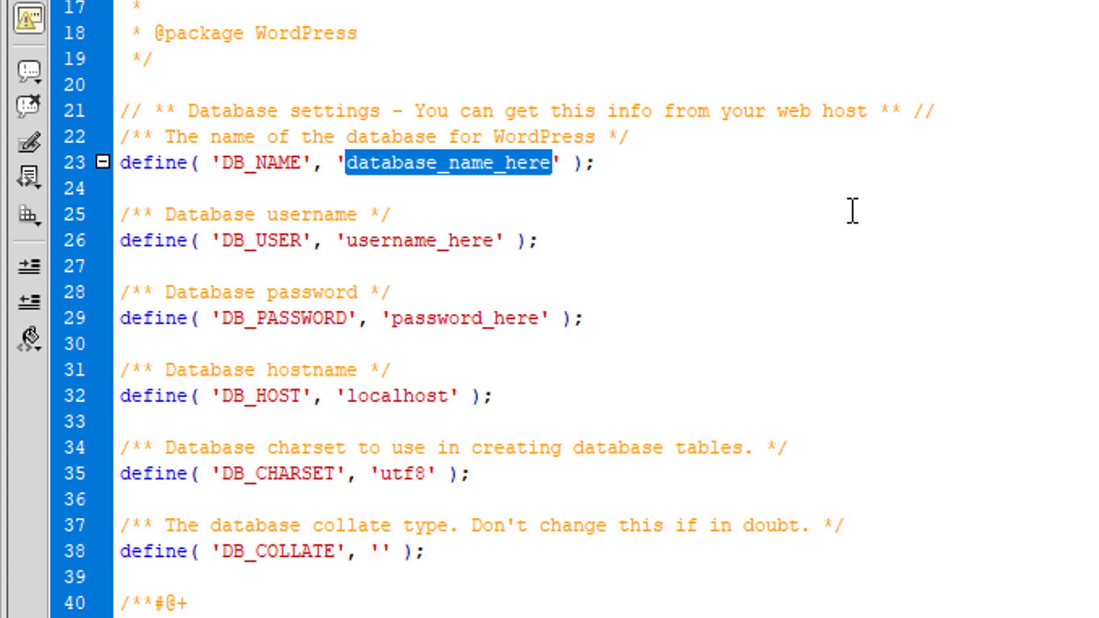
double_click(397, 239)
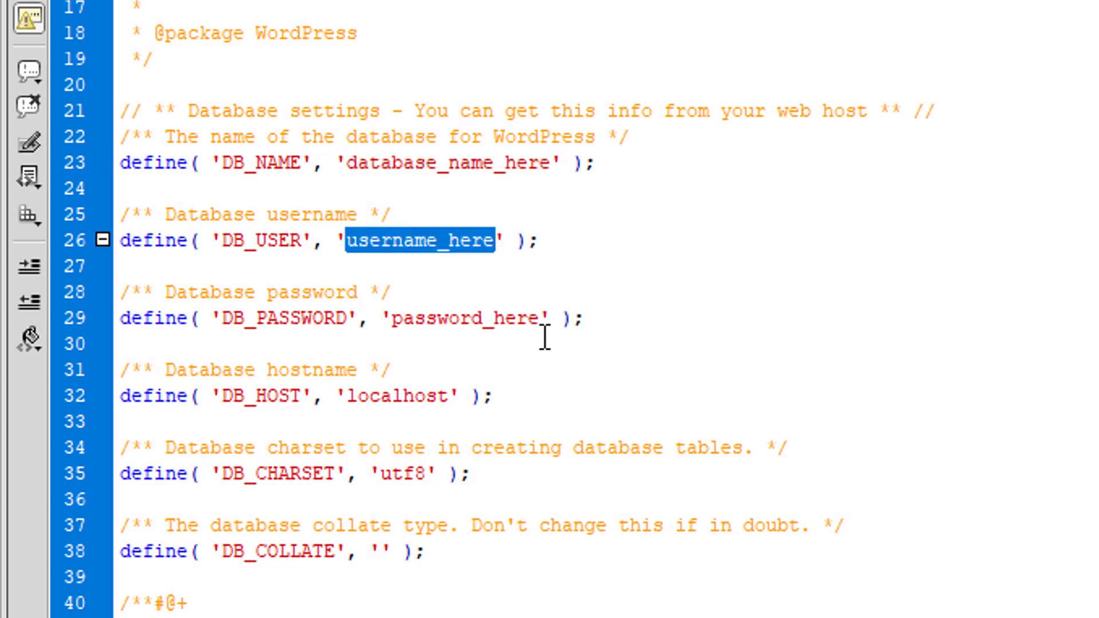
double_click(437, 314)
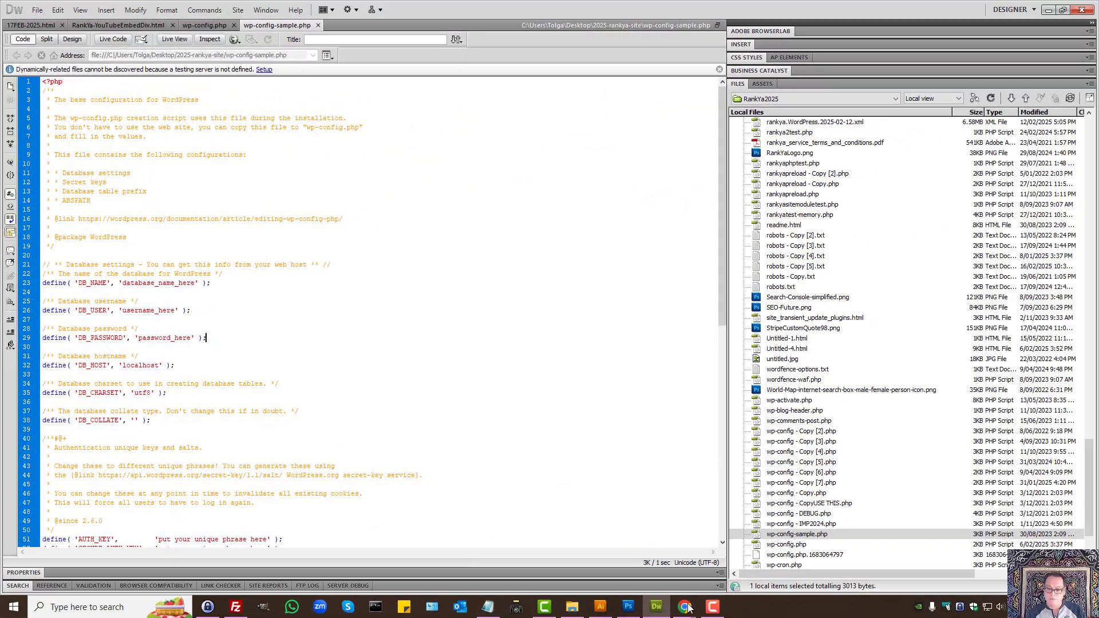
Step: Close cPanel's MySQL Databases page and move on to the DreamHost Control Panel tab
mouse_move(684, 607)
left_click(619, 550)
left_click(553, 11)
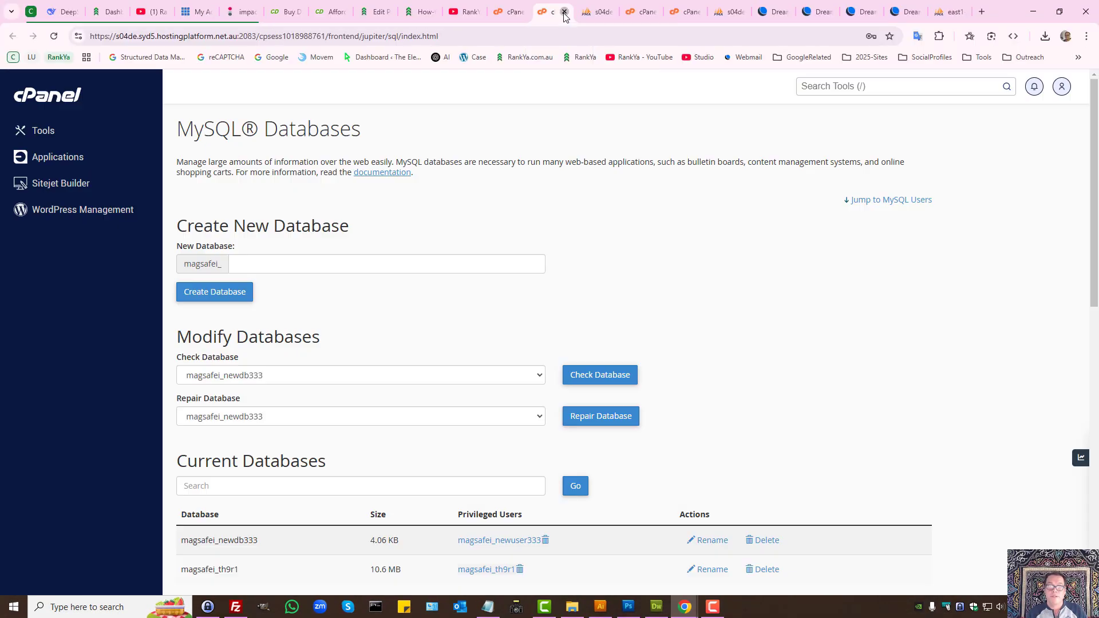
left_click(564, 12)
left_click(554, 11)
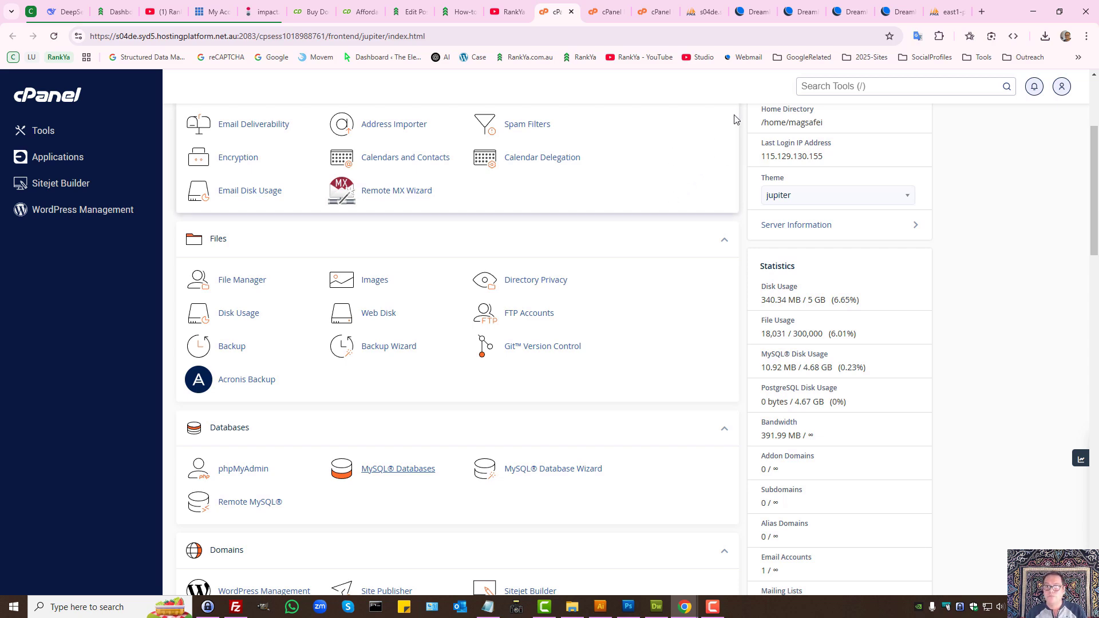
left_click(753, 11)
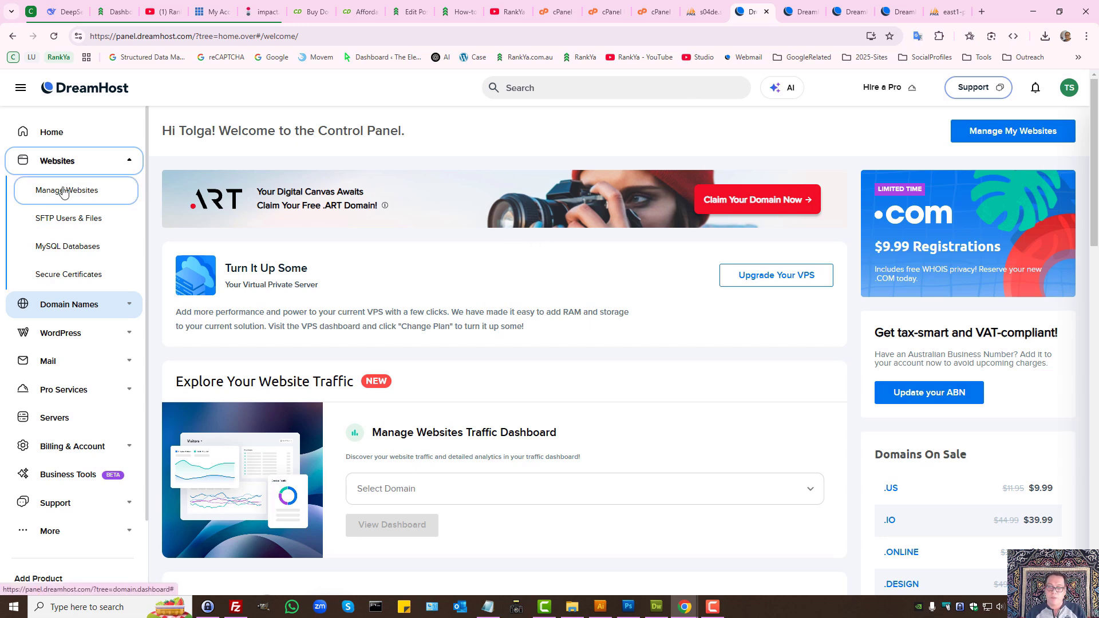
Step: Open courierdispatchsoftware.co.uk's DNS settings in DreamHost Panel
left_click(804, 10)
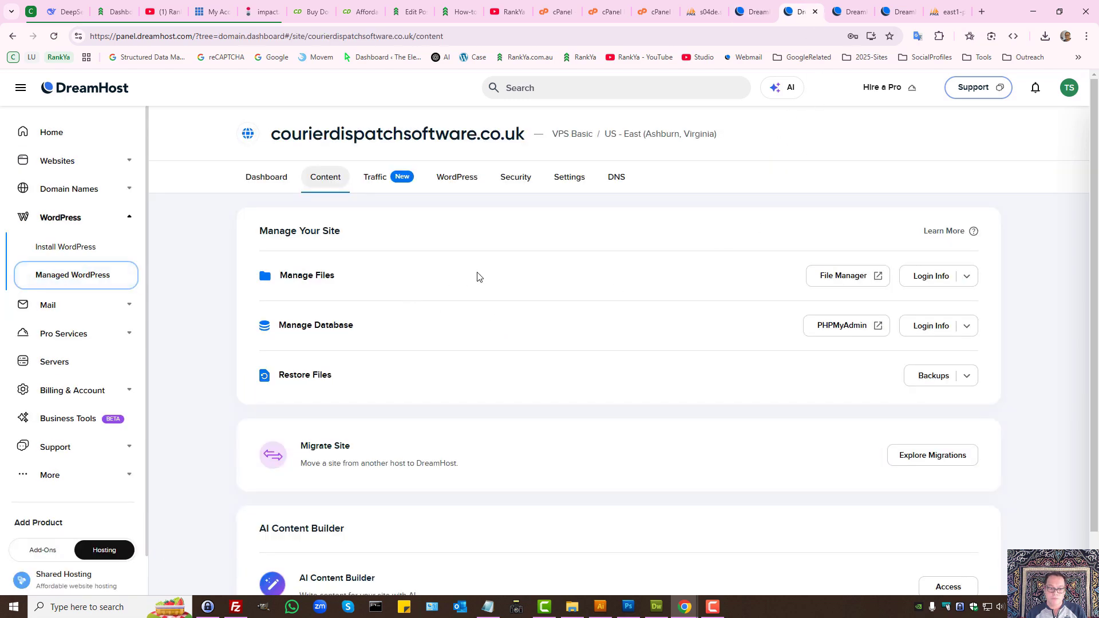
scroll(507, 315, "down", 1)
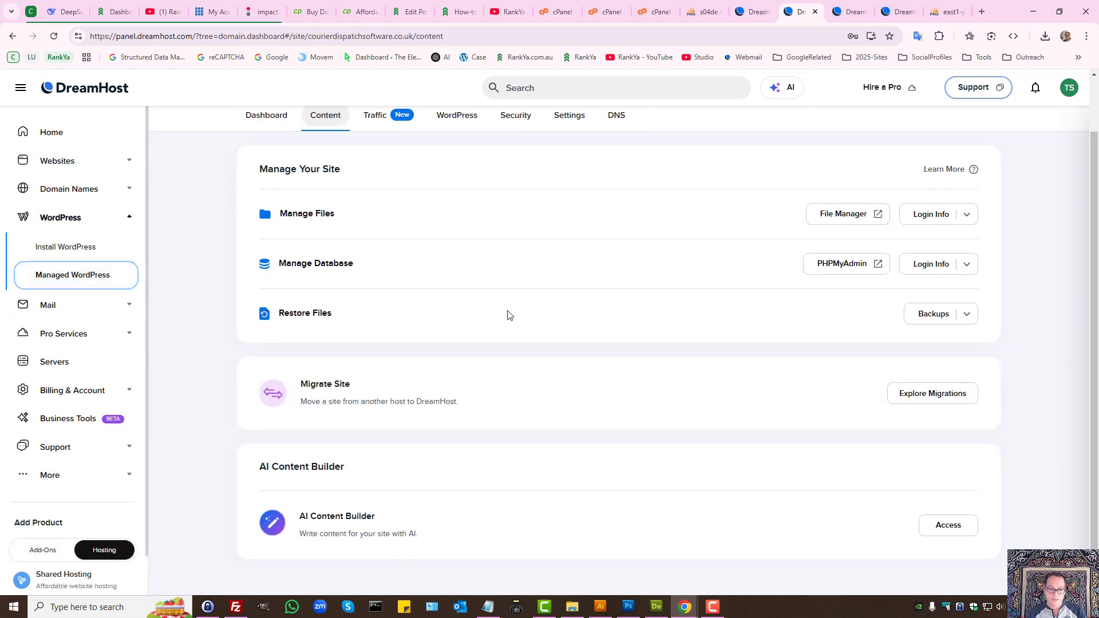
scroll(510, 314, "up", 1)
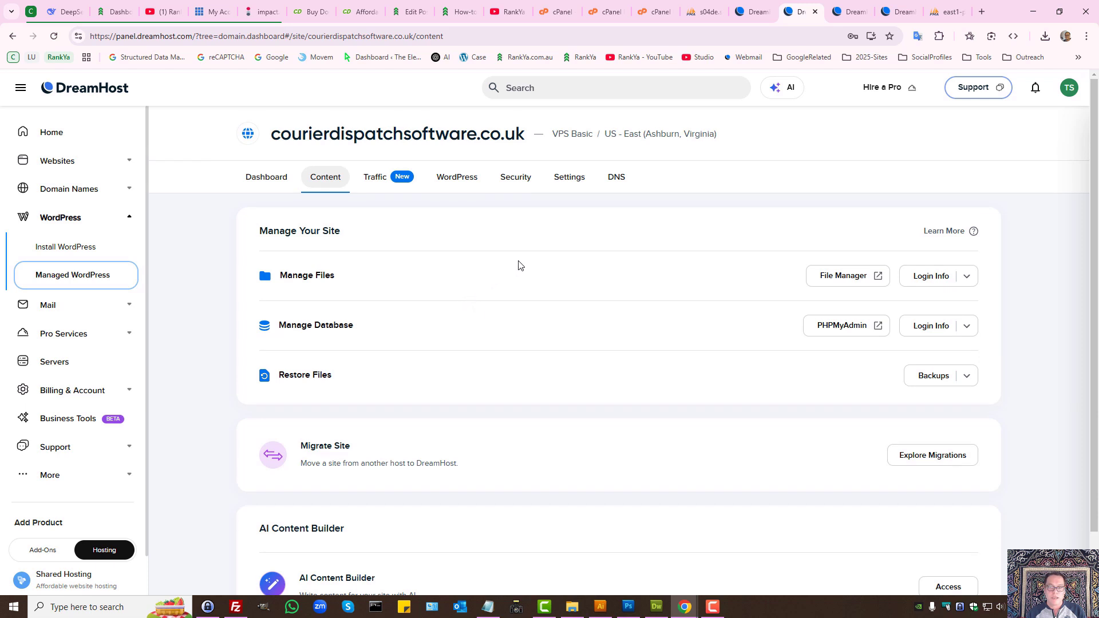
left_click(617, 177, "ctrl")
left_click(809, 7)
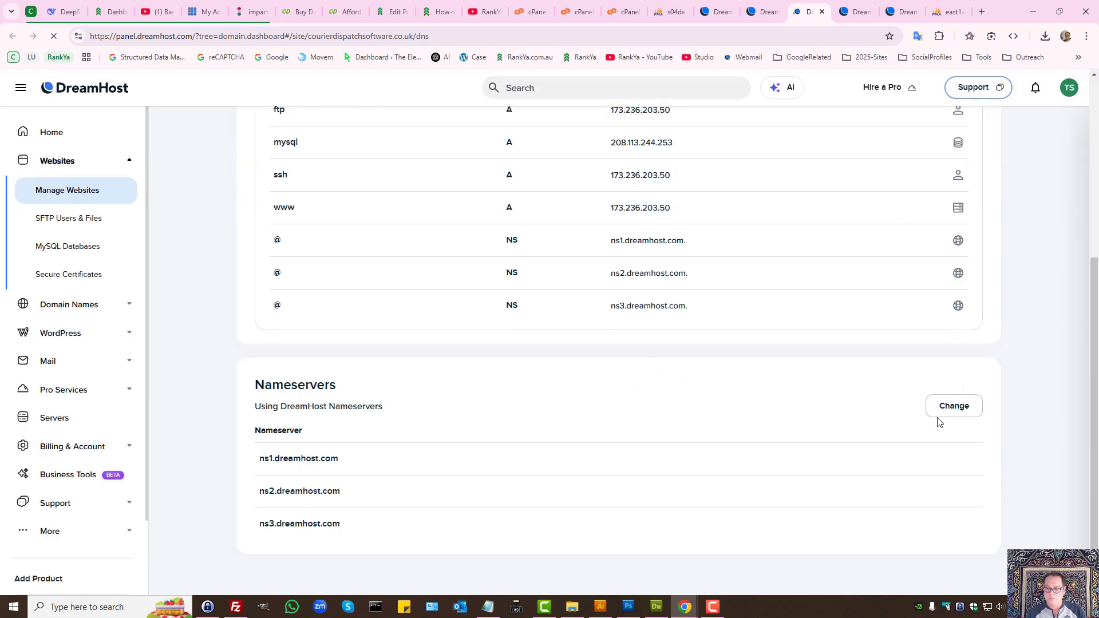
Step: Switch to custom nameservers, entering ns1.syrahost.com and a copy edited toward ns2
left_click(955, 409)
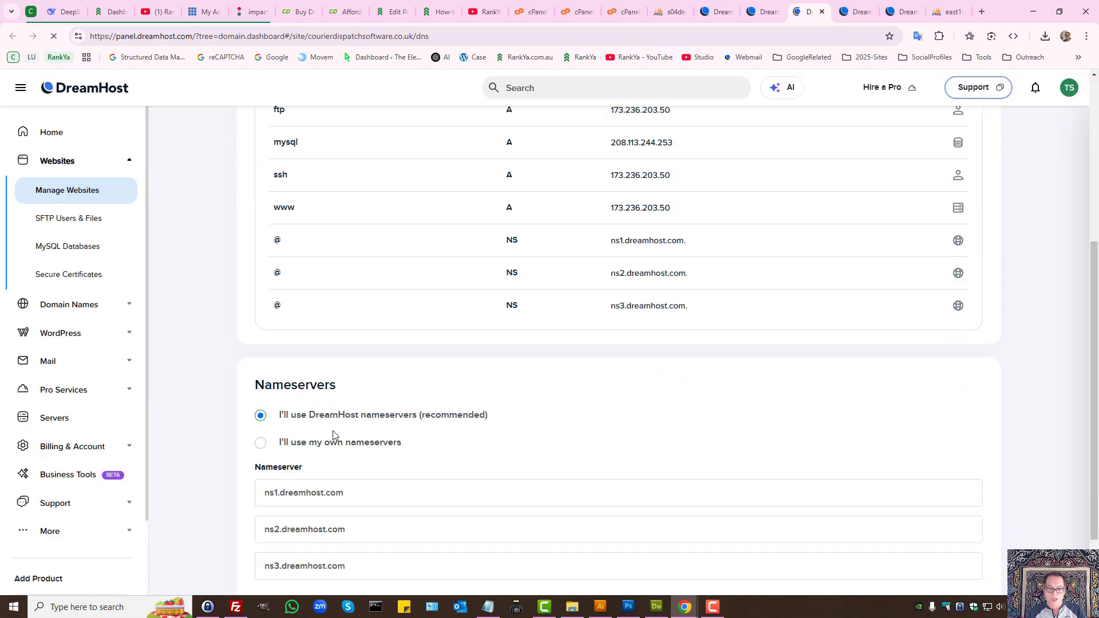
left_click(261, 444)
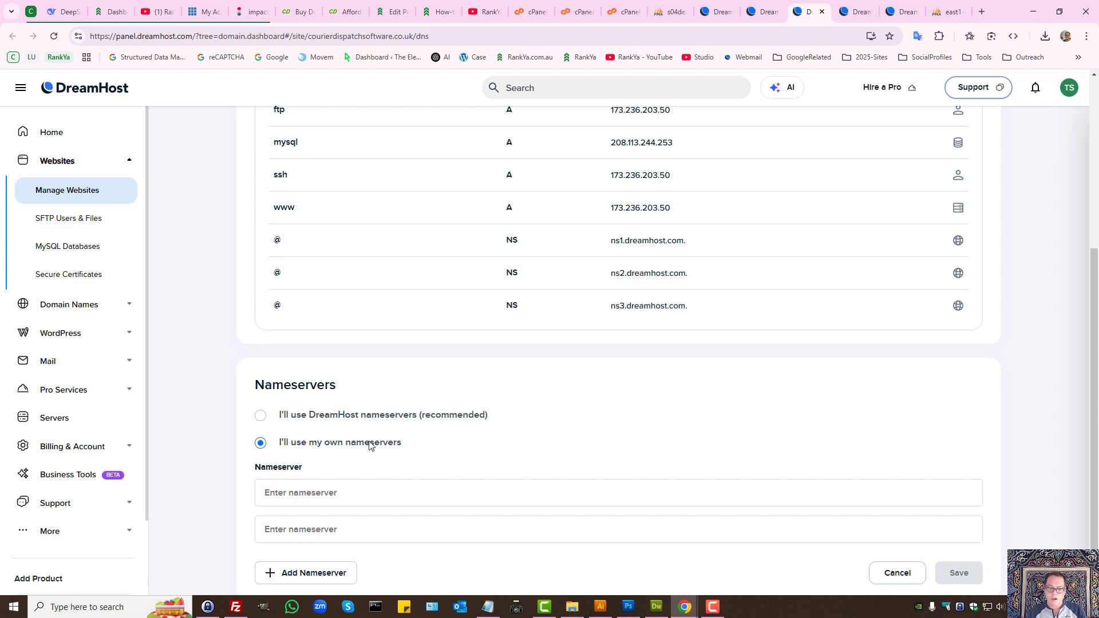
left_click(320, 497)
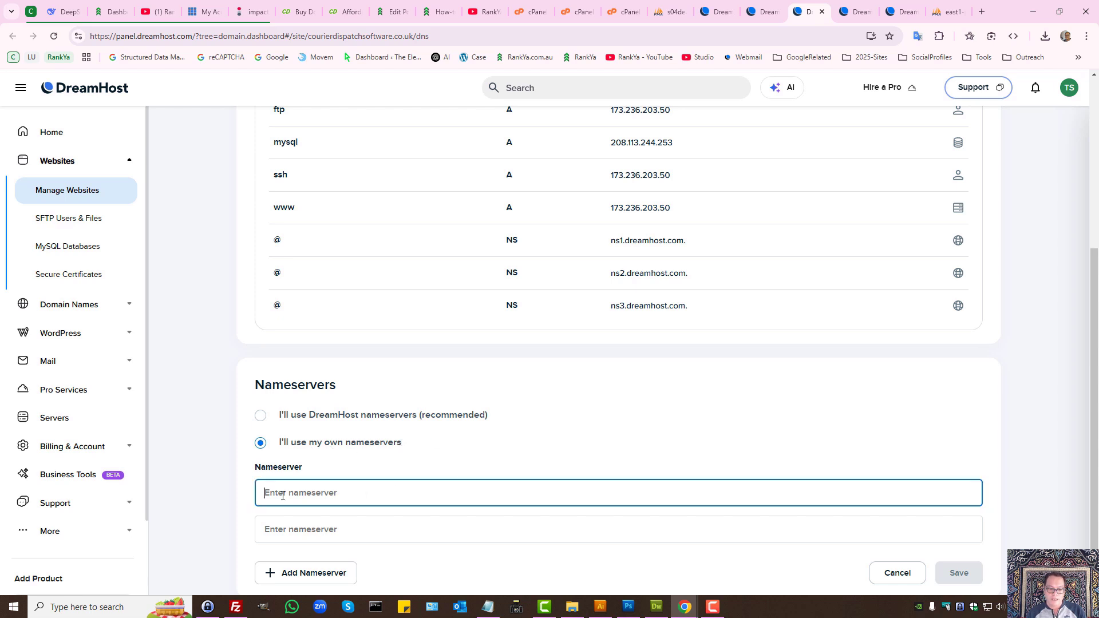
type("ns1")
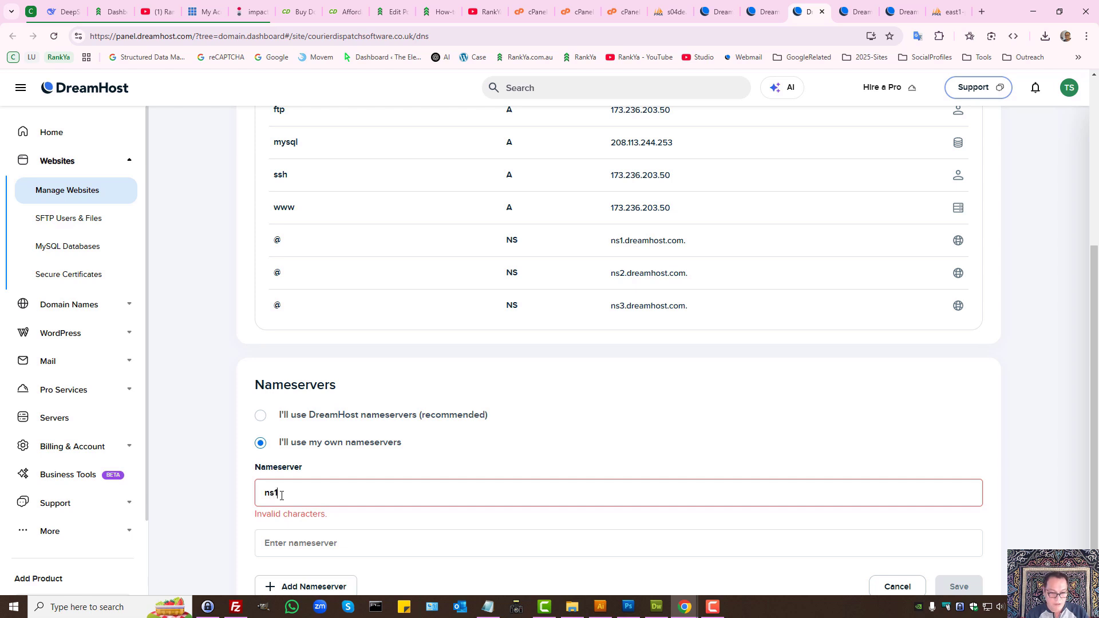
type(".syr")
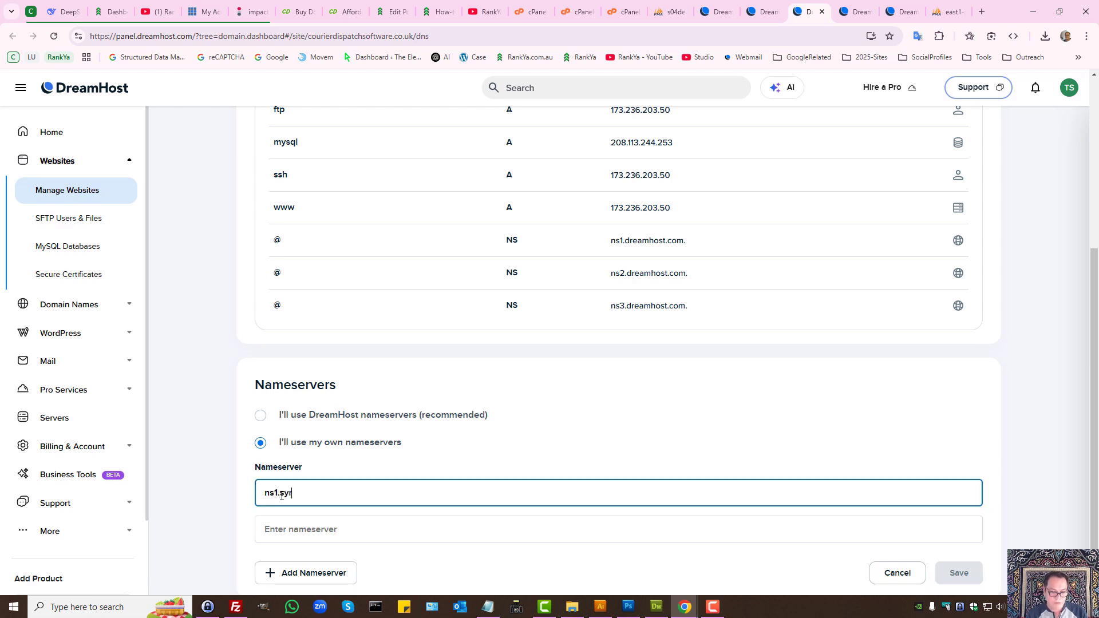
type("ahost.com")
triple_click(282, 496)
key("ctrl+c")
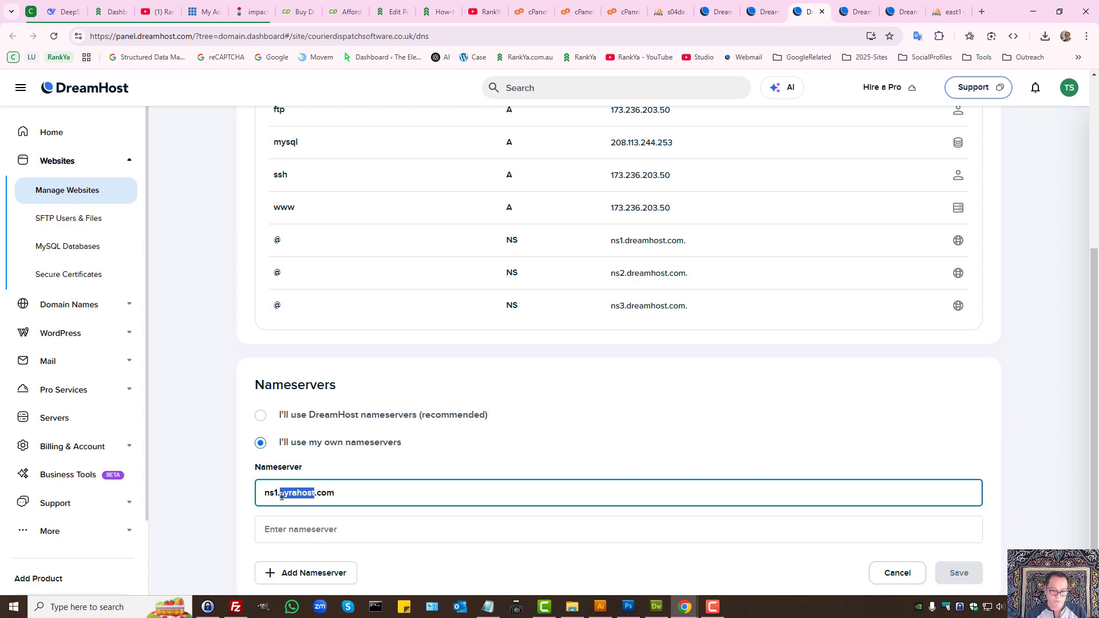
left_click(281, 537)
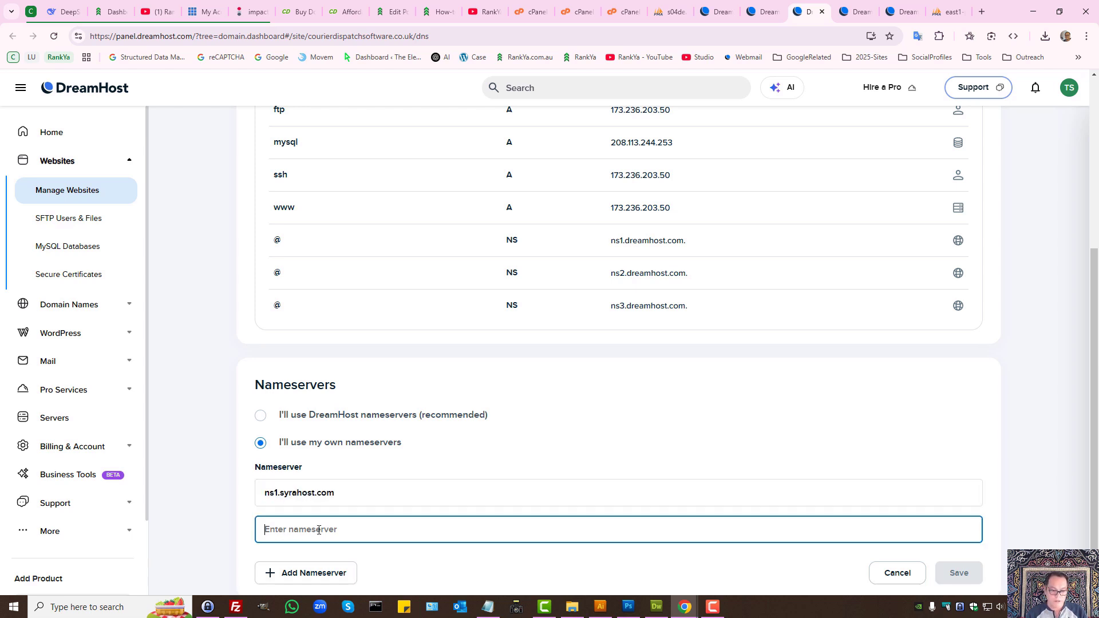
key("ctrl+v")
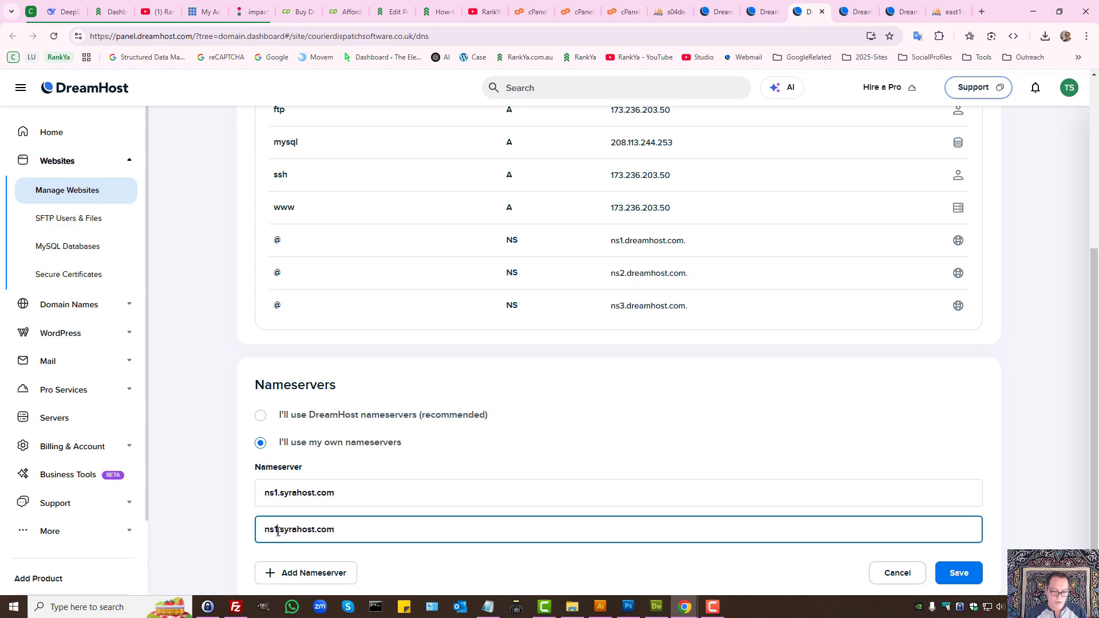
left_click(275, 530)
key("BackSpace")
Step: Complete ns2.syrahost.com, then scroll RankYa's tutorial to the two A Records step
type("2")
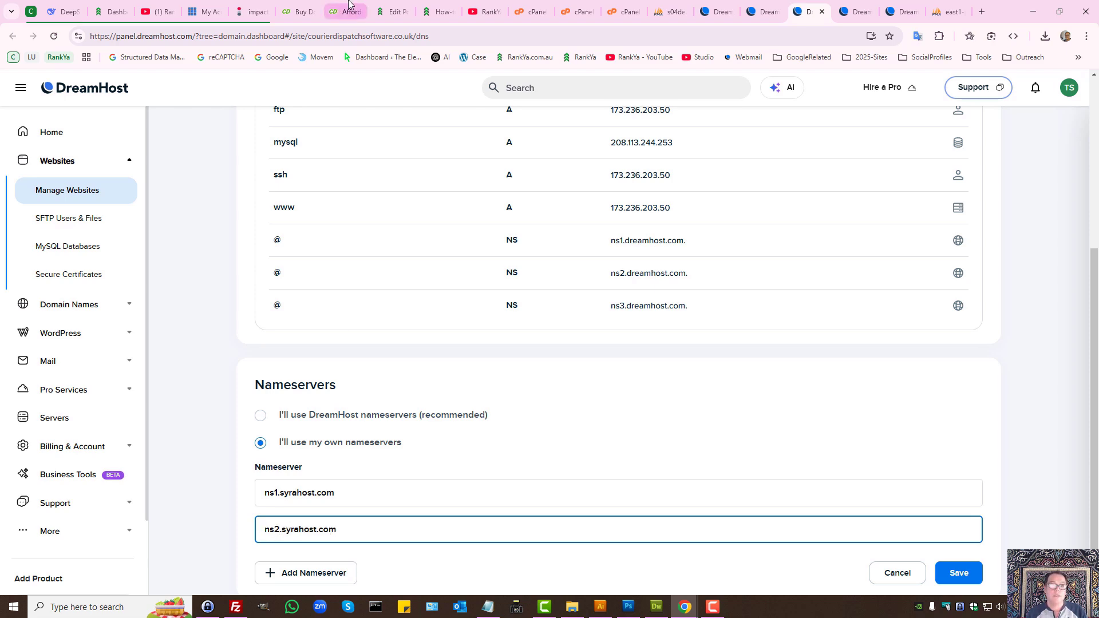
left_click(440, 11)
scroll(548, 328, "up", 15)
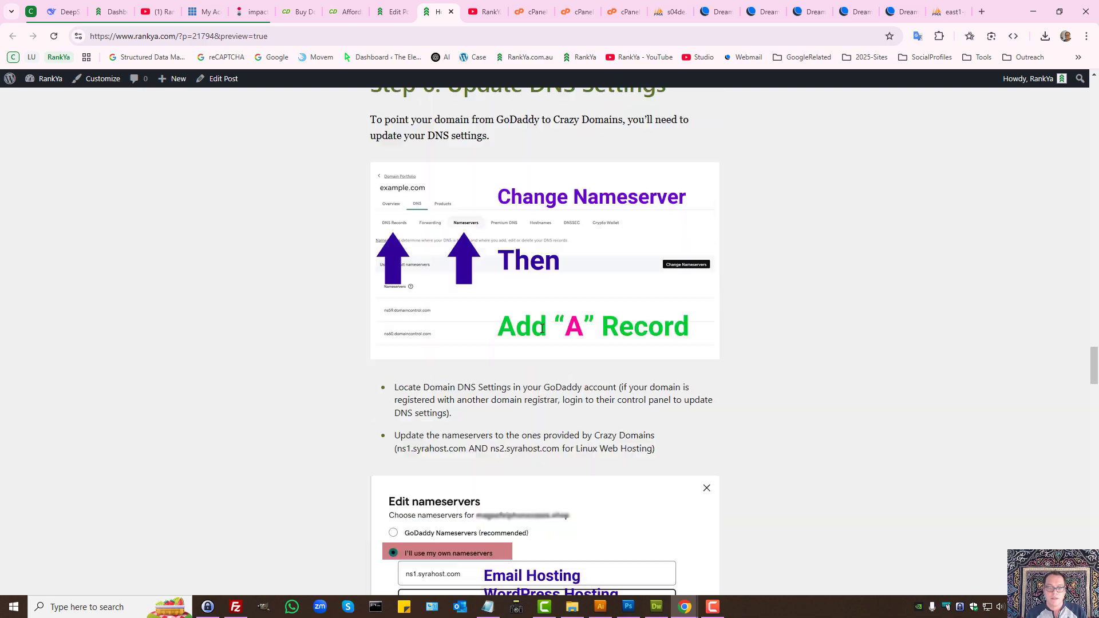
scroll(543, 328, "up", 20)
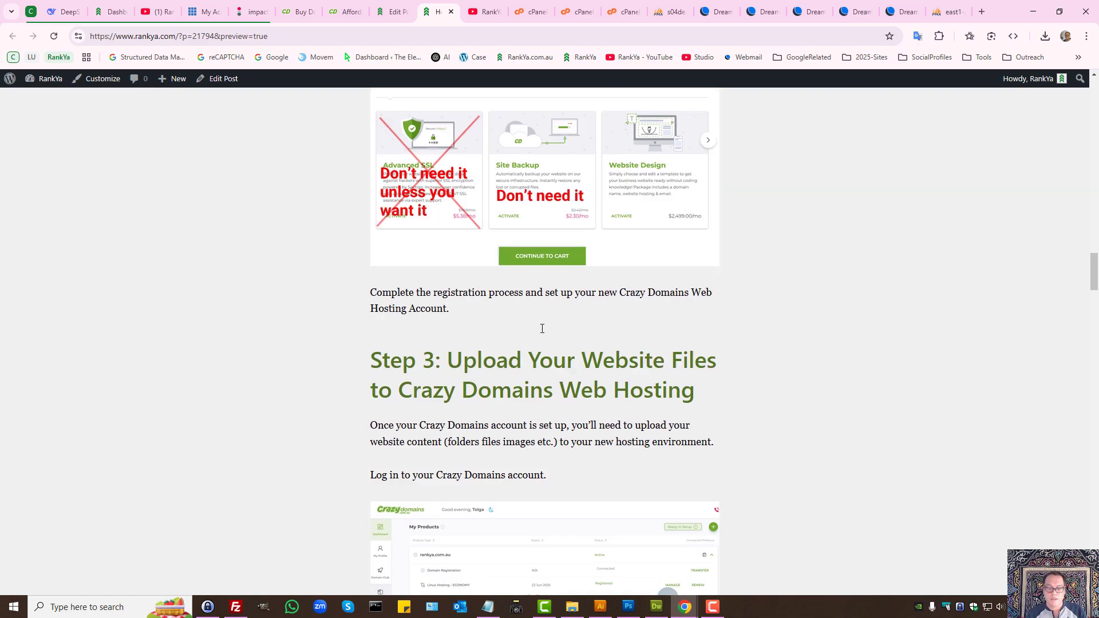
scroll(542, 328, "down", 20)
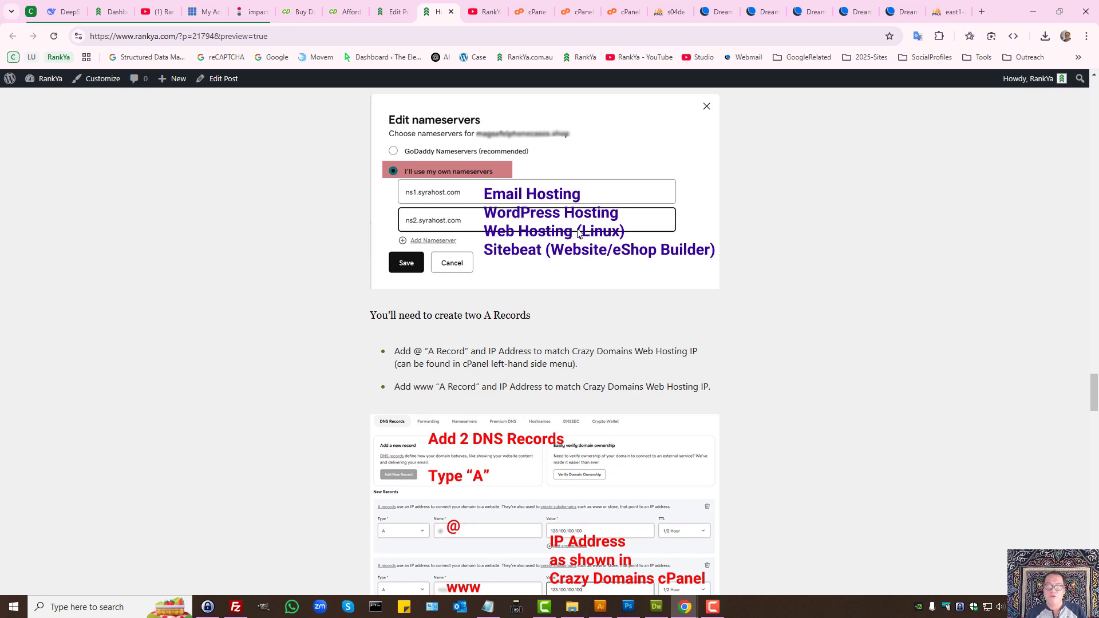
Step: Save the custom nameservers ns1.syrahost.com and ns2.syrahost.com in DreamHost Panel
left_click(761, 11)
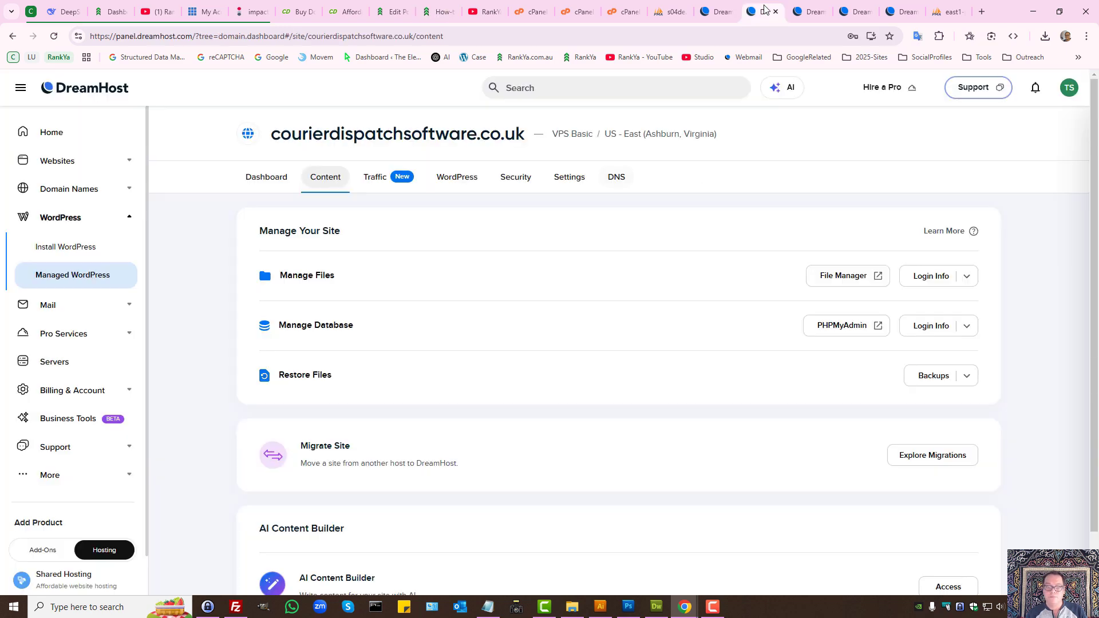
left_click(800, 4)
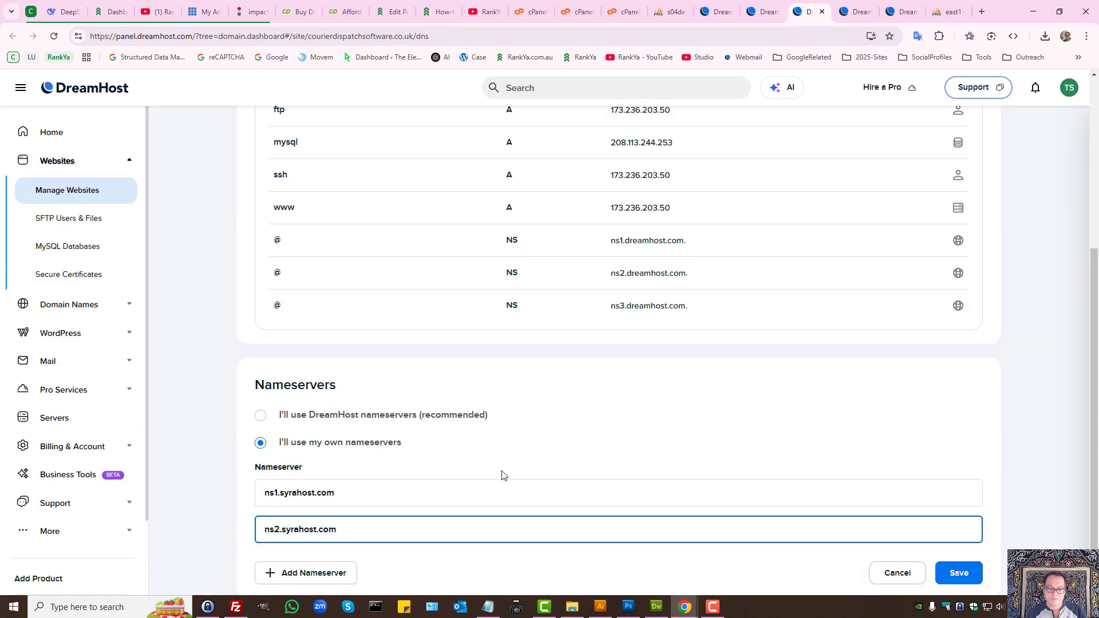
scroll(486, 475, "down", 1)
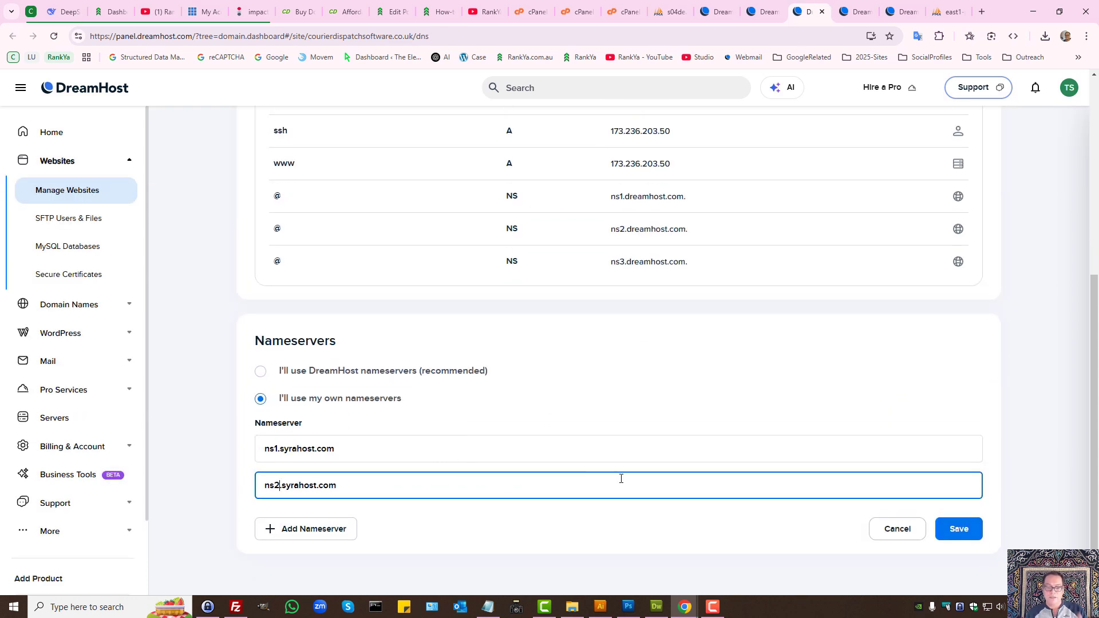
left_click(959, 535)
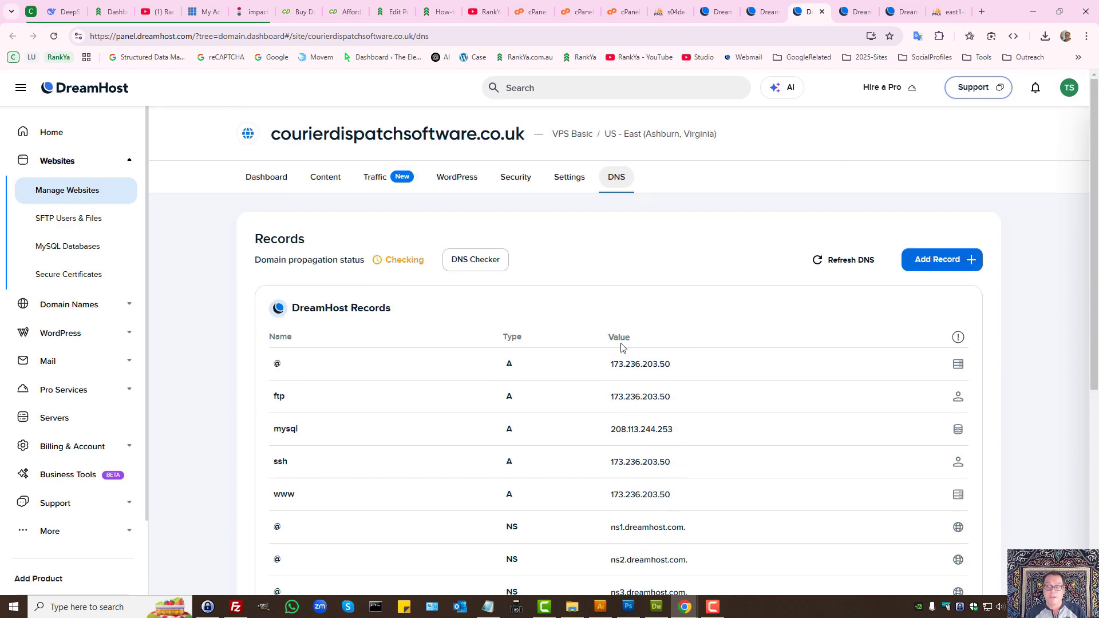
Step: Add a root-domain A record and copy cPanel's shared IP 43.250.142.16 for it
left_click(942, 260)
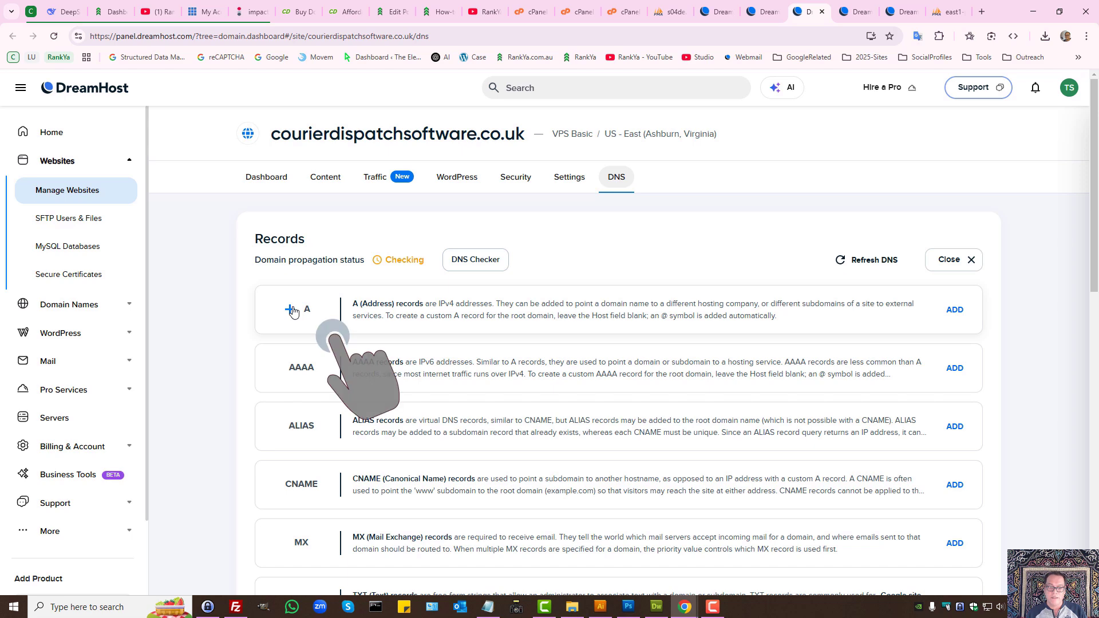
left_click(292, 310)
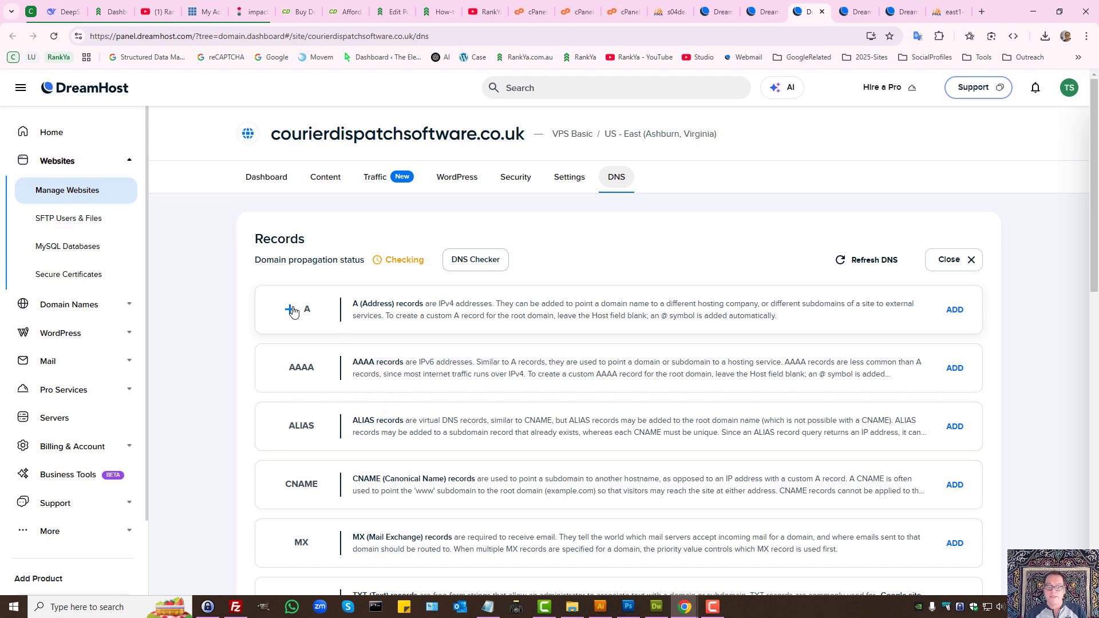
left_click(561, 426)
left_click(642, 424)
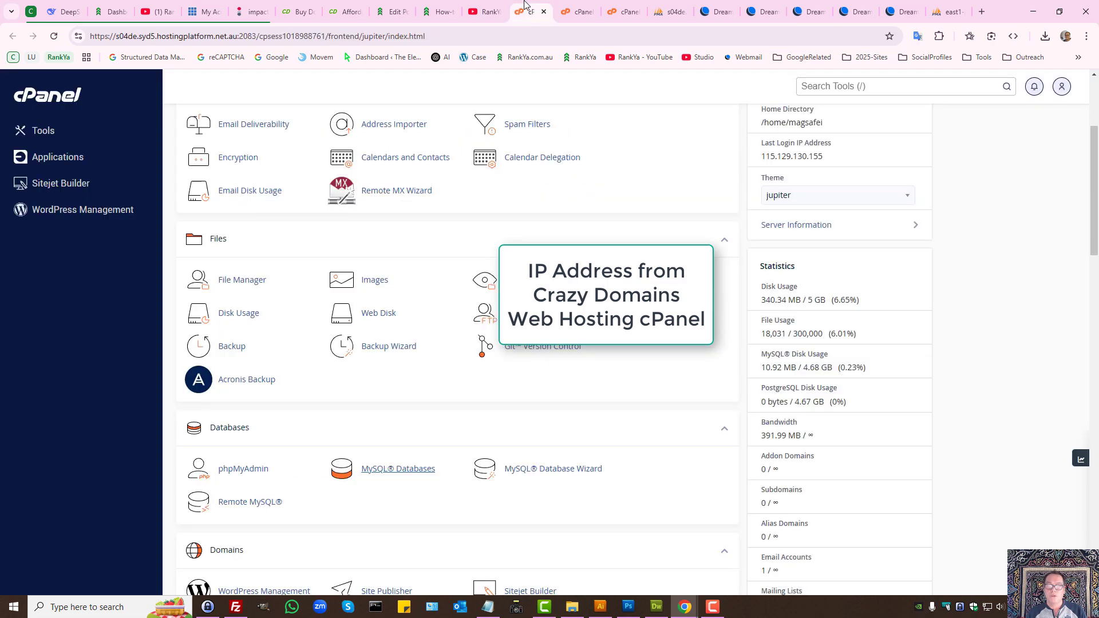
left_click(532, 11)
scroll(739, 287, "up", 4)
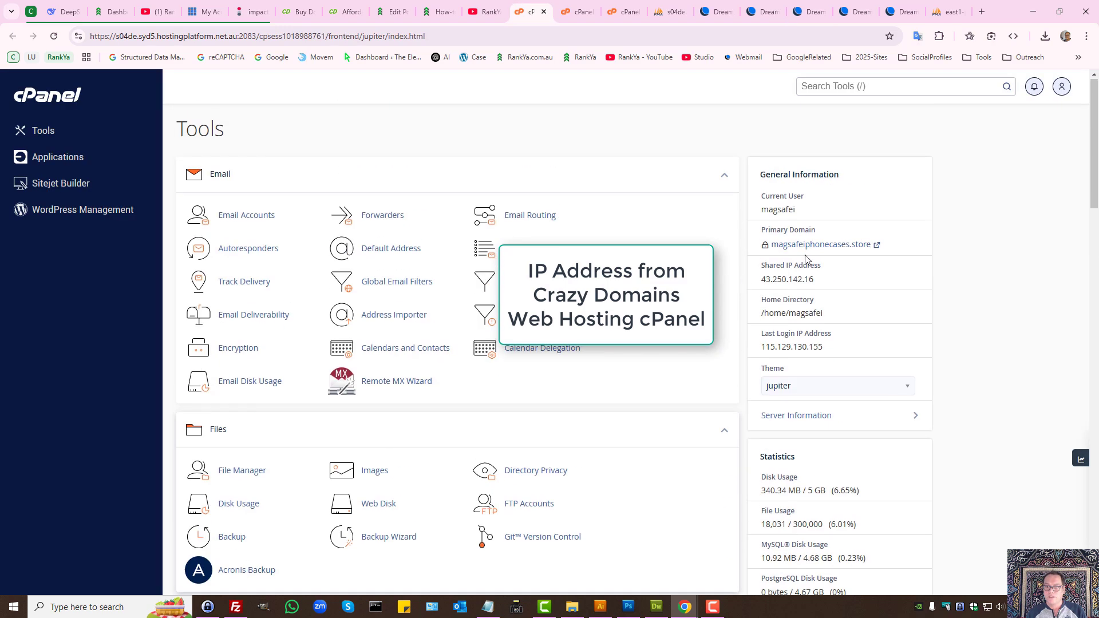
left_click_drag(842, 281, 762, 280)
key("ctrl+c")
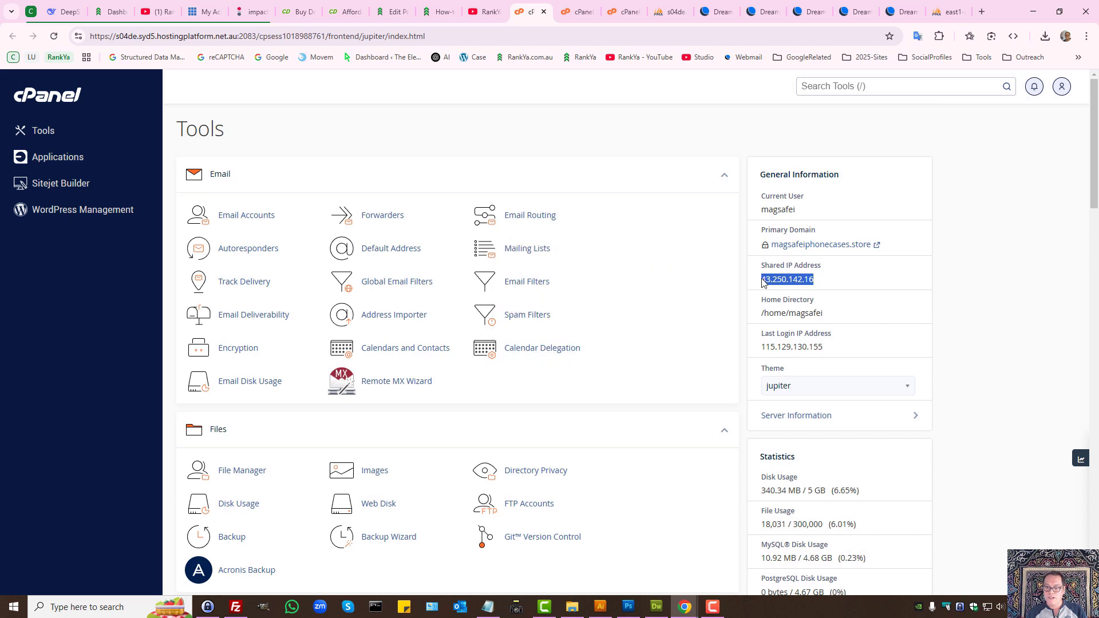
right_click(782, 283)
key("ctrl+v")
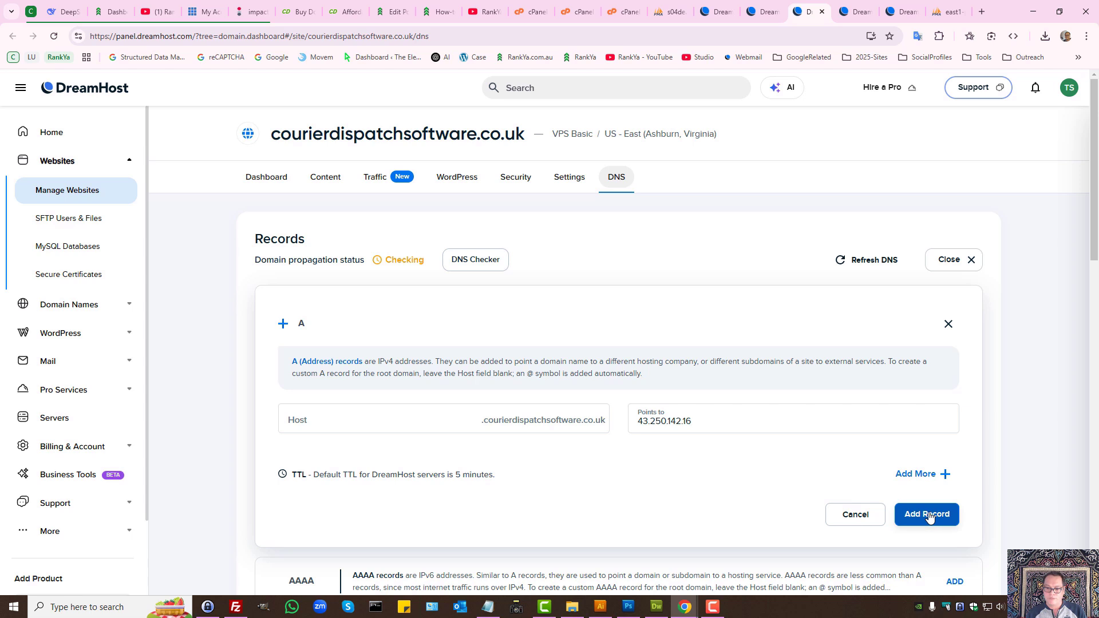
Step: Add a second A record row with host www pointing to 43.250.142.16
left_click(920, 475)
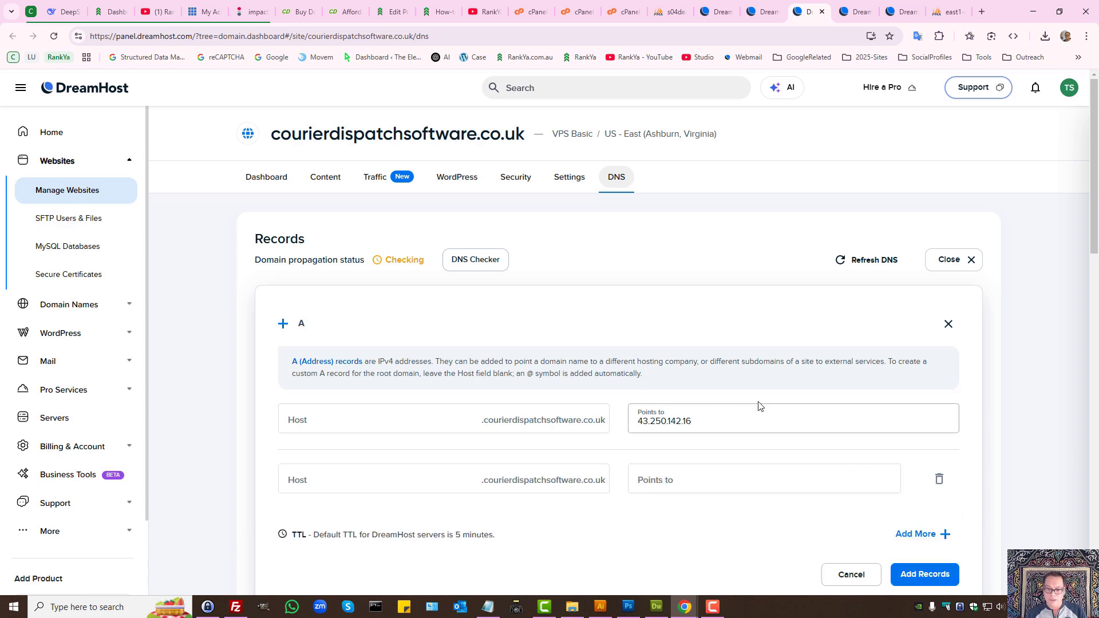
left_click(674, 480)
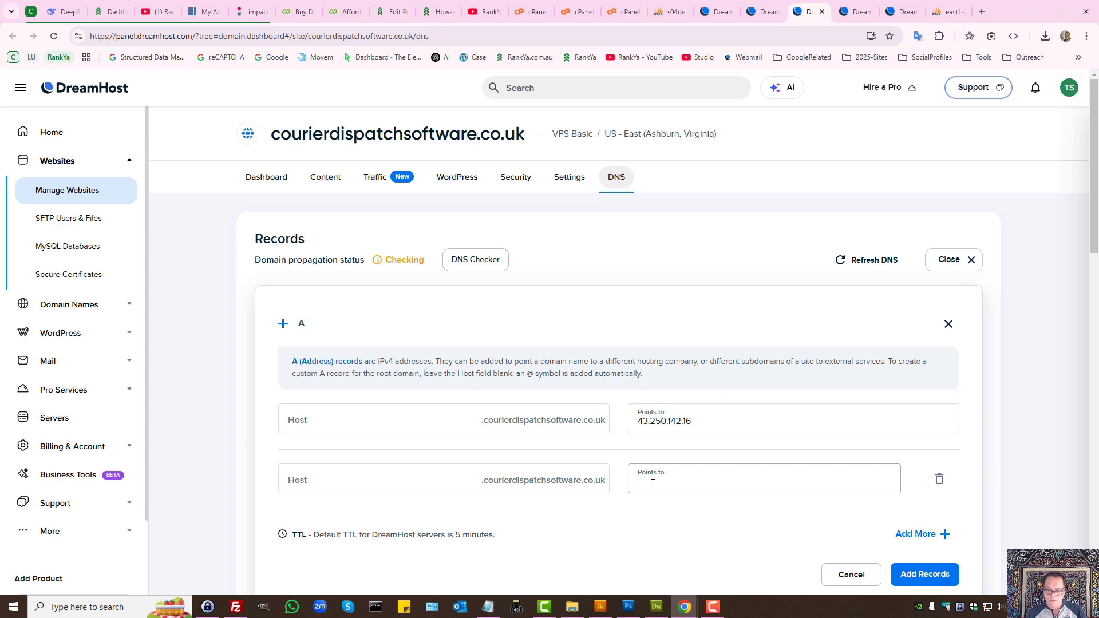
key("ctrl+v")
left_click(461, 482)
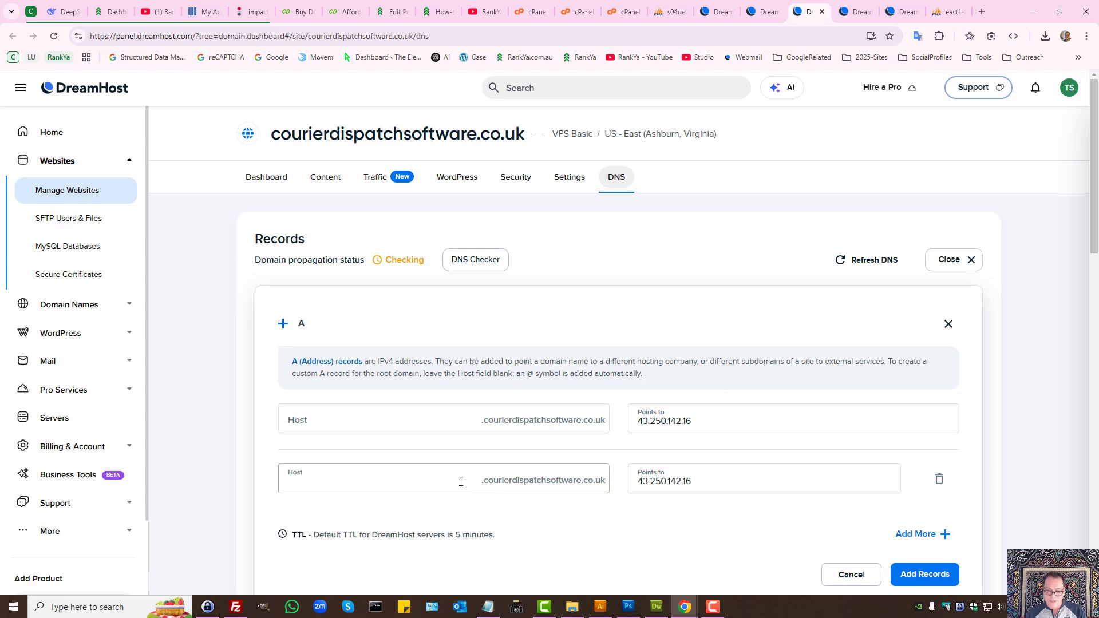
type("www")
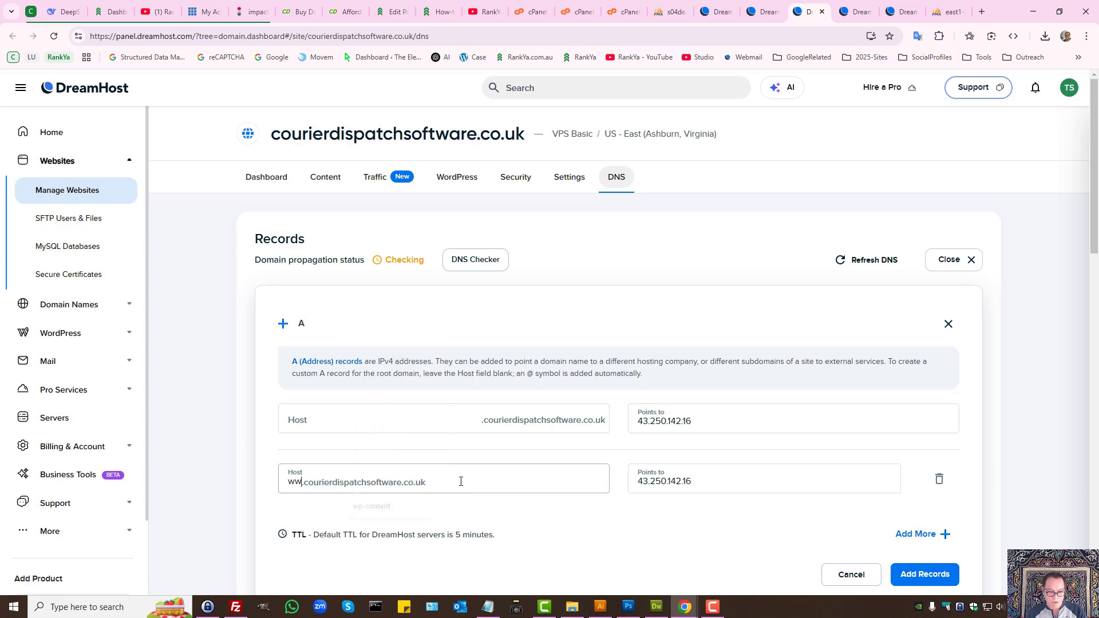
left_click(490, 503)
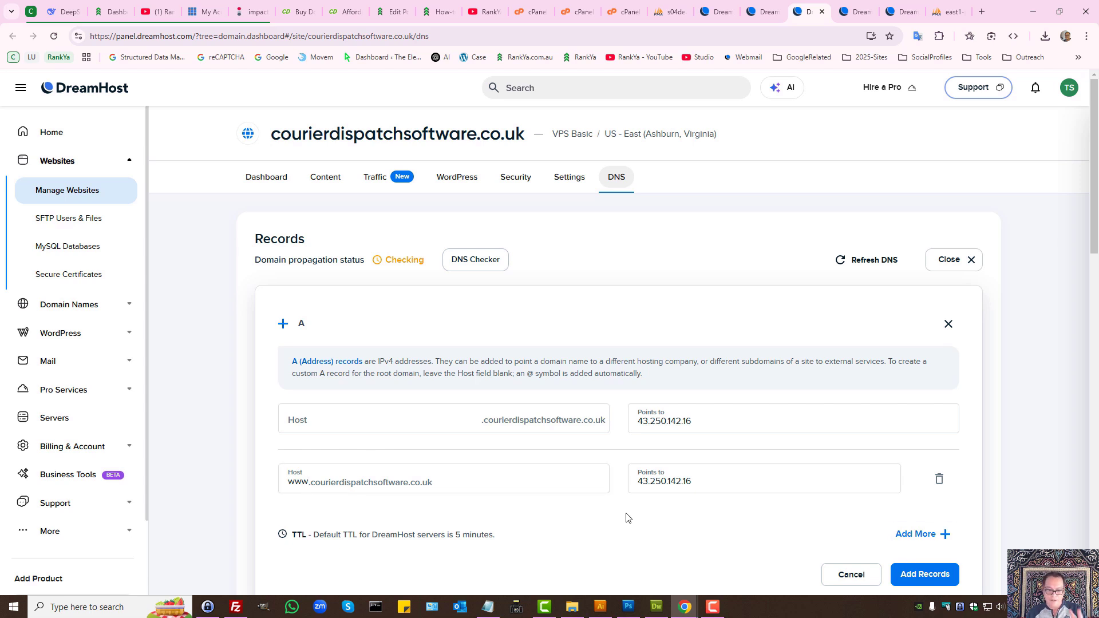
scroll(565, 515, "down", 3)
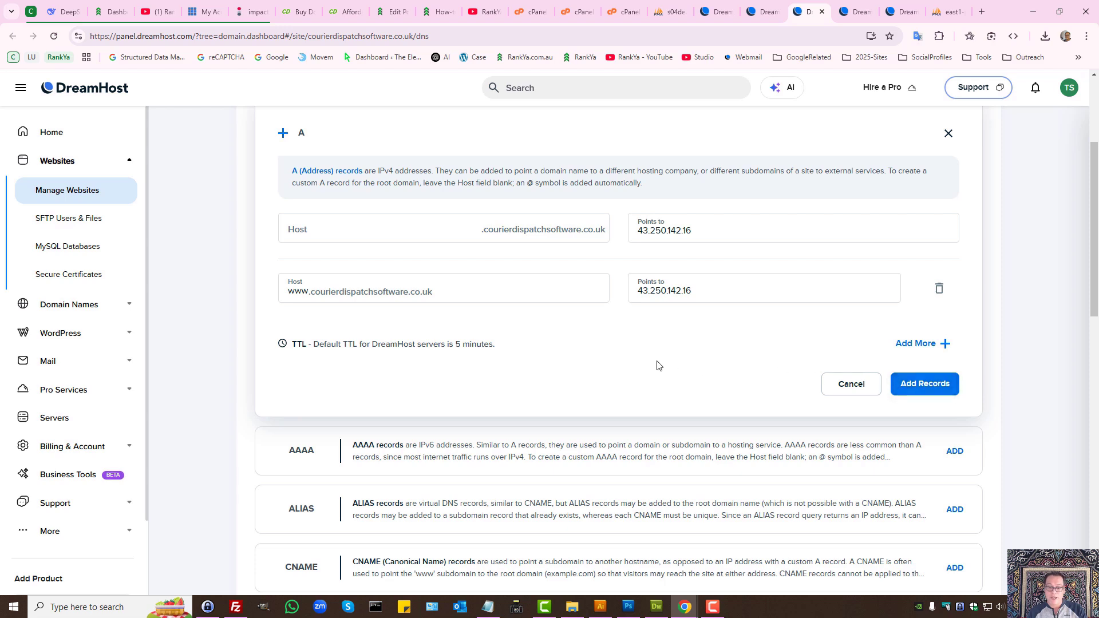
scroll(653, 365, "up", 3)
Step: Double-check the shared IP in cPanel, return to the DreamHost DNS records, and open a new tab
left_click(531, 12)
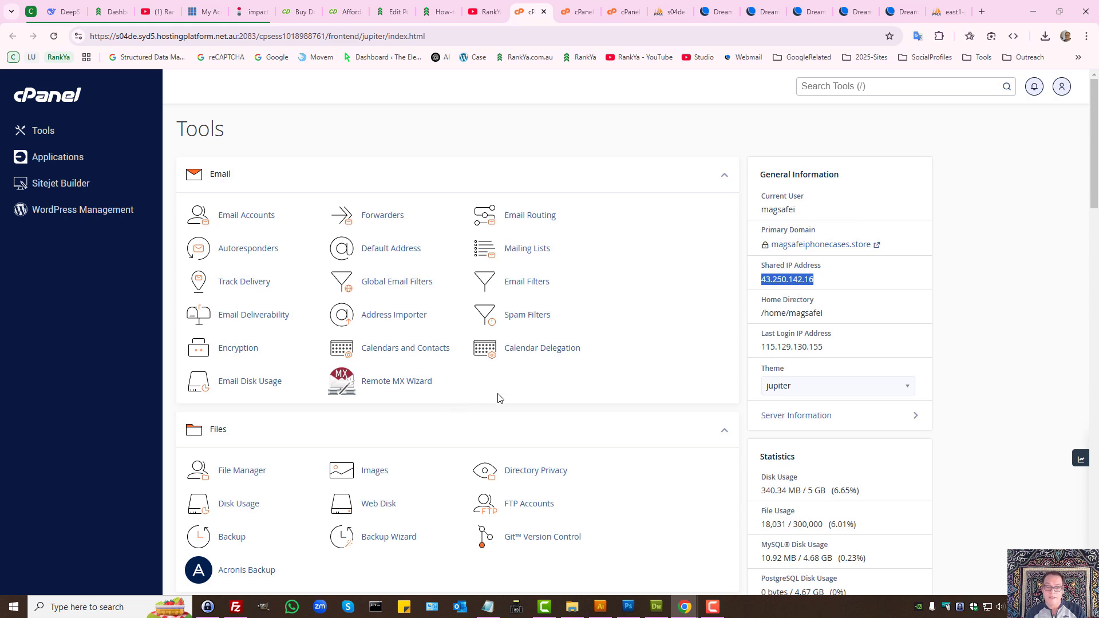
left_click(836, 5)
left_click(804, 5)
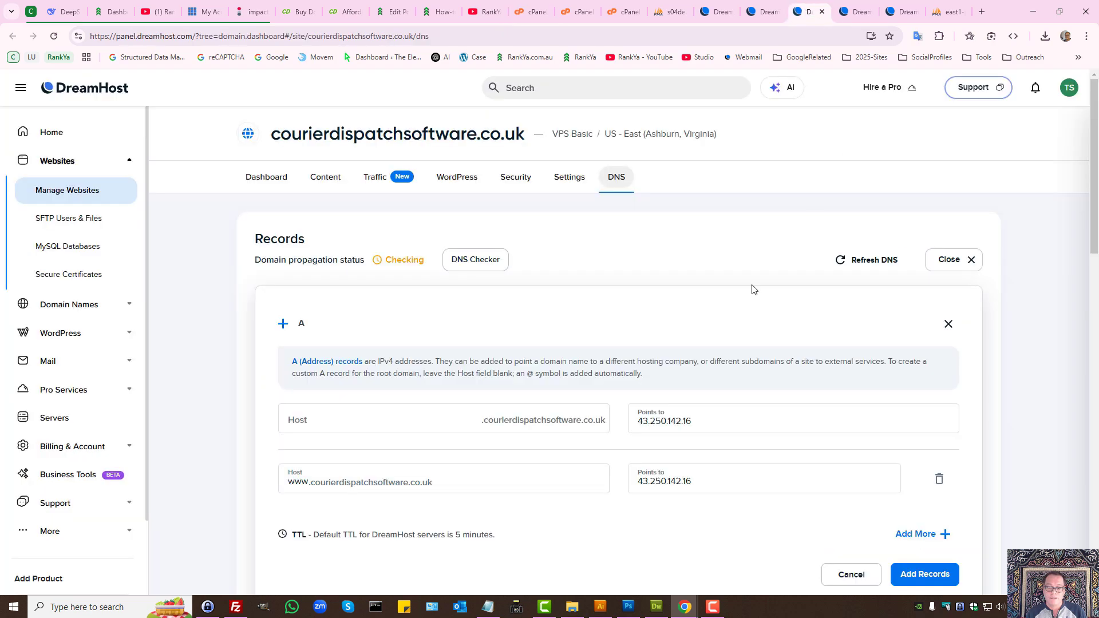
scroll(565, 366, "down", 3)
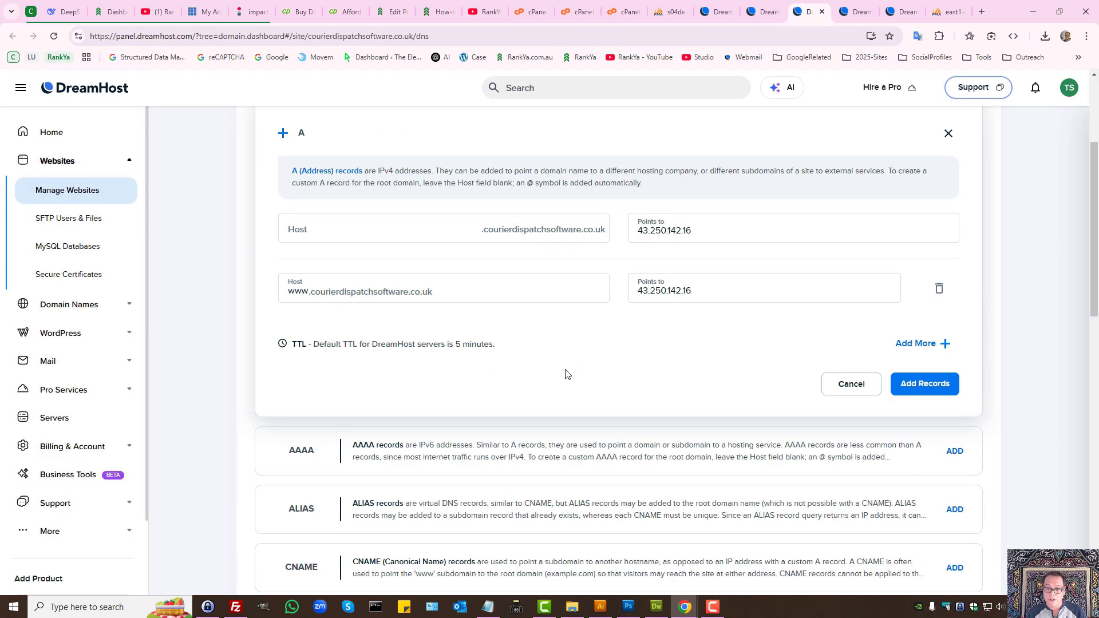
scroll(567, 373, "up", 3)
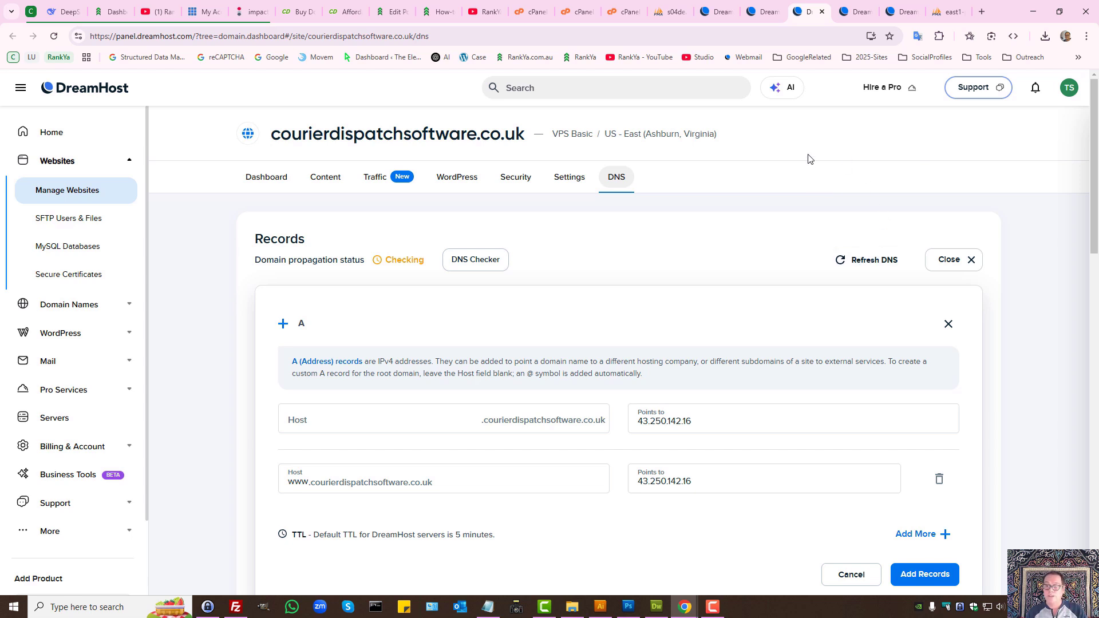
left_click(982, 11)
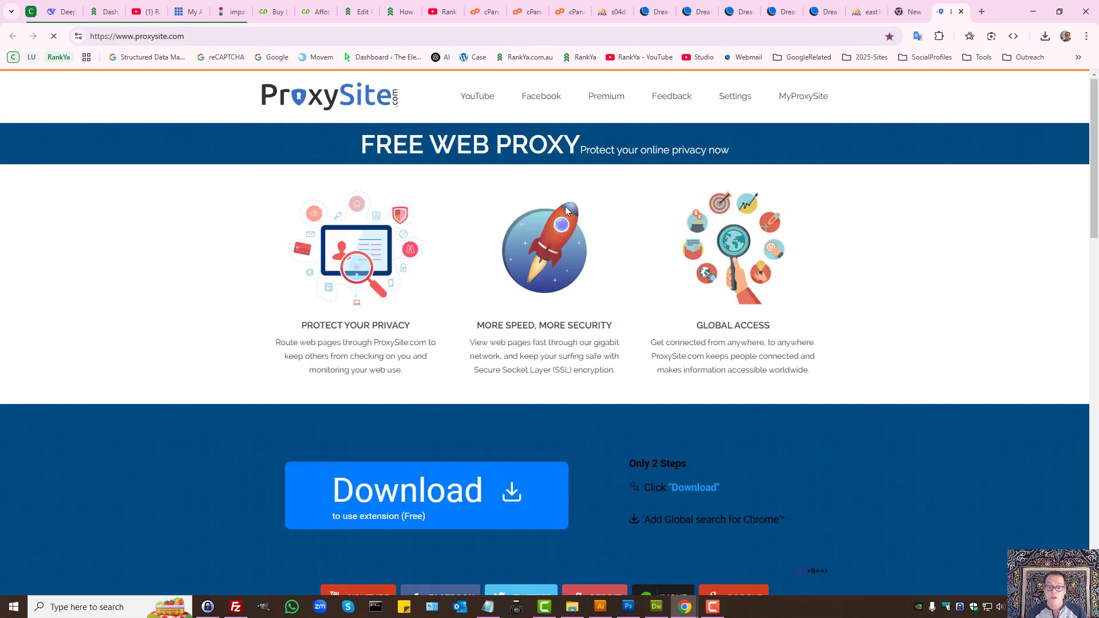
Step: From the top of the RankYa tutorial, open the RankYa home page in a new tab
scroll(527, 371, "down", 6)
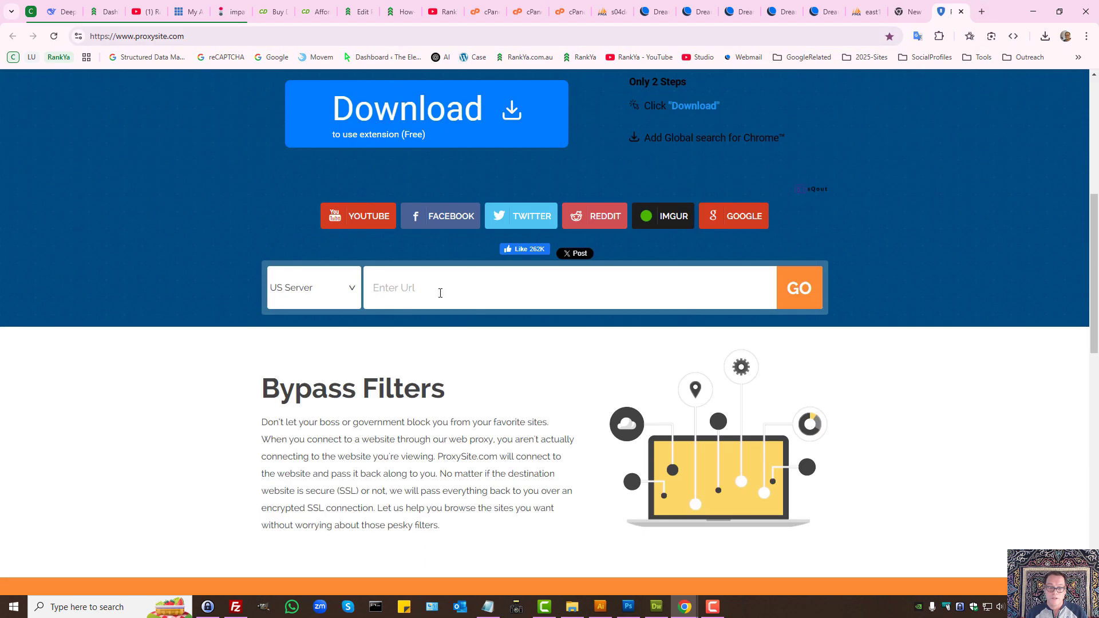
left_click(401, 11)
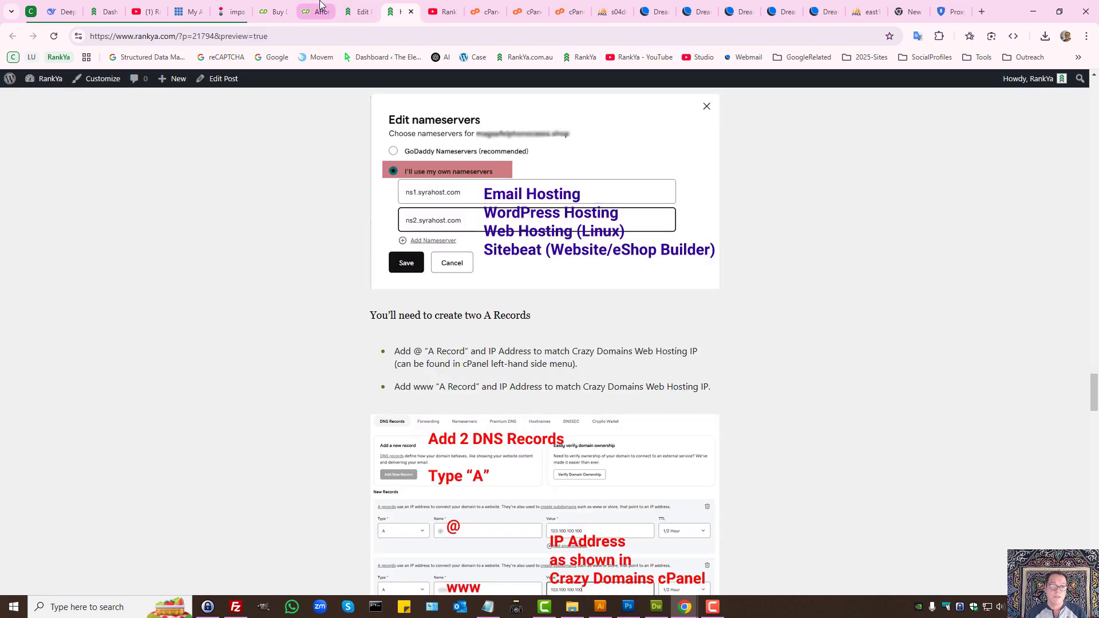
key("Home")
scroll(211, 130, "up", 9)
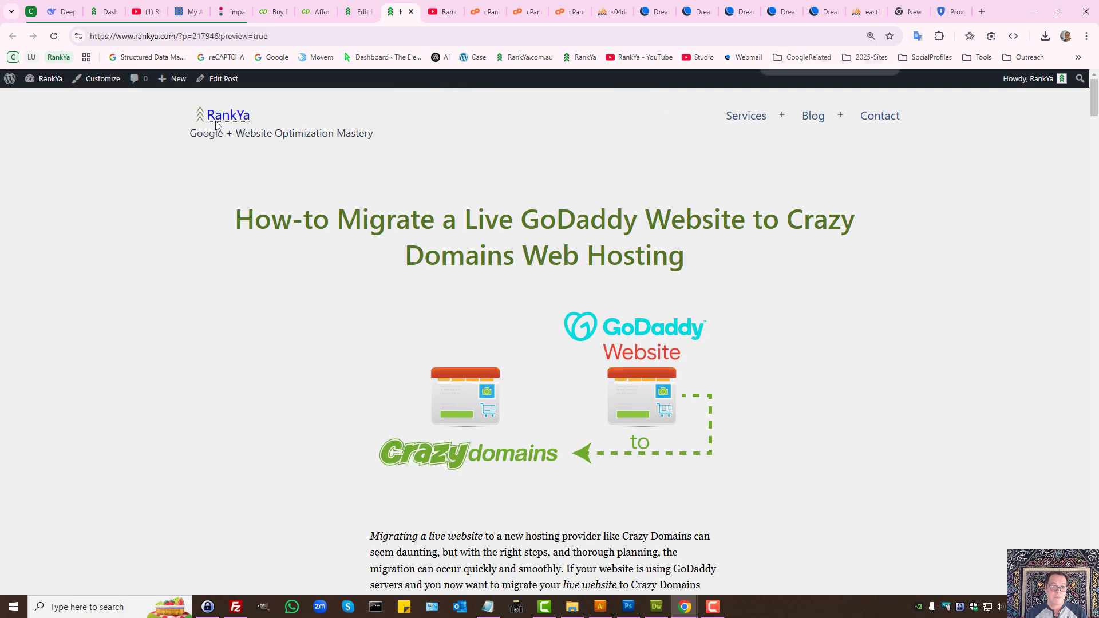
middle_click(163, 214)
key("ctrl+0")
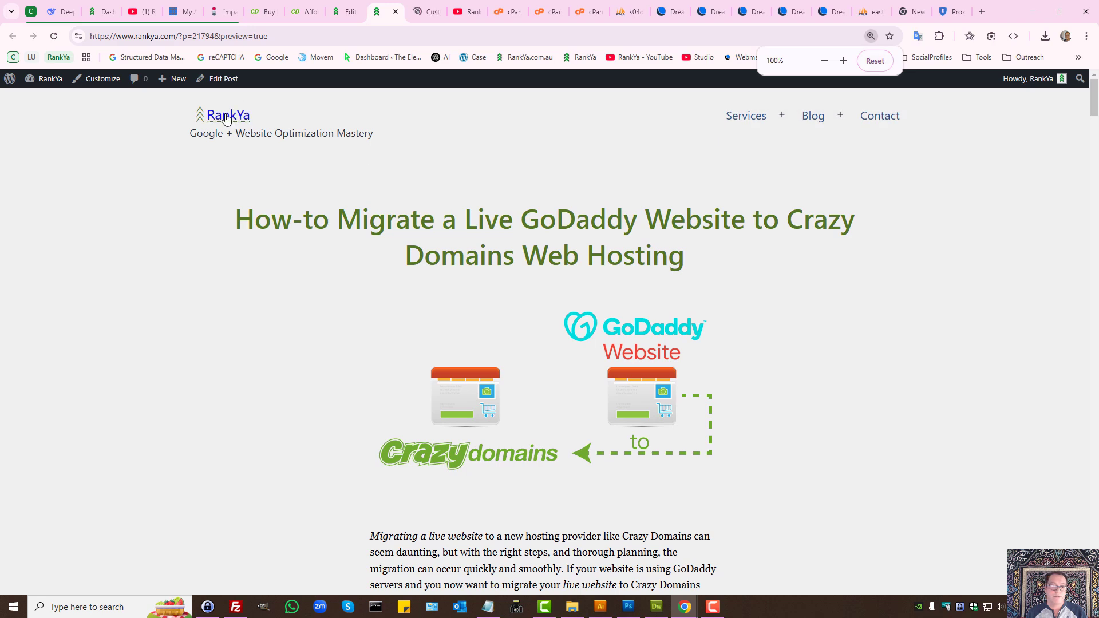
left_click(450, 12)
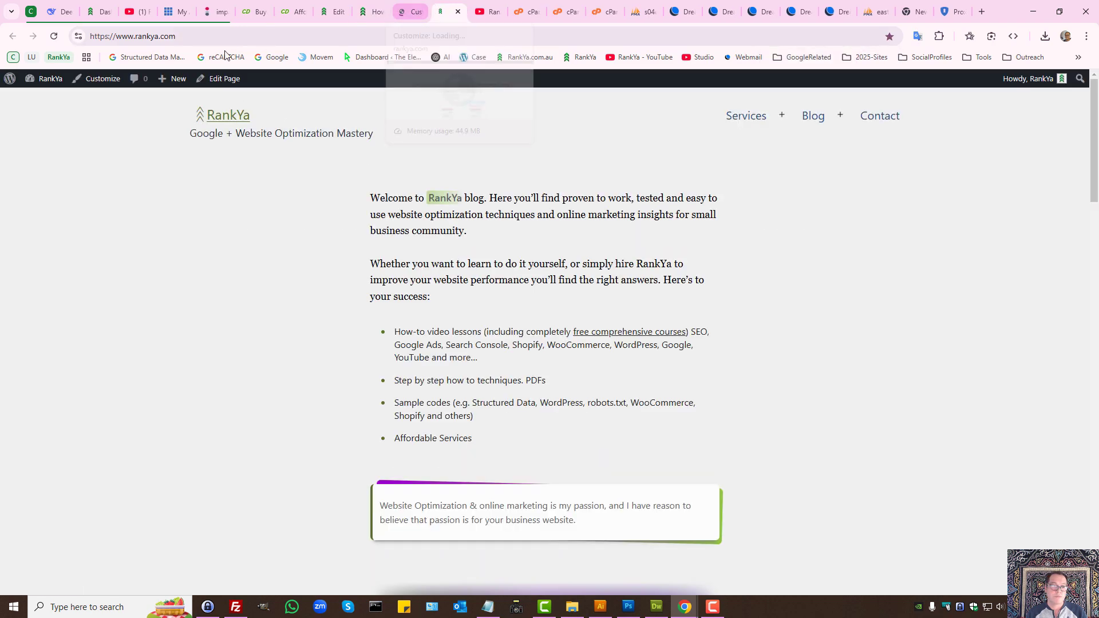
Step: Copy the RankYa home page address and paste it into the ProxySite URL box
key("ctrl+shift+Tab")
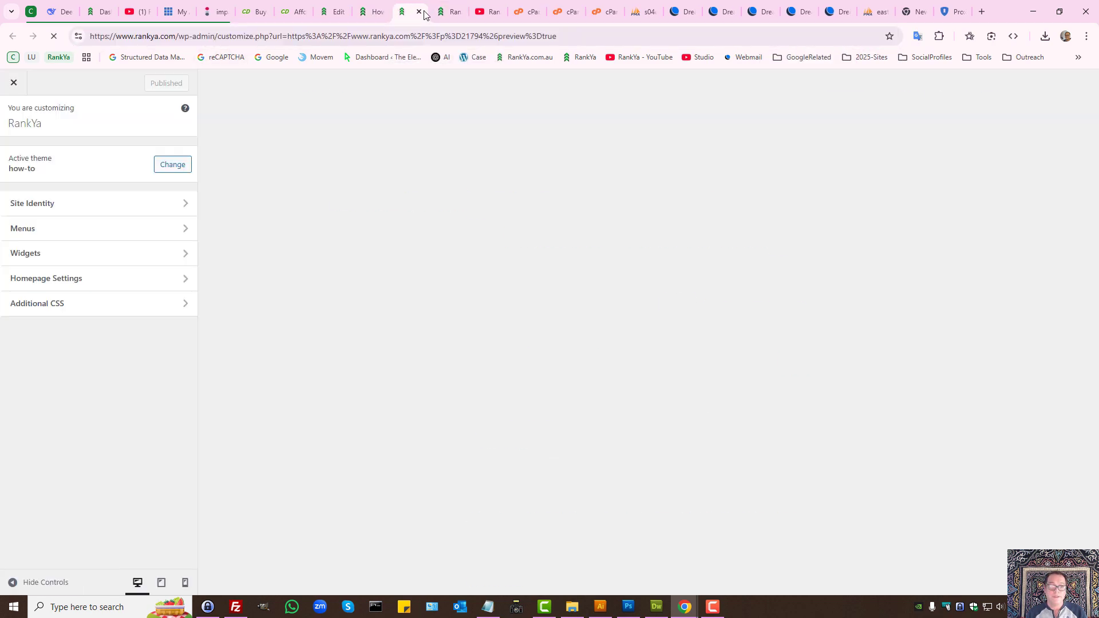
key("ctrl+Tab")
key("ctrl+c")
left_click(934, 11)
left_click(527, 290)
key("ctrl+v")
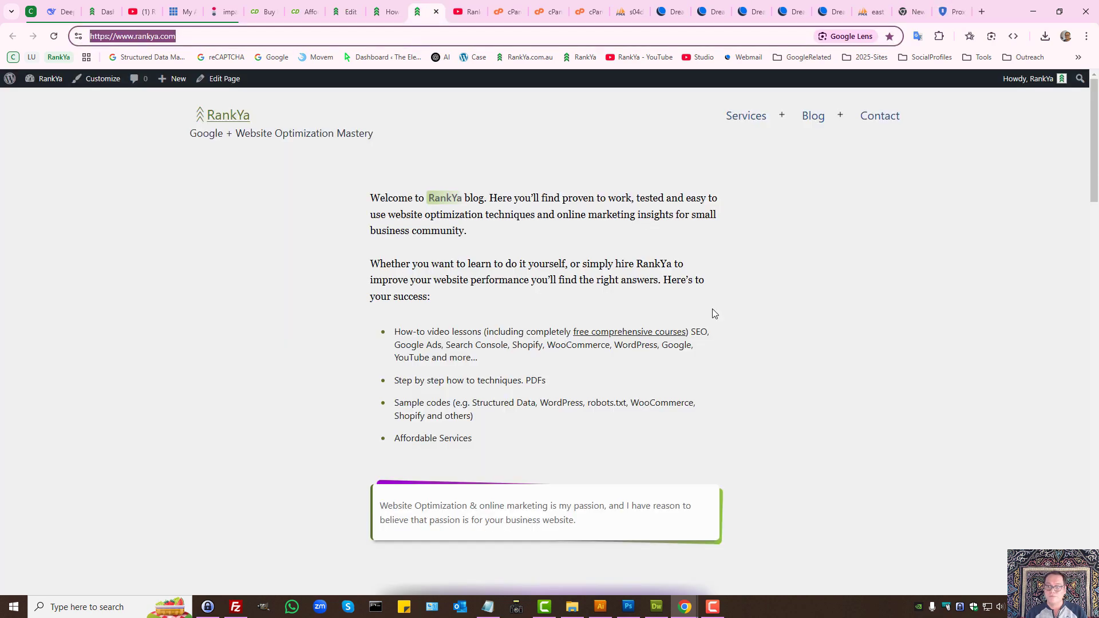
left_click(424, 11)
left_click(881, 114)
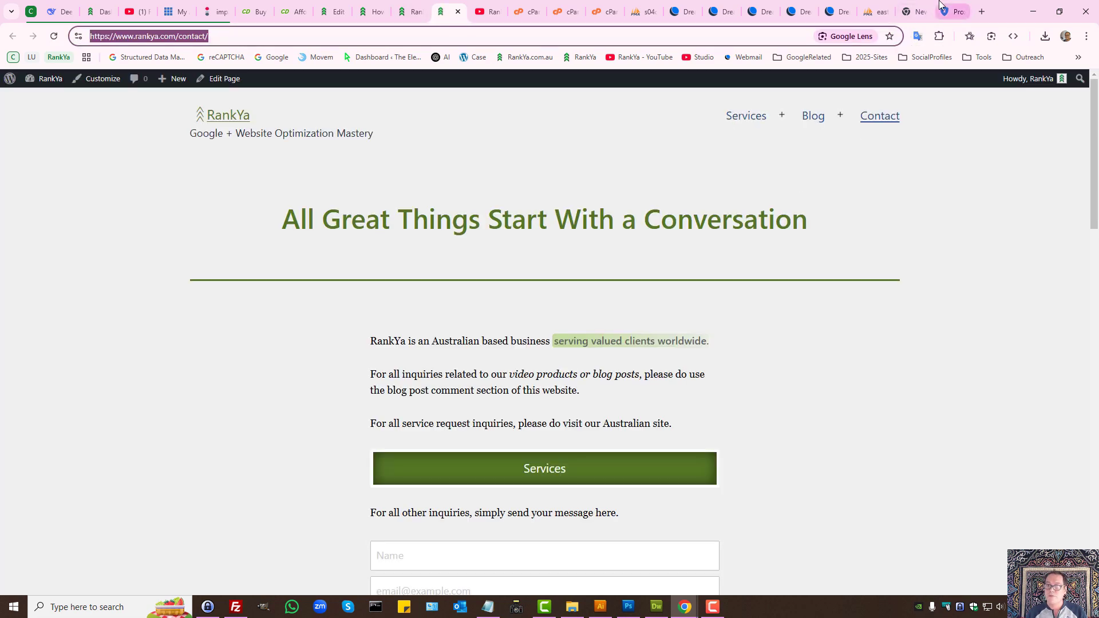
left_click(950, 12)
left_click_drag(496, 292, 301, 294)
key("ctrl+v")
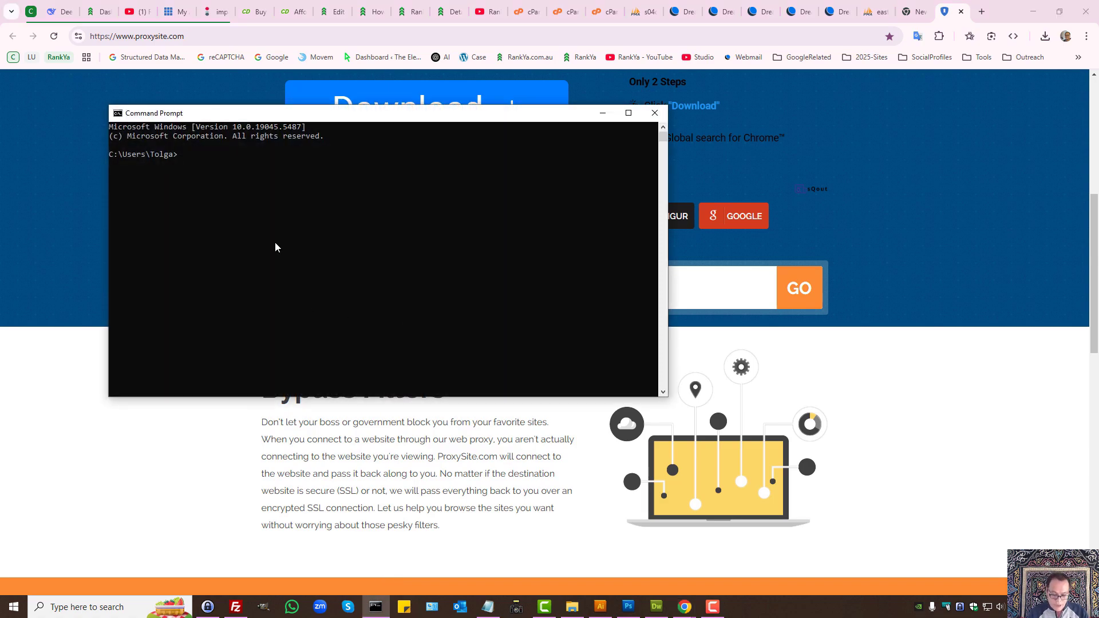
Step: Type a ping command at the Command Prompt without running it, then minimize the window
type("ping example.com")
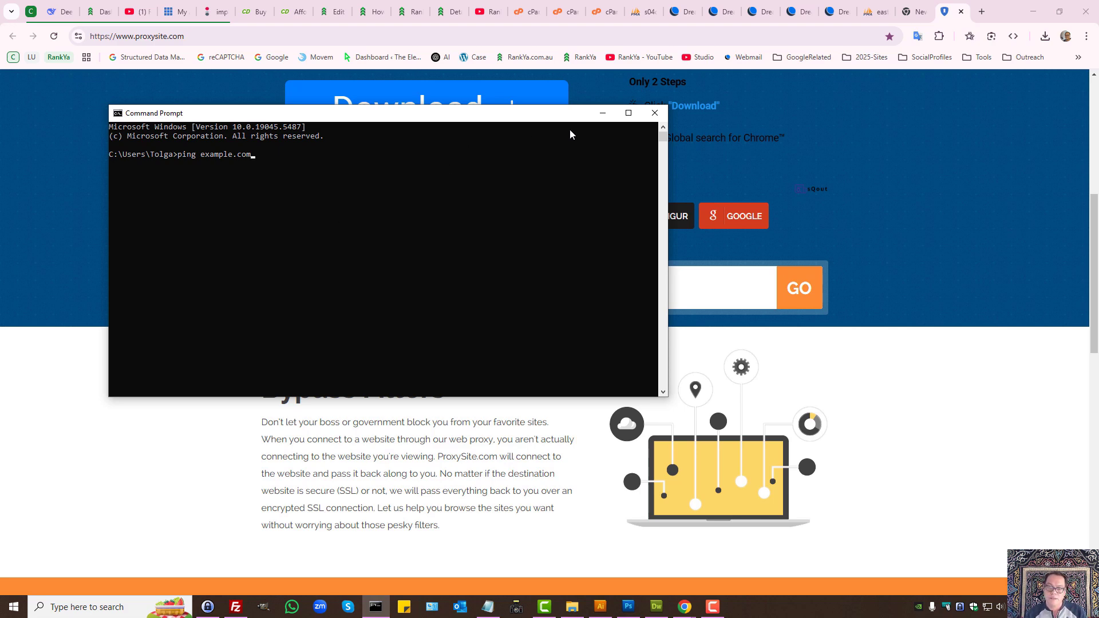
left_click(602, 113)
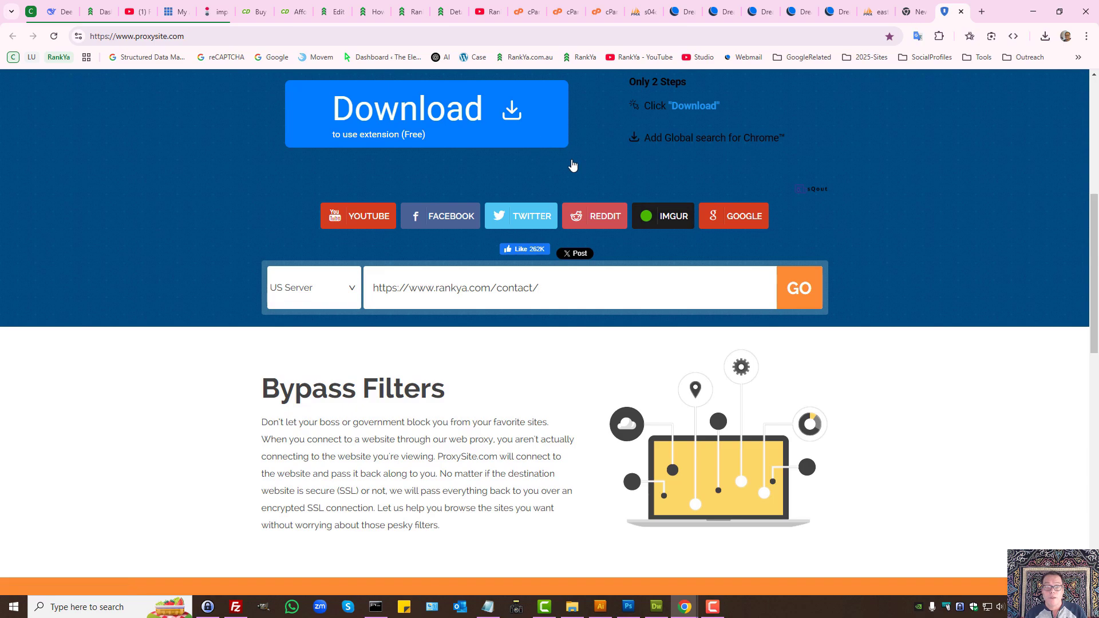
Step: Open cPanel File Manager in a new tab from the cPanel tools page
left_click(456, 9)
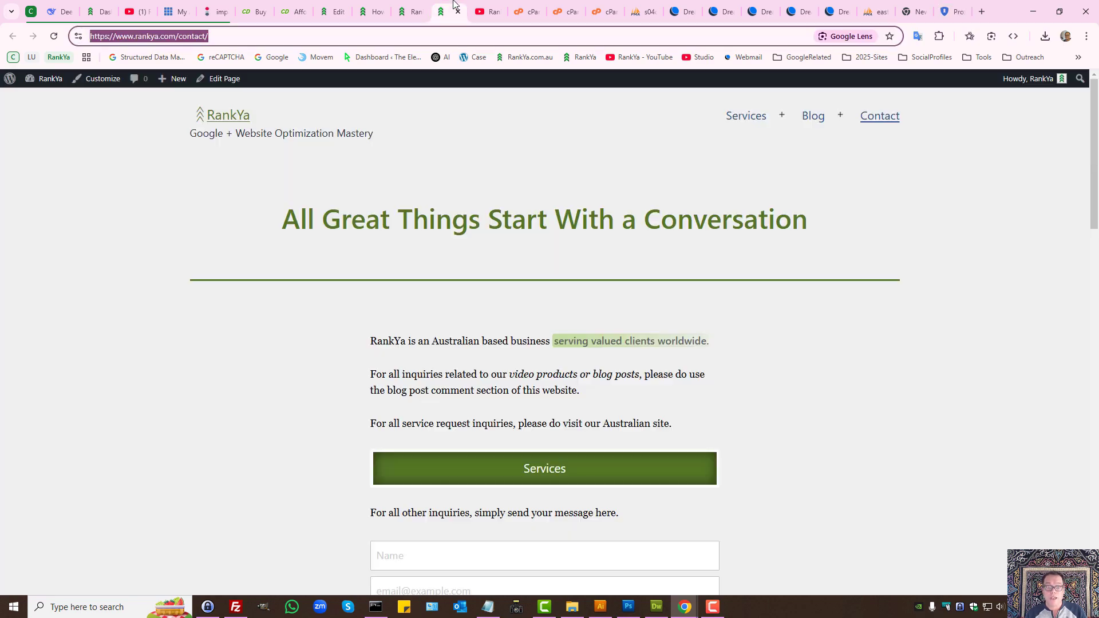
left_click(527, 11)
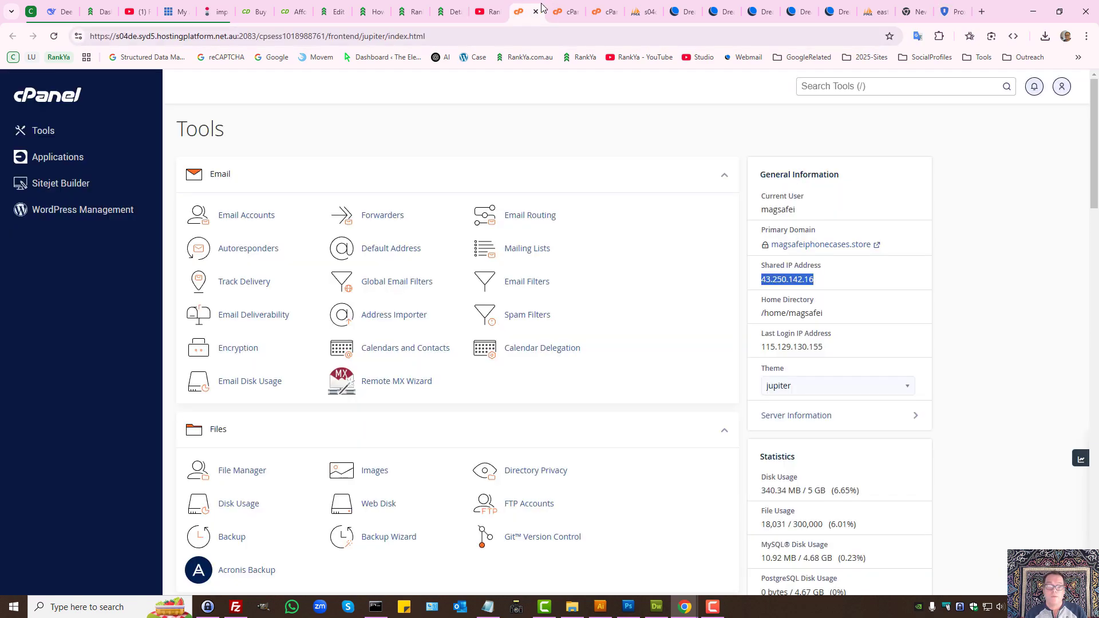
scroll(286, 470, "down", 3)
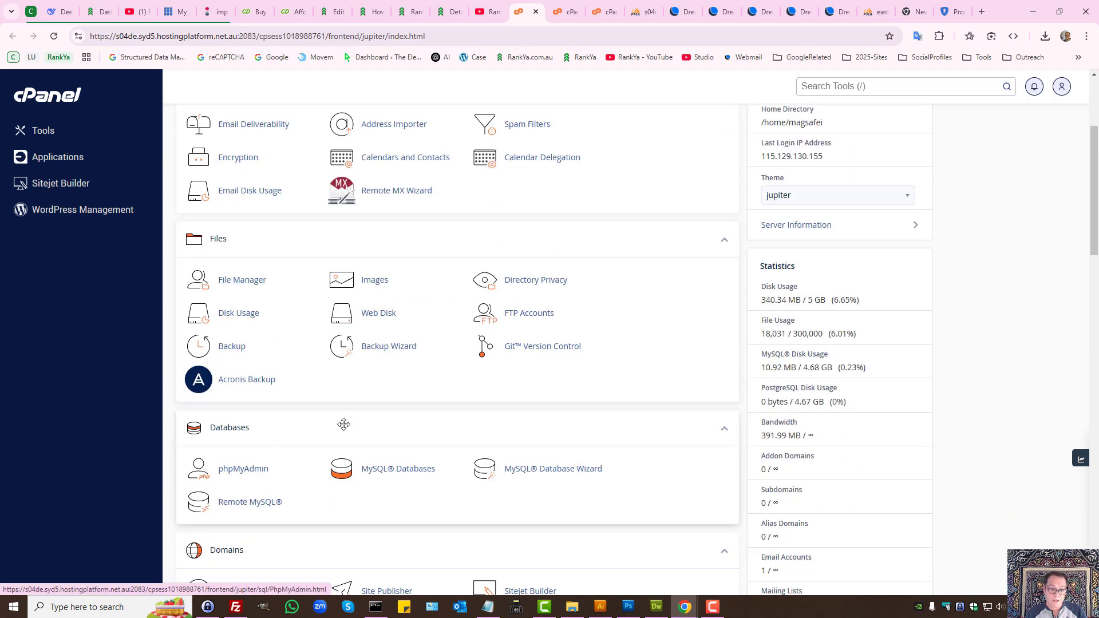
middle_click(240, 280)
key("ctrl+Tab")
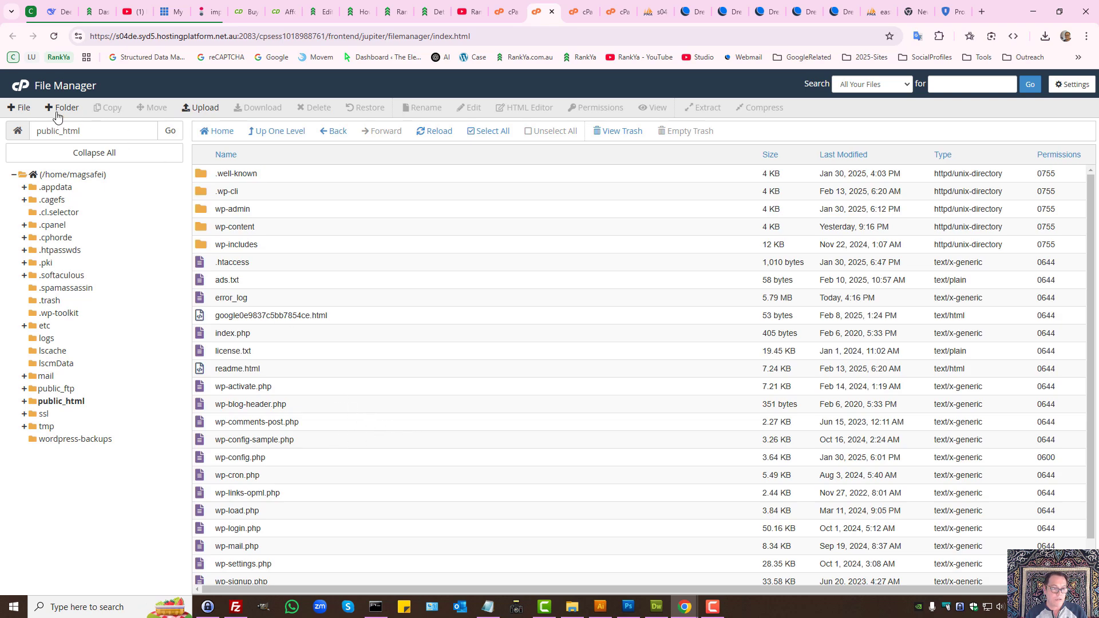
Step: Create index.html in public_html containing 'Website is not available' and save it
left_click(19, 108)
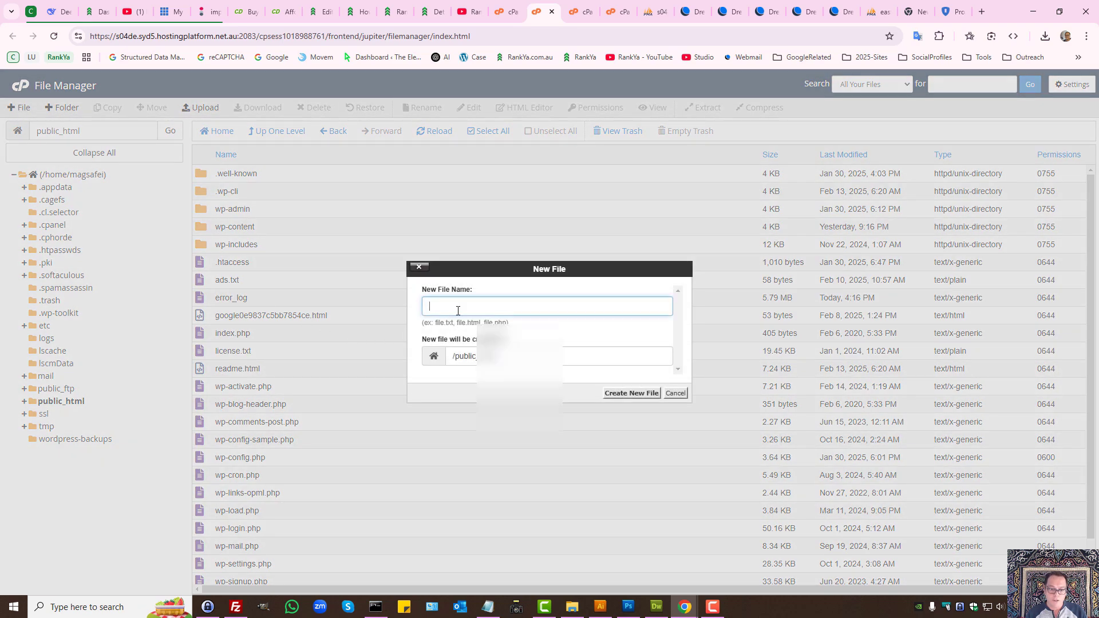
type("index.html")
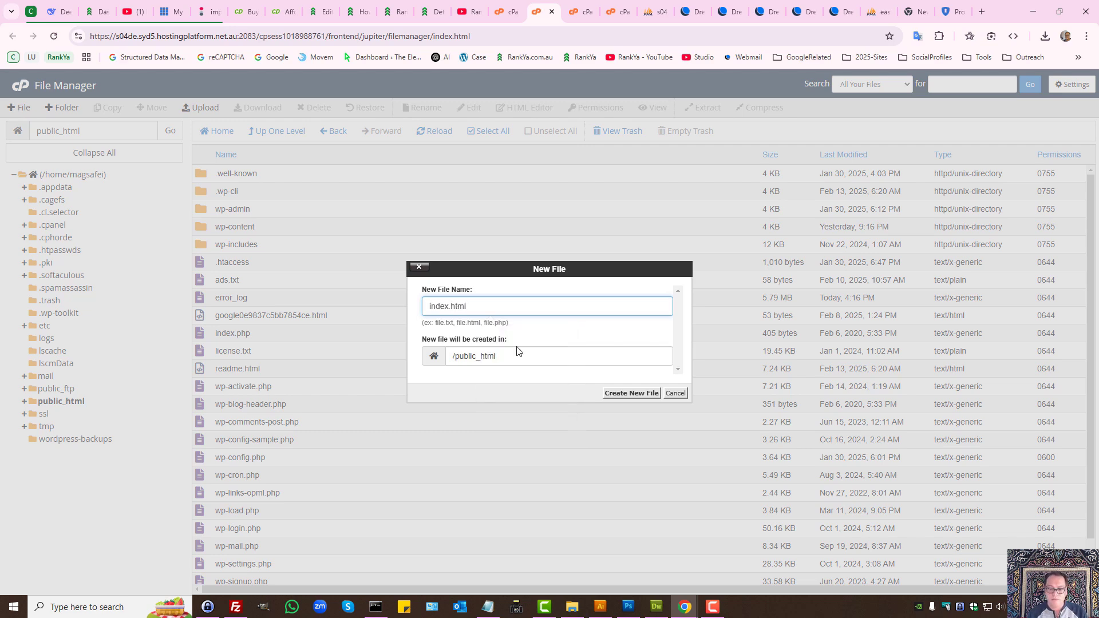
left_click(633, 393)
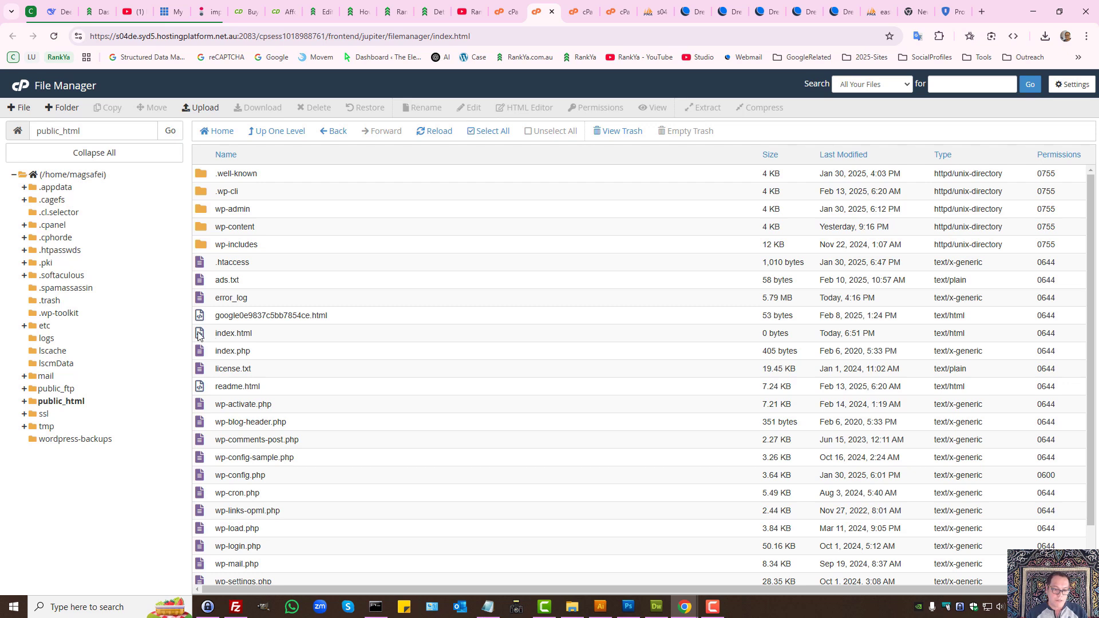
right_click(217, 334)
left_click(240, 375)
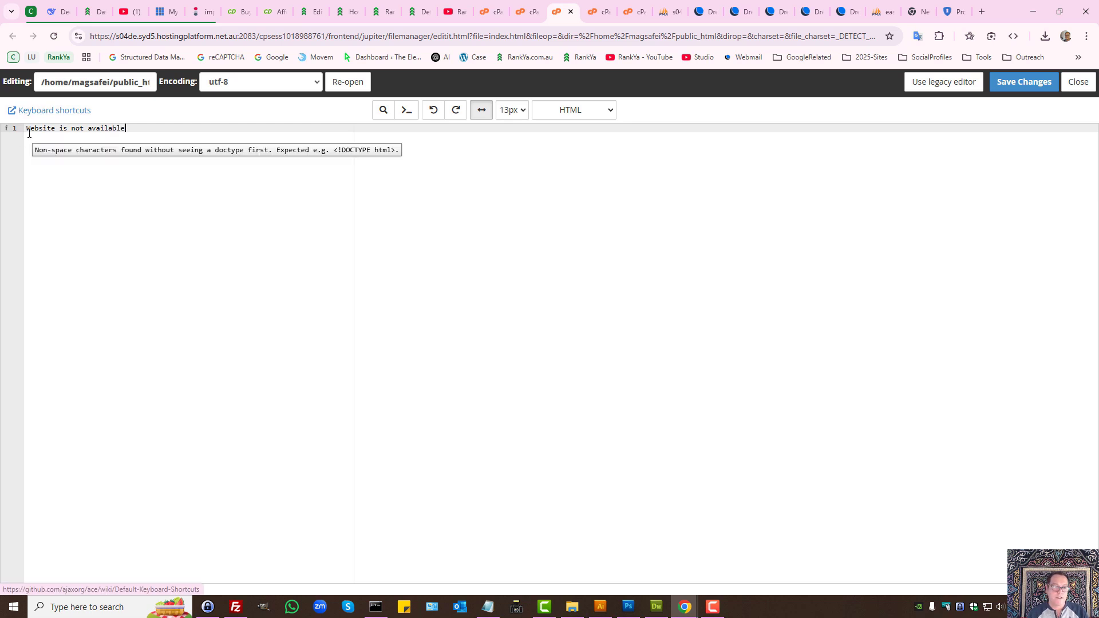
left_click(1024, 82)
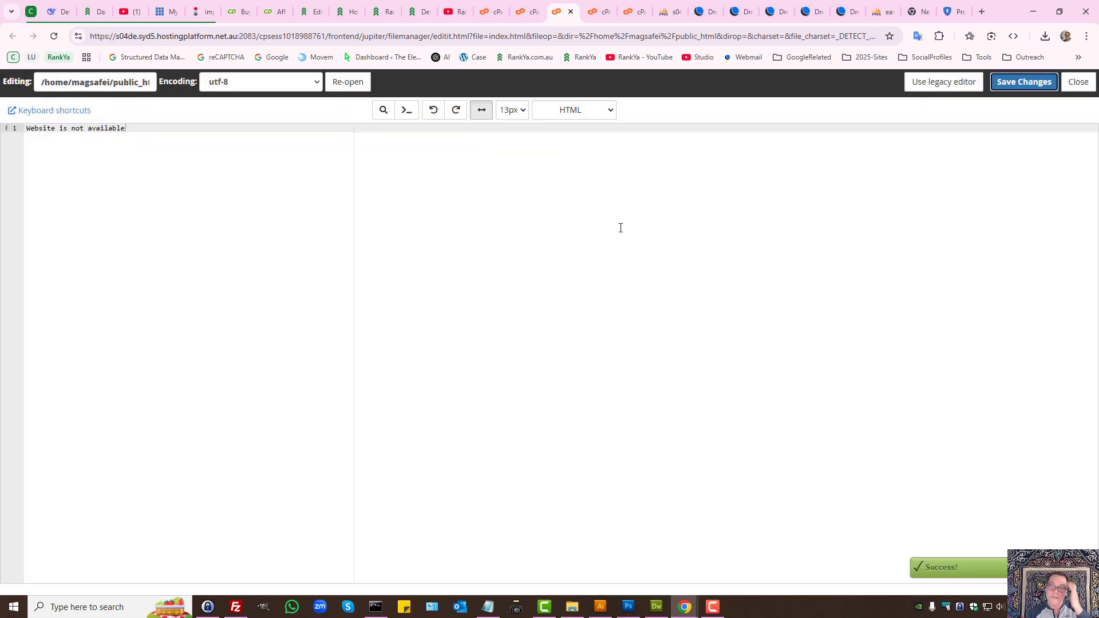
left_click(528, 4)
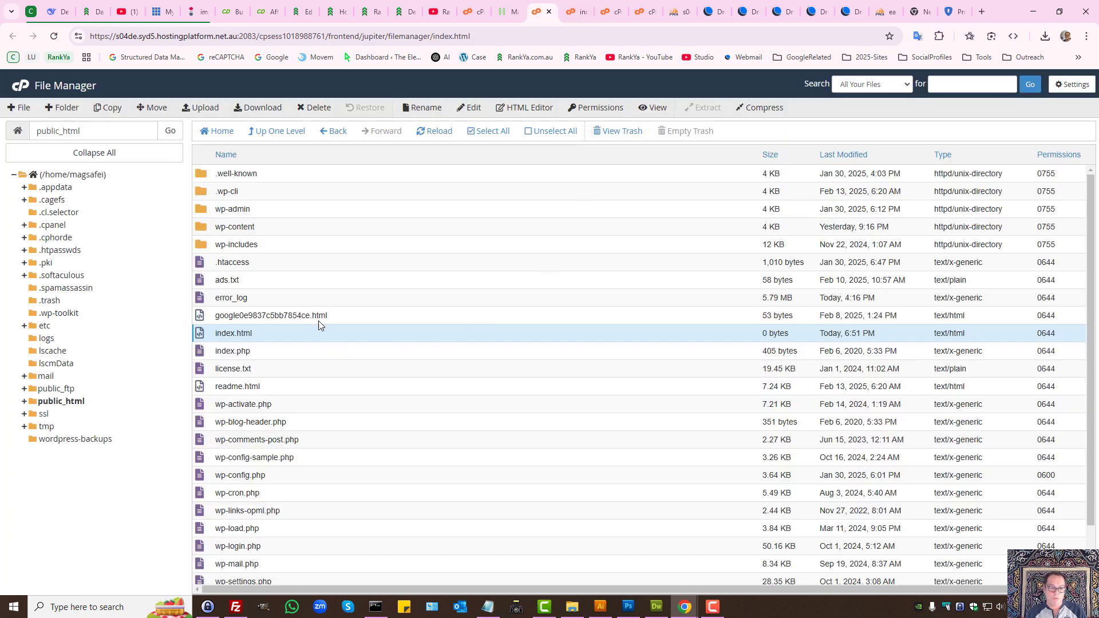
Step: Create a new folder named BACKUPS in public_html
left_click(61, 107)
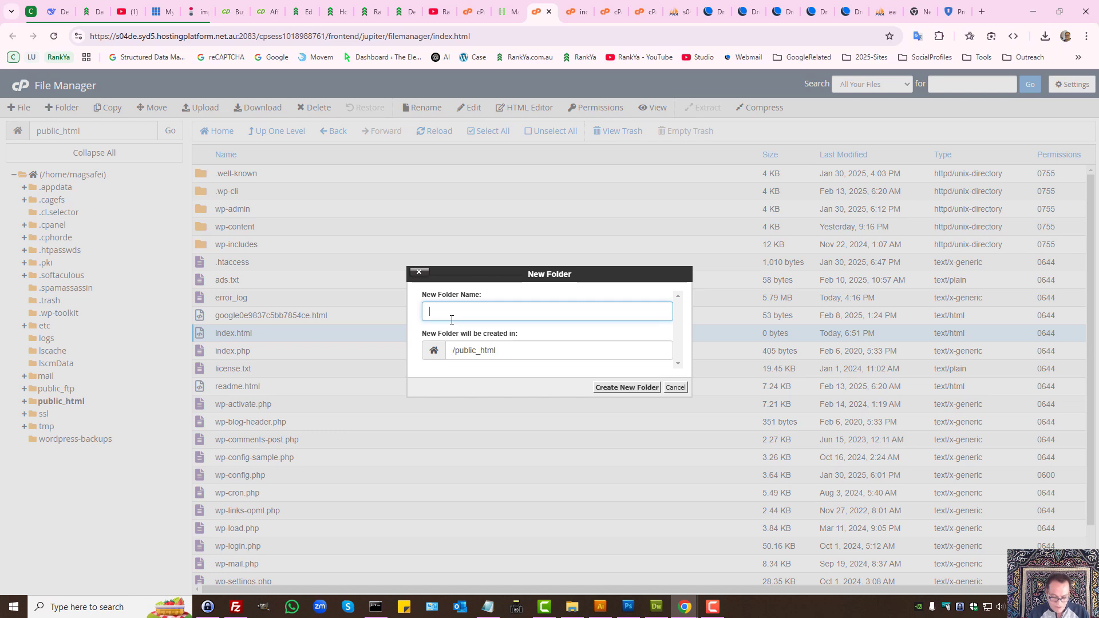
type("BACKUPS")
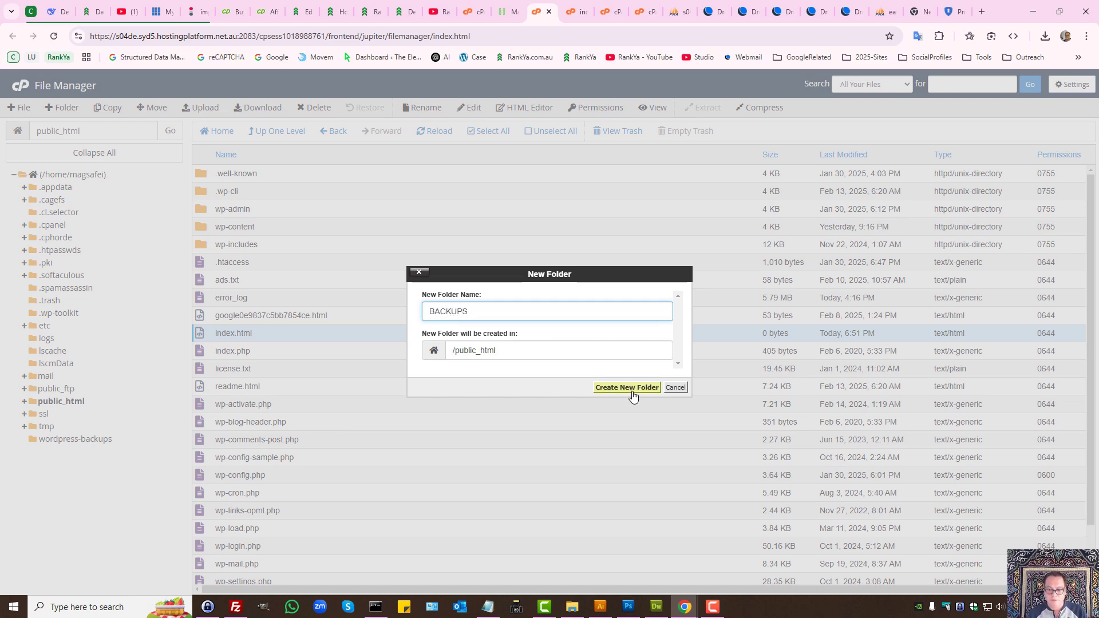
left_click(630, 388)
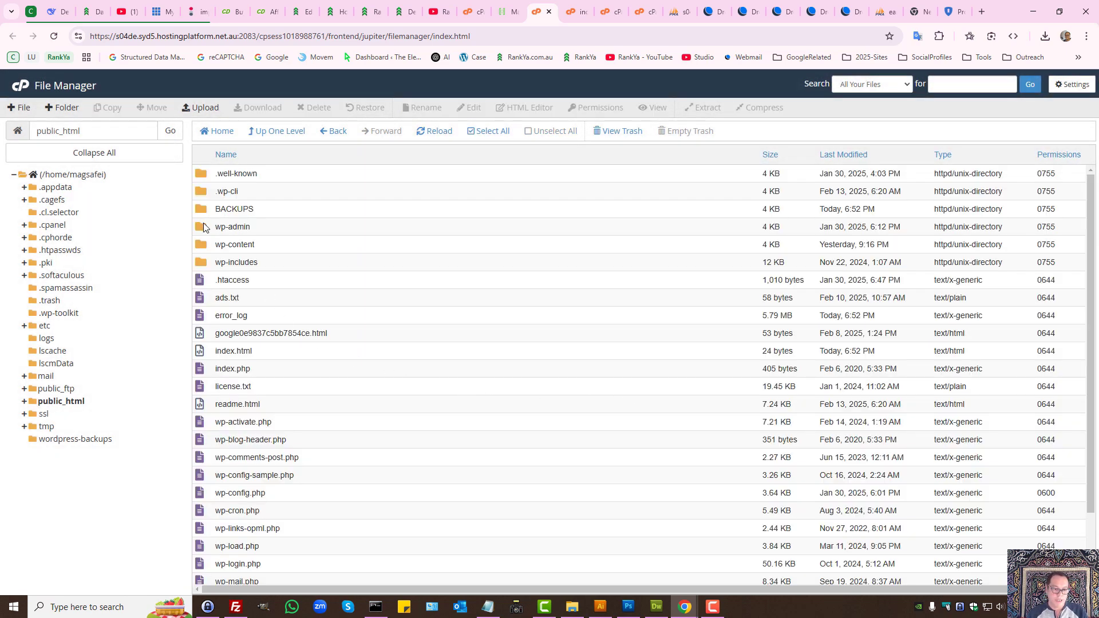
Step: Select everything from wp-admin through xmlrpc.php, leaving index.html unselected
left_click(204, 226)
scroll(203, 470, "down", 2)
left_click(202, 577, "shift")
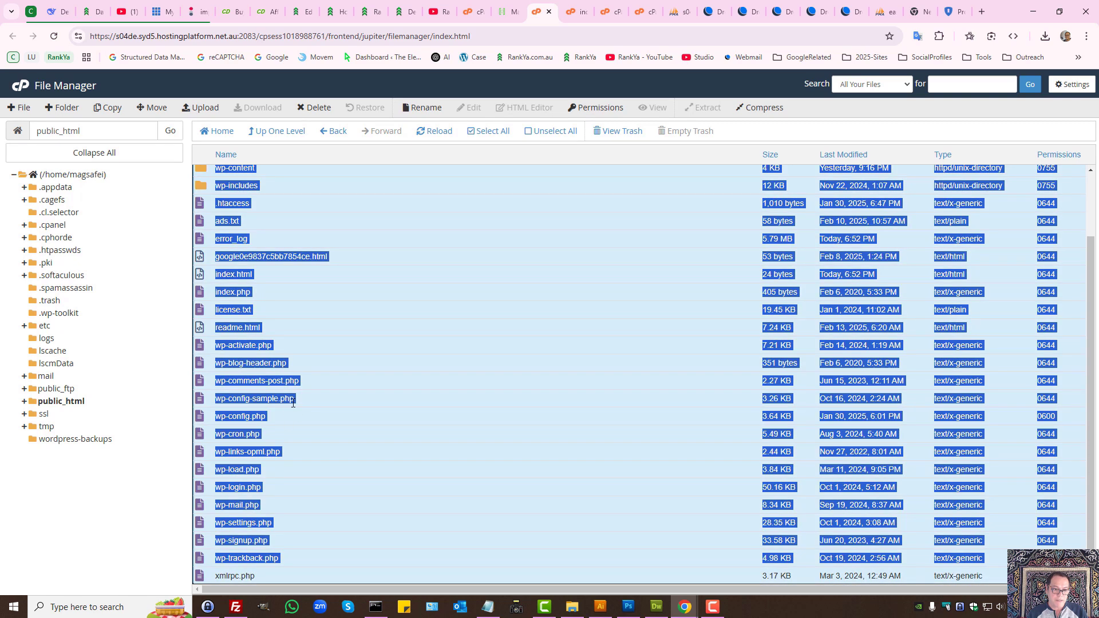
scroll(274, 407, "up", 3)
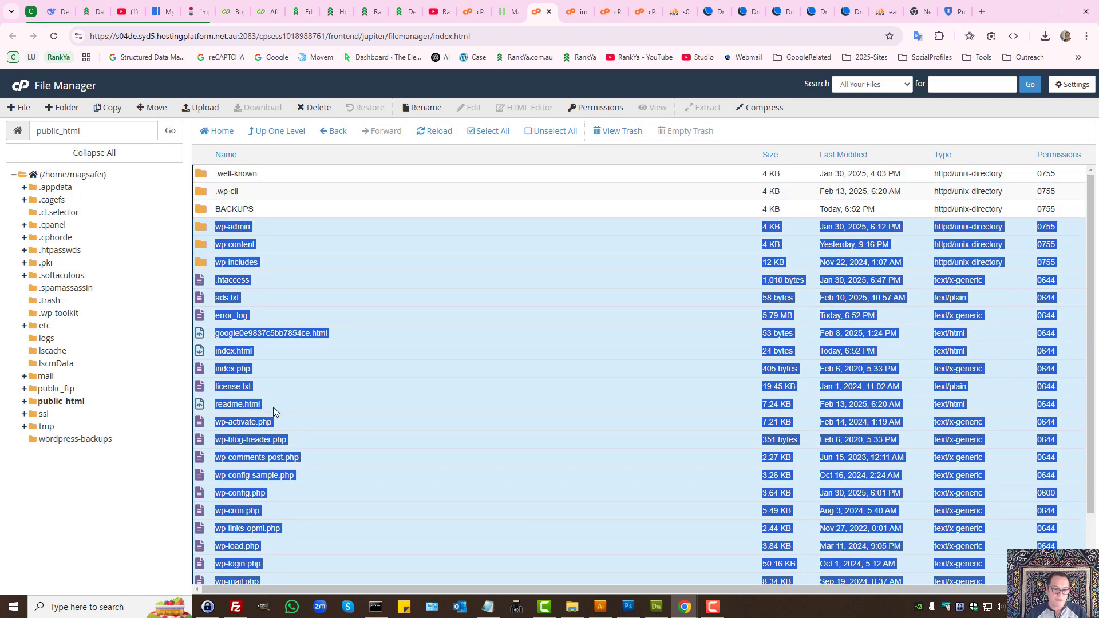
left_click(201, 352, "ctrl")
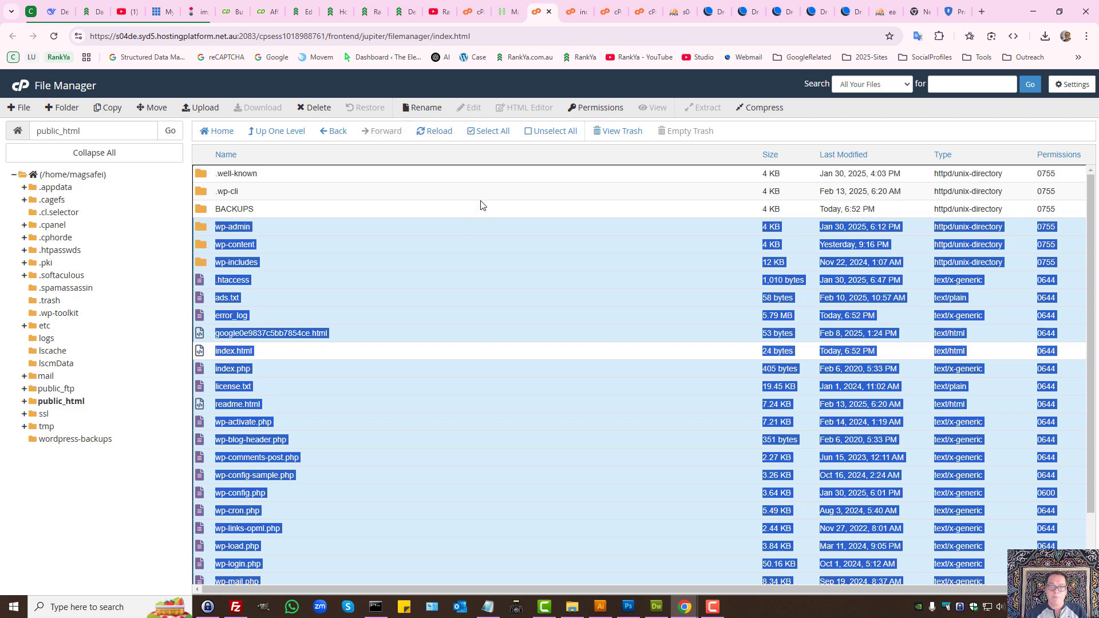
Step: Load rankya.com/index.html in the browser, which shows a Nothing here page
left_click(402, 11)
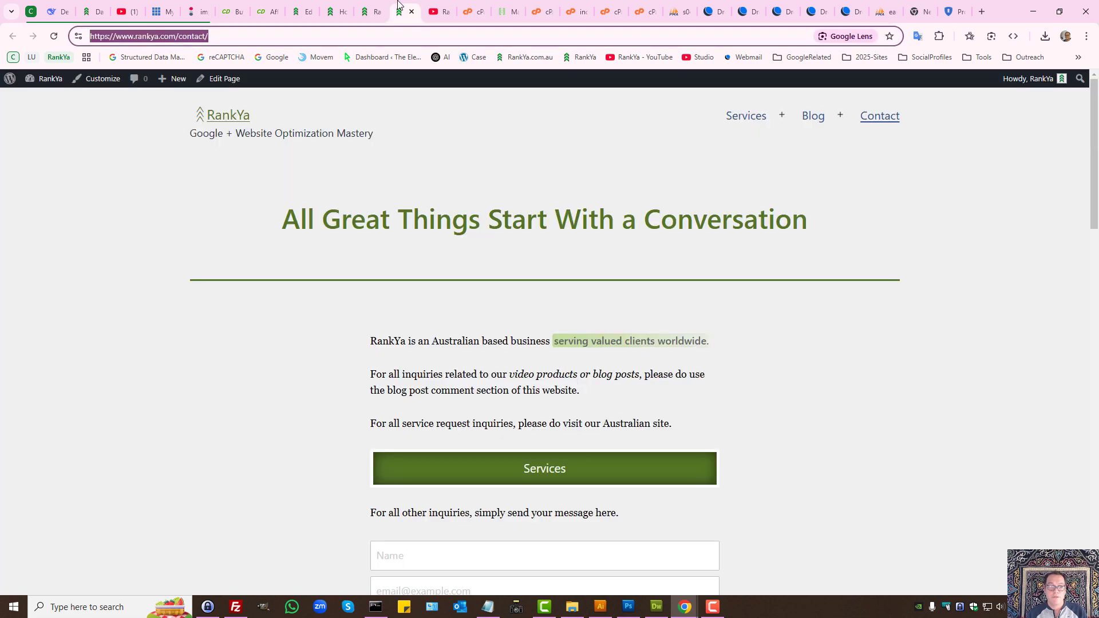
double_click(184, 41)
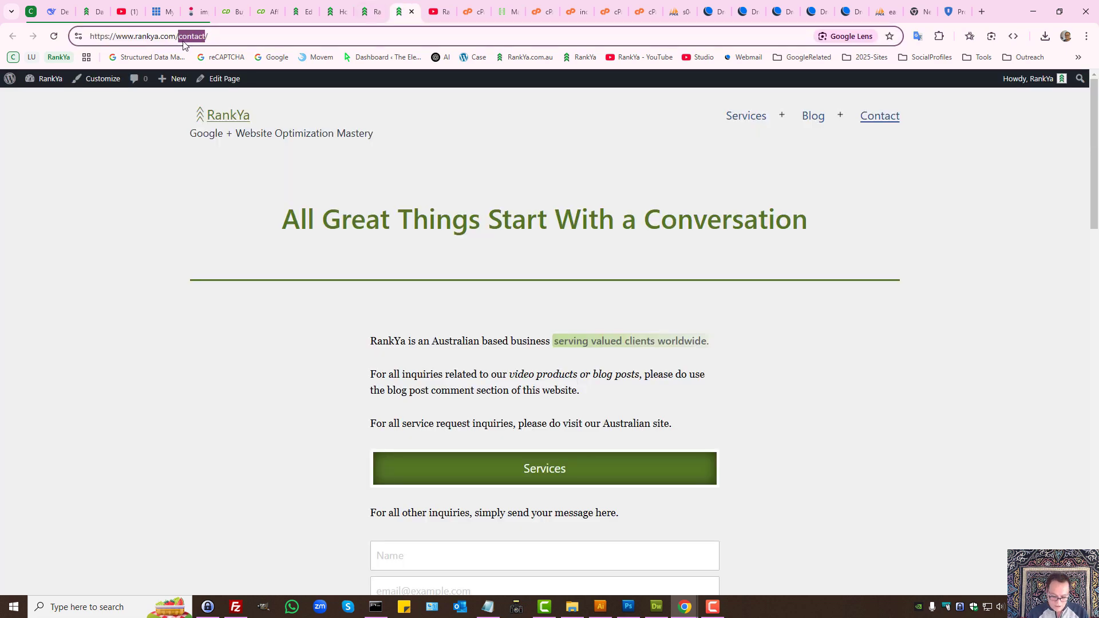
type("index.htm")
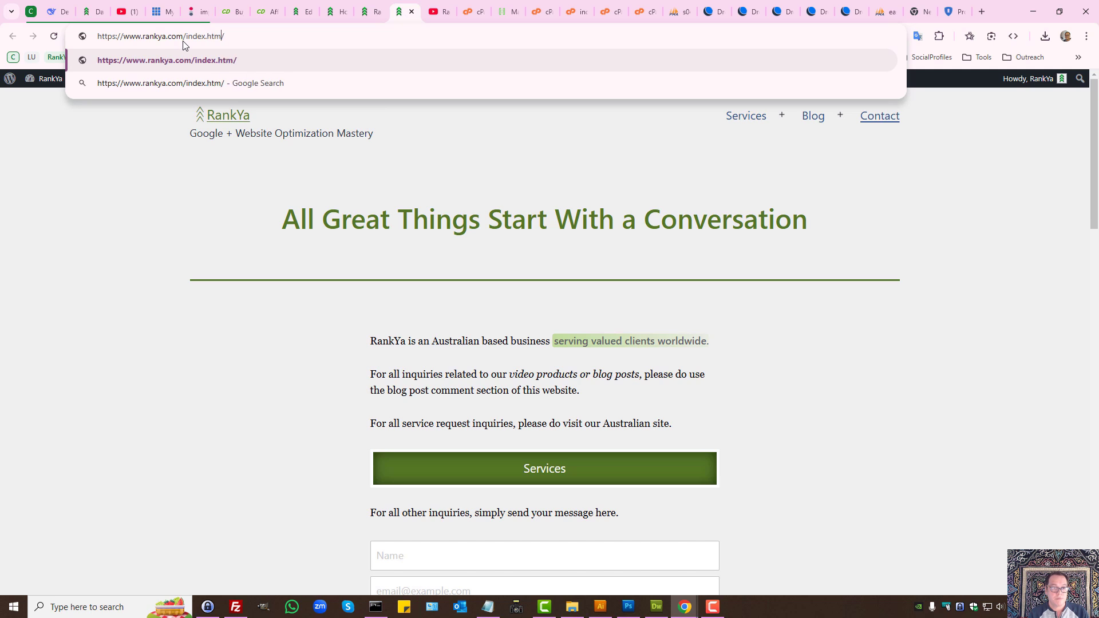
type("l")
key("Delete")
key("Return")
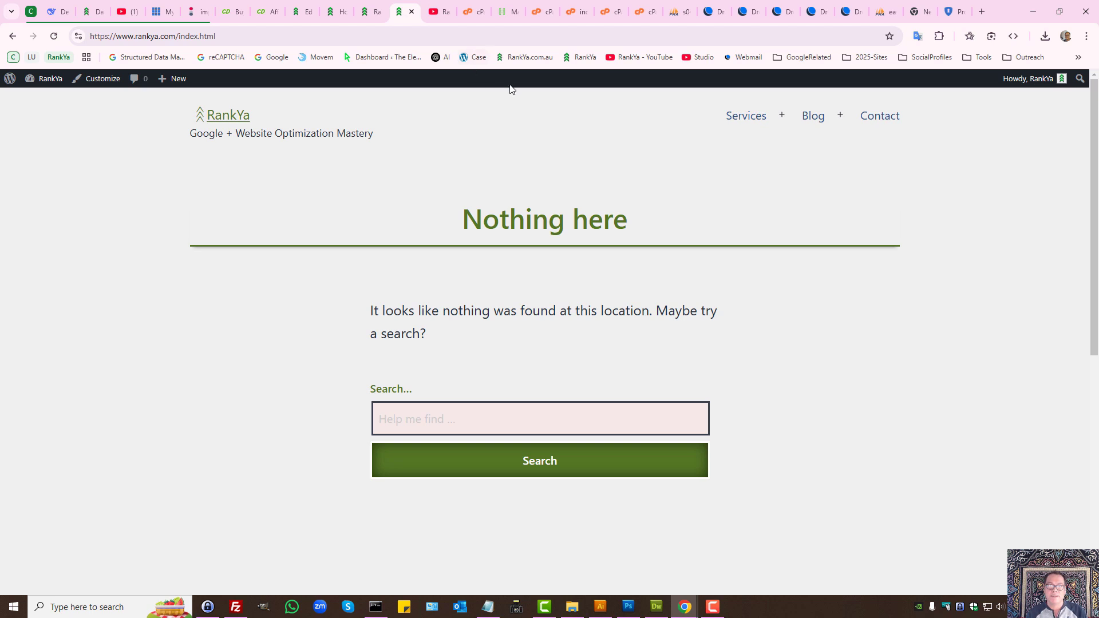
Step: Open the empty BACKUPS folder in cPanel File Manager
left_click(147, 36)
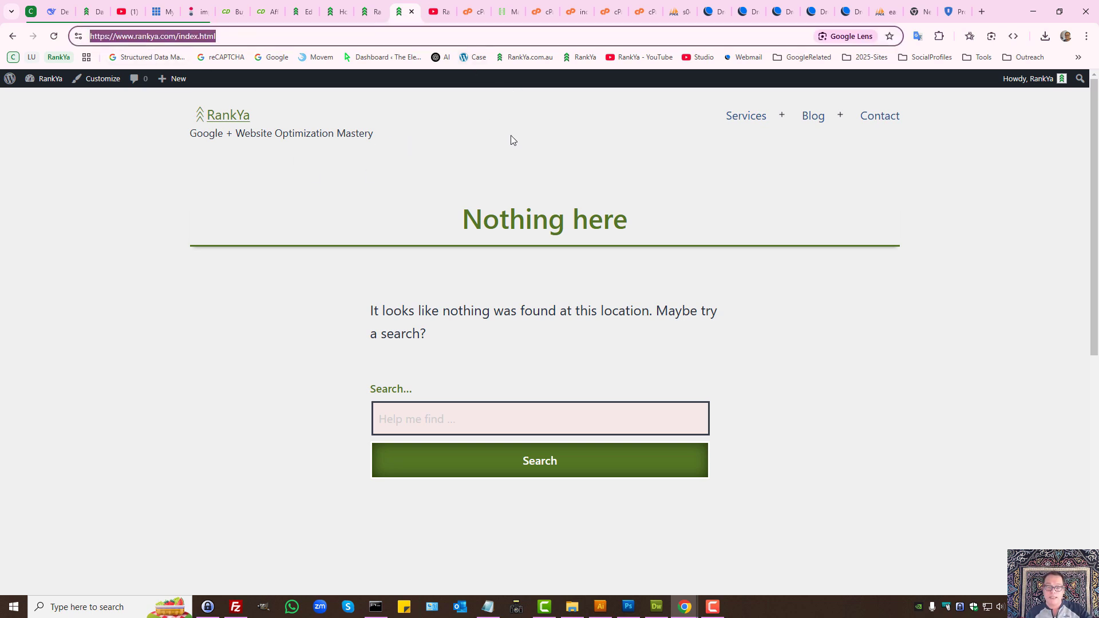
left_click(539, 8)
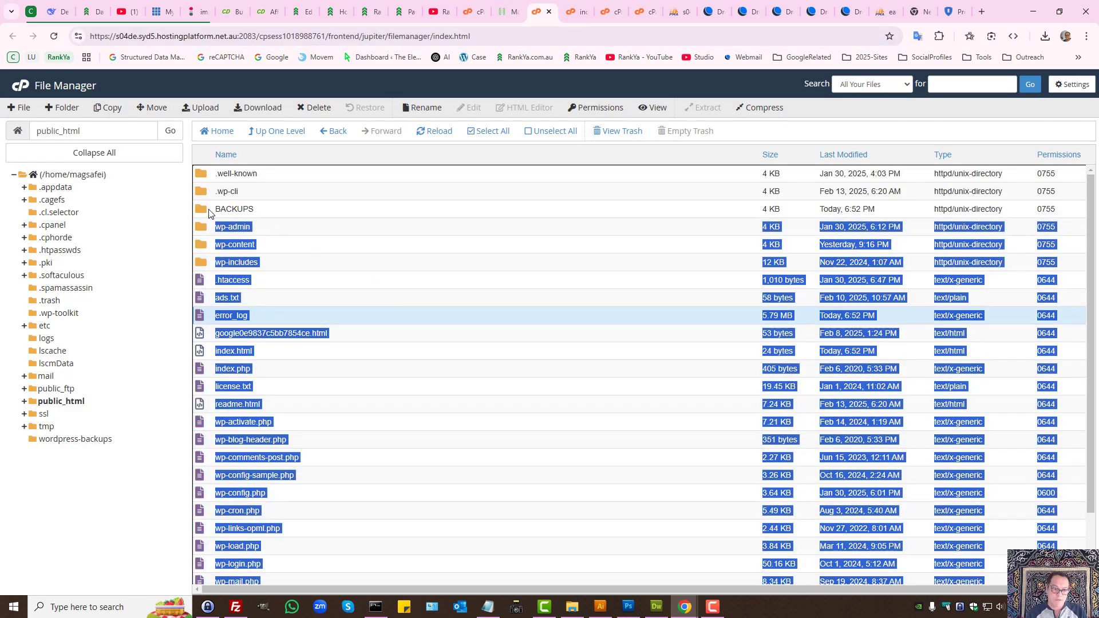
double_click(209, 213)
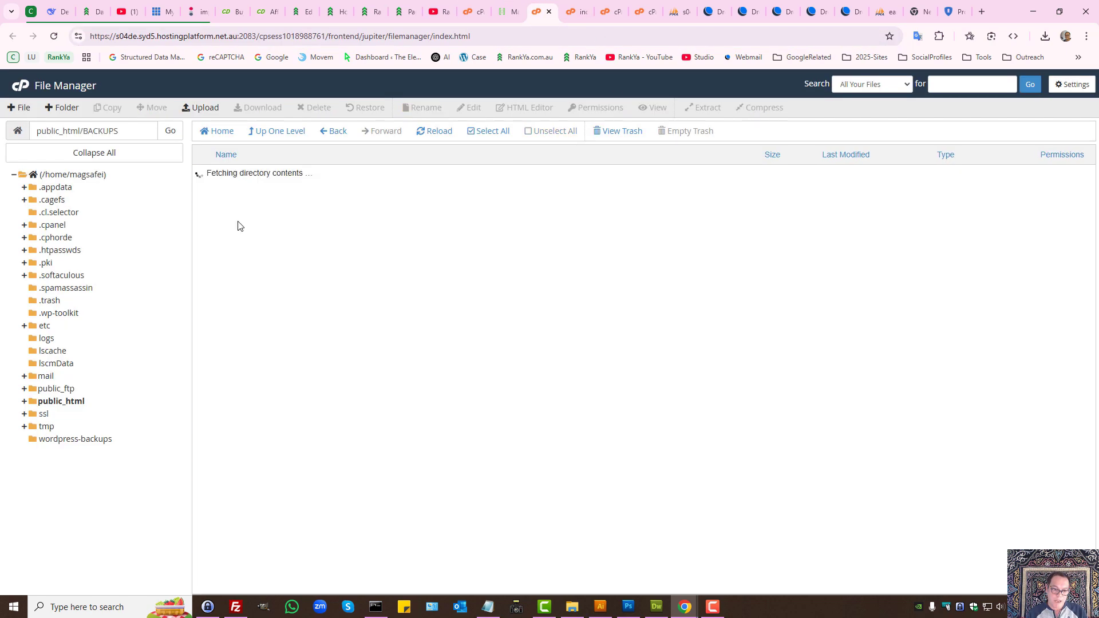